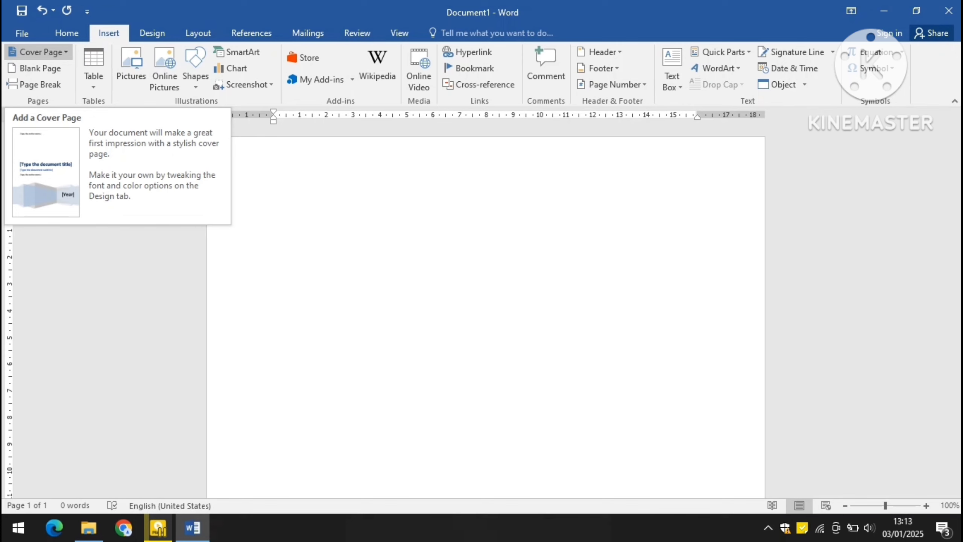
Step: Insert the Filigree cover page and enter the creator's name as its document title
left_click(38, 52)
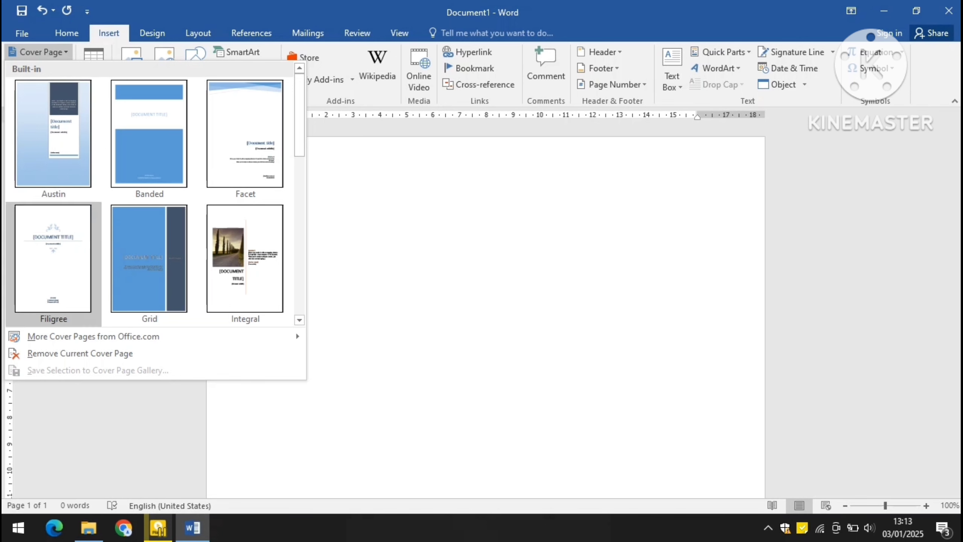
left_click(53, 262)
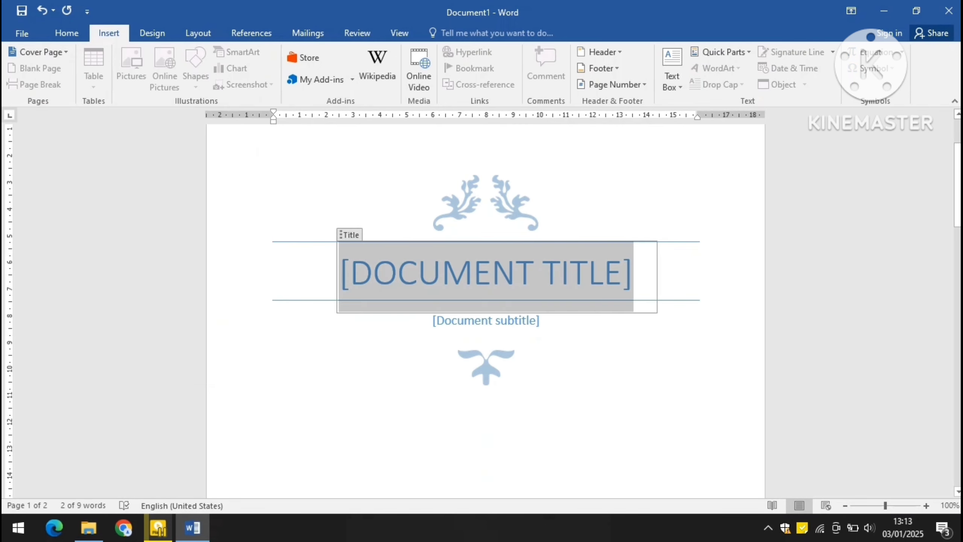
type("MASAMIN")
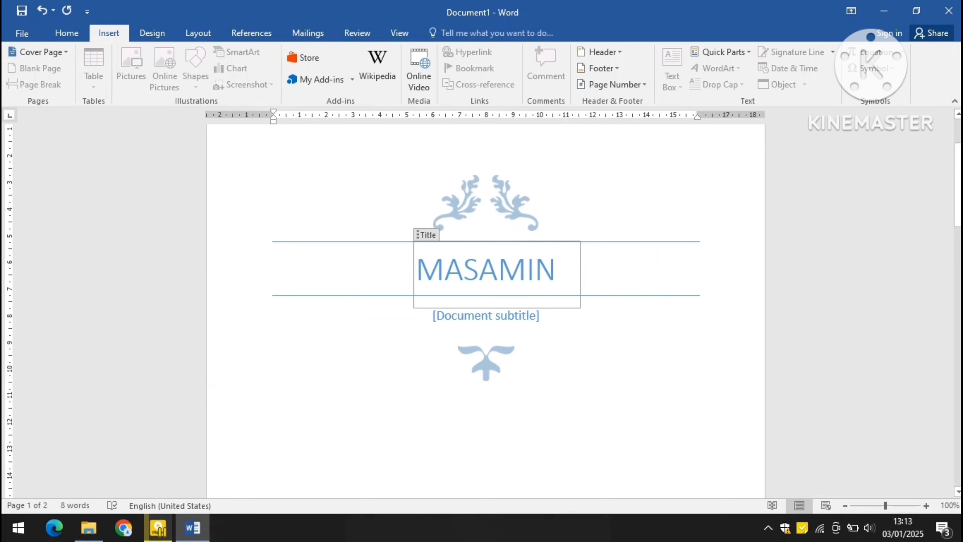
Step: Fill in the company address on the cover page and set the company name to KANTORAN
scroll(485, 303, "down", 10)
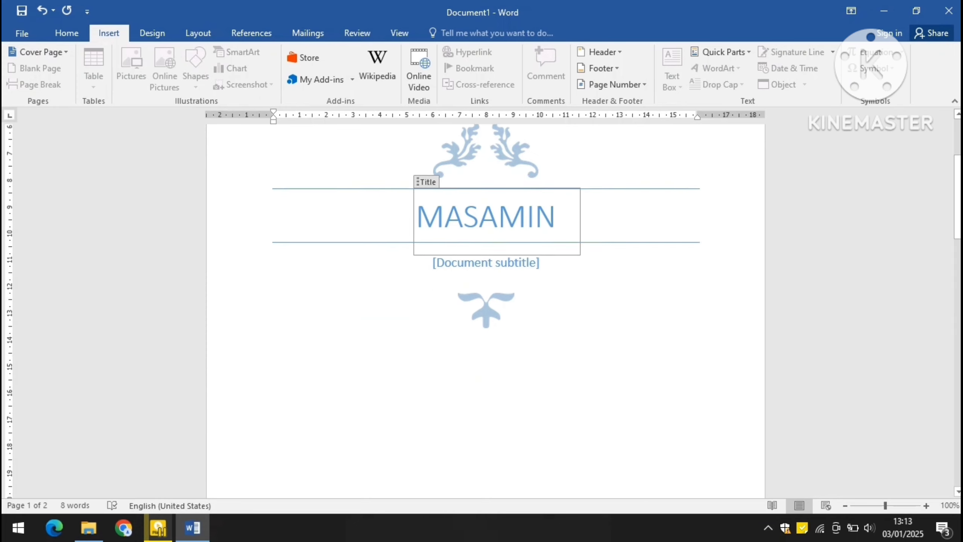
scroll(485, 304, "down", 5)
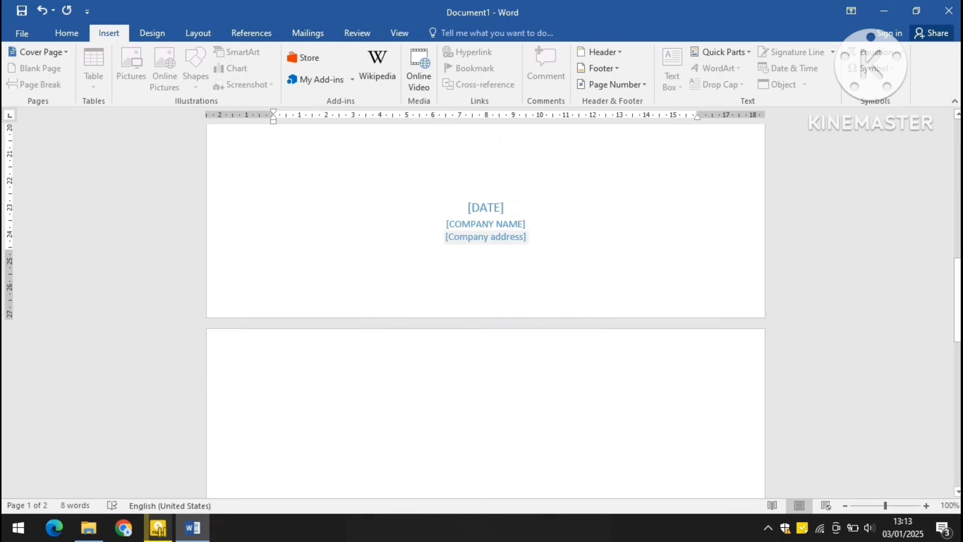
left_click(485, 237)
key("BackSpace")
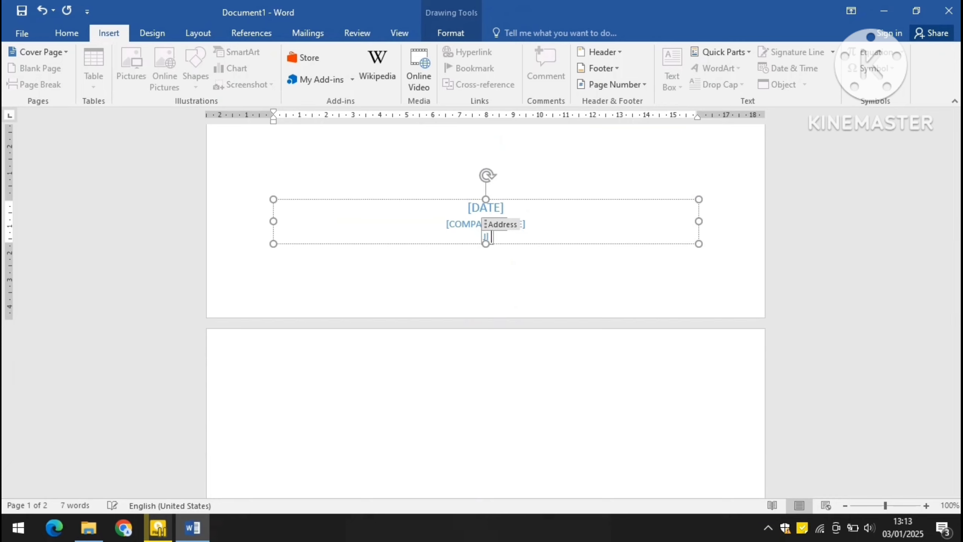
type("Jl sidodadi")
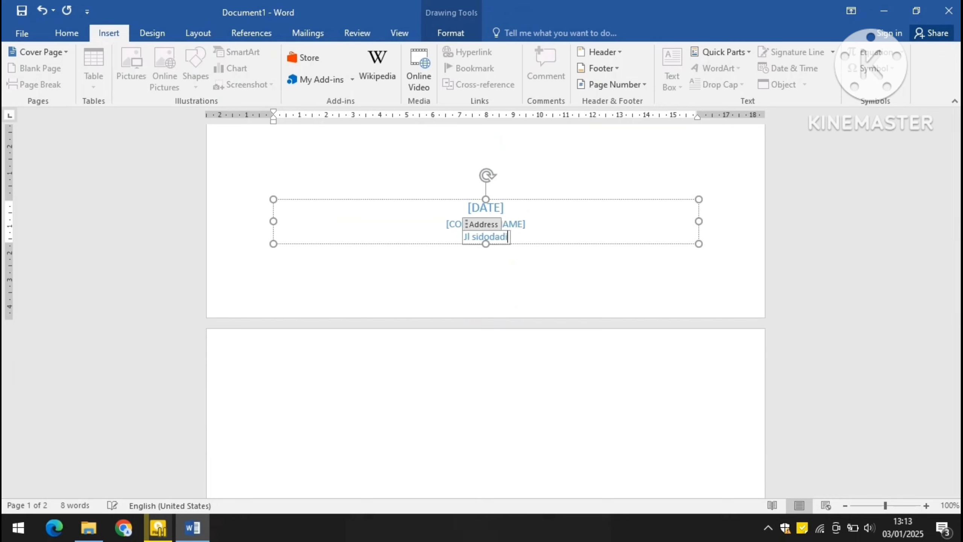
left_click(510, 224)
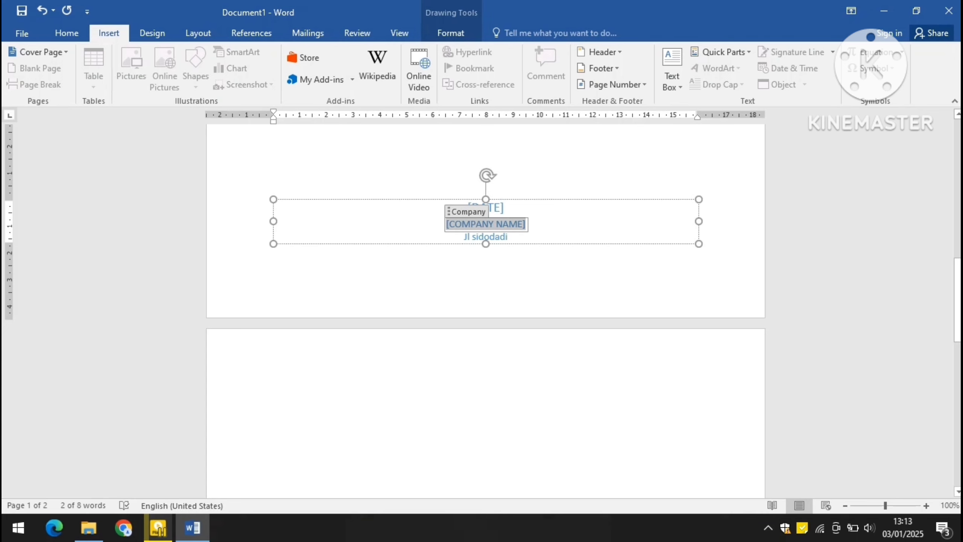
type("KANTORAN")
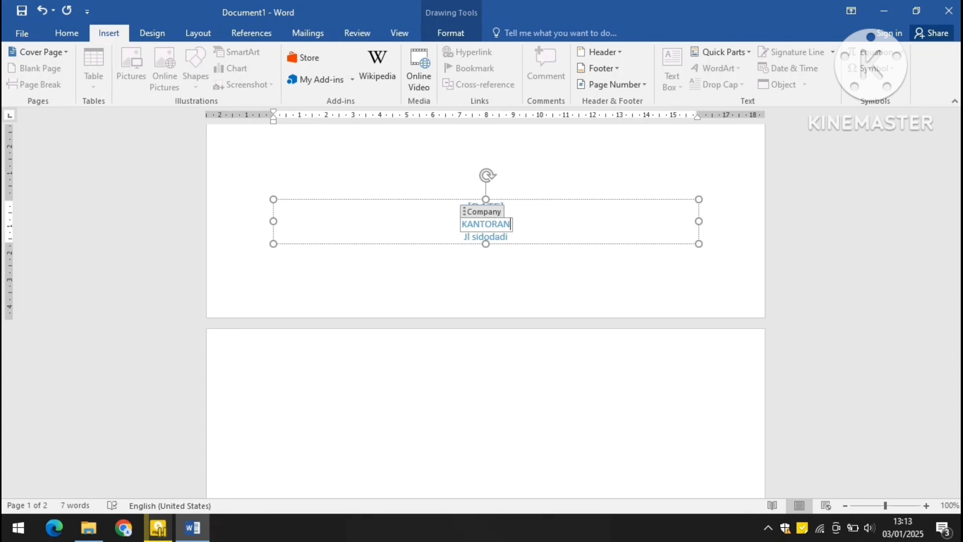
left_click(493, 205)
scroll(493, 204, "up", 3)
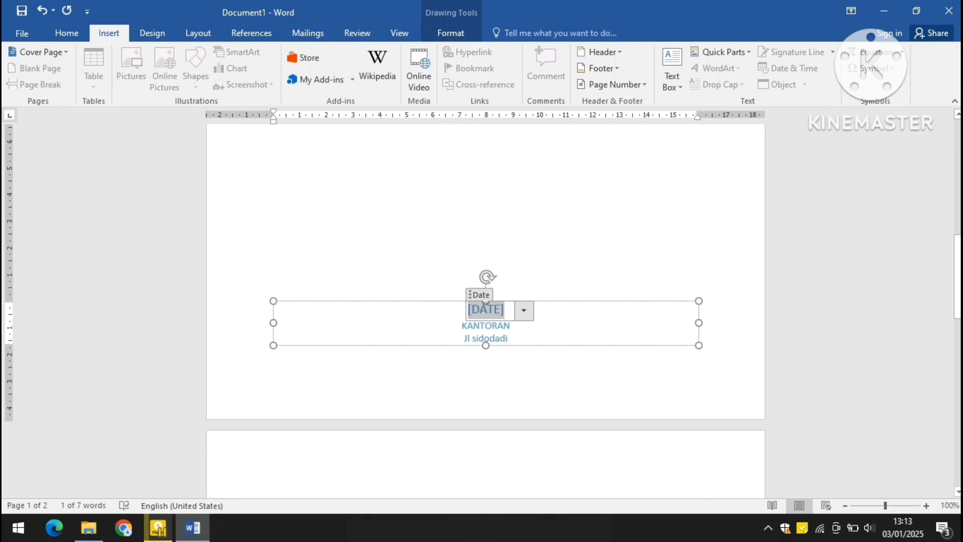
scroll(409, 304, "up", 15)
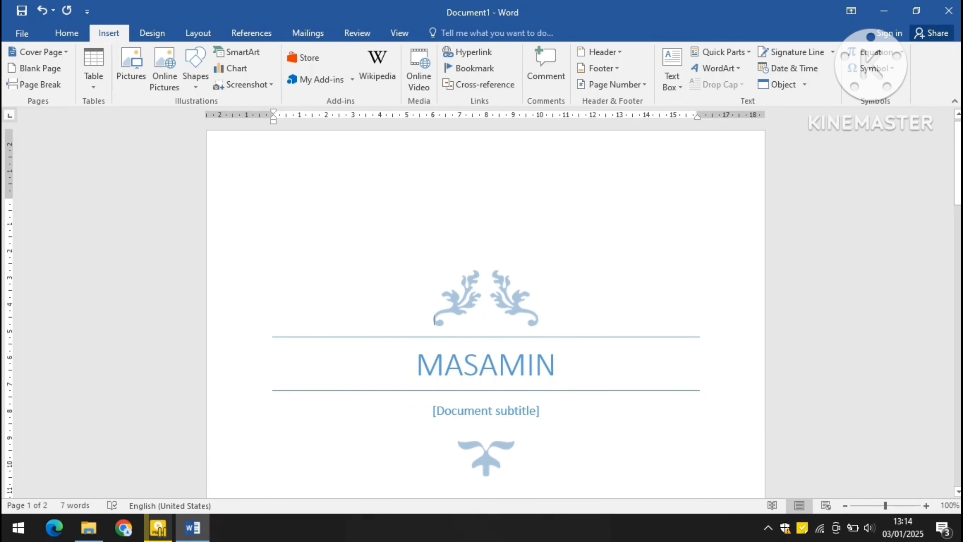
Step: Delete the whole cover page and fill the document with the KATA PENGANTAR preface text
key("ctrl+a")
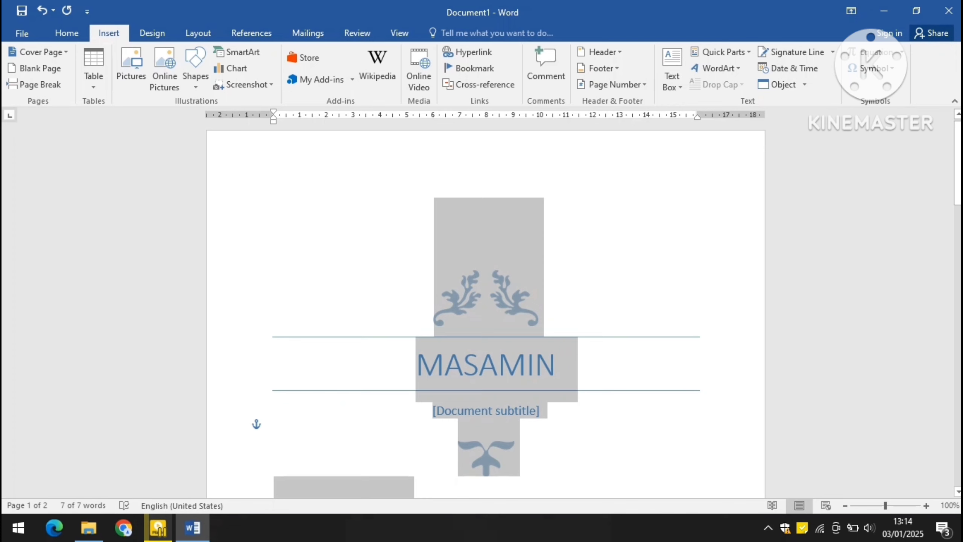
key("Delete")
type("KATA PENGANTAR Puji dan syukur penulis ucapkan kehadirat TUHAN Yang Maha Esa yang telah melimpahkan rahmat dan hidayahnya. Adapun judul dari skripsi ini yaitu  \" Perancangan Sistem Kontrol lampu Berbasis Mikrokontroller Arduino Dengan Suara \". Dalam penulisan skripsi ini, penulis banyak mendapat bimbingan dan masukan, baik dari pihak STMIK Amik Riau maupun dari pihak lainnya")
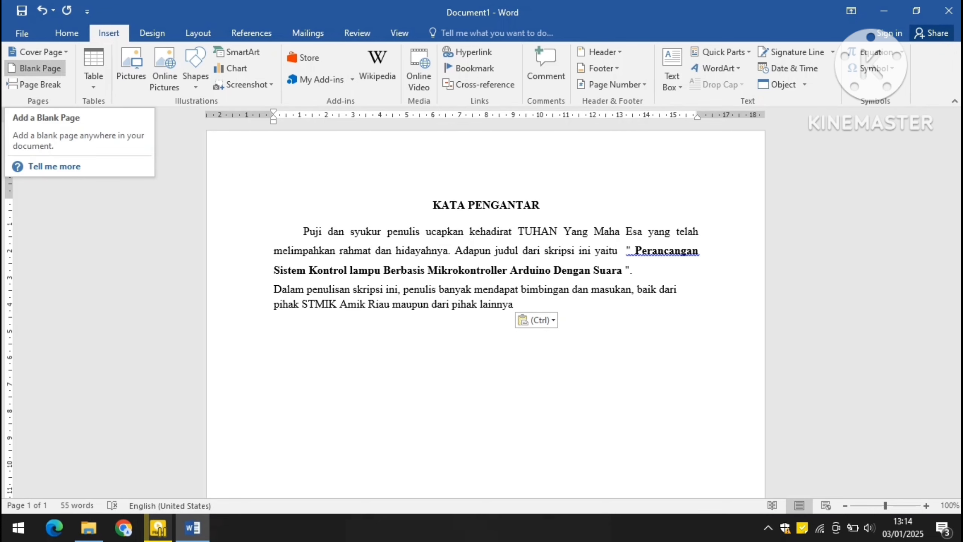
Step: Insert a blank page after the preface text and check the pages it adds
left_click(36, 84)
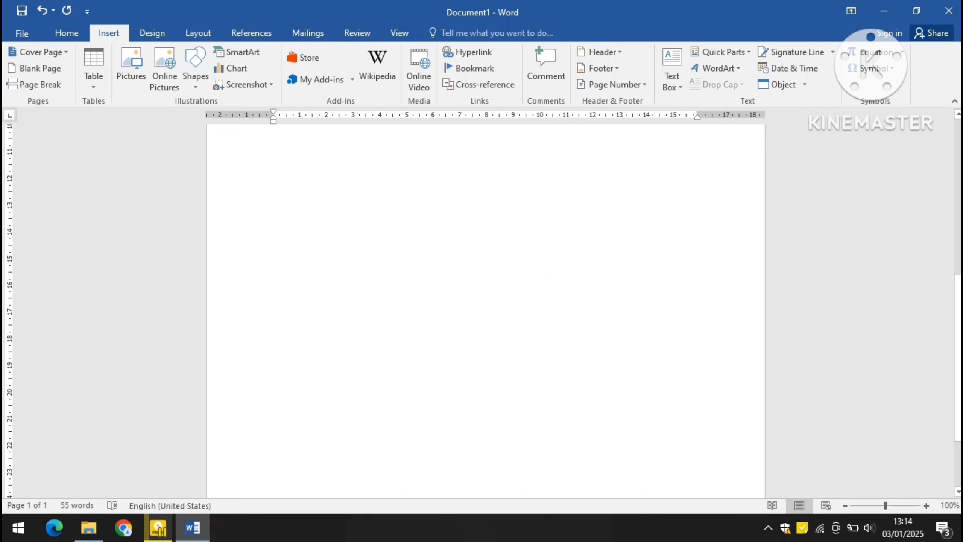
scroll(485, 311, "up", 3)
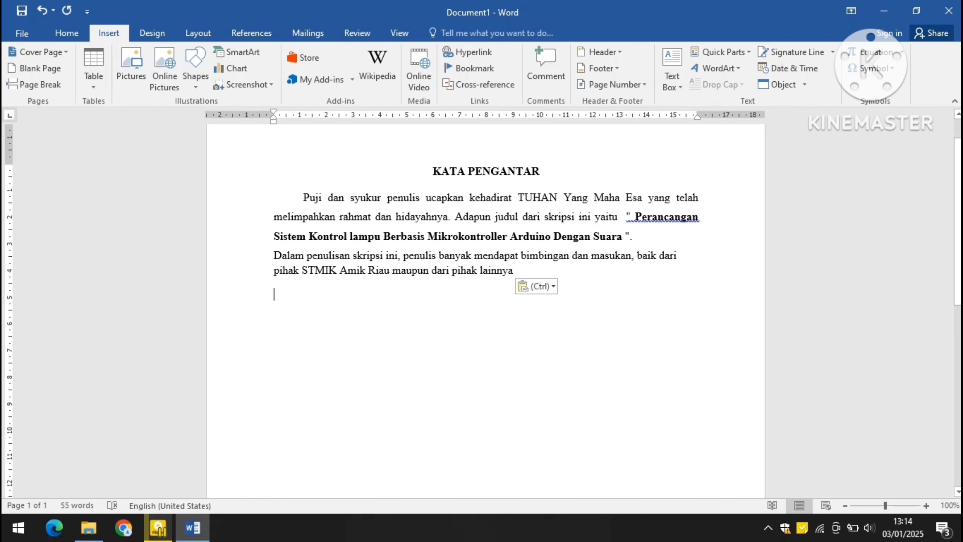
scroll(485, 312, "down", 10)
scroll(485, 311, "up", 8)
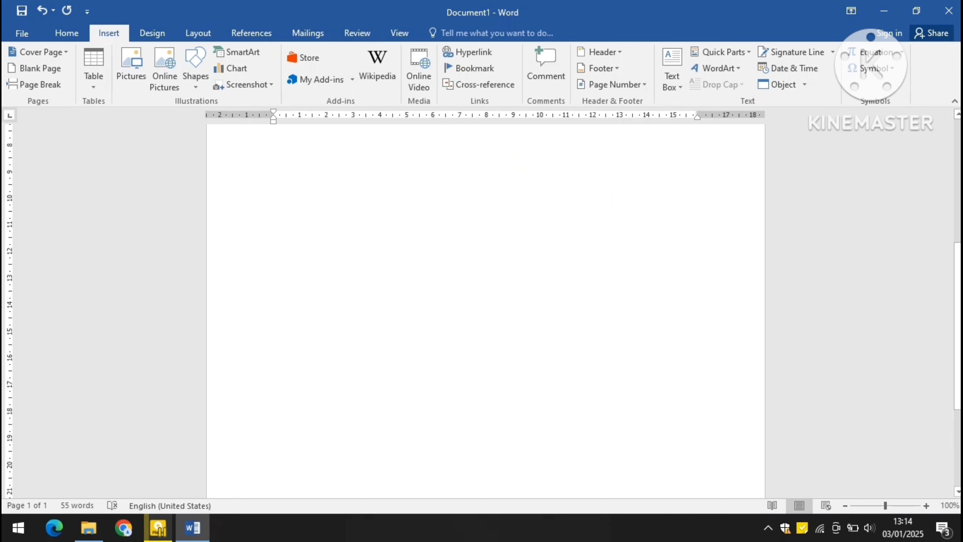
left_click(40, 68)
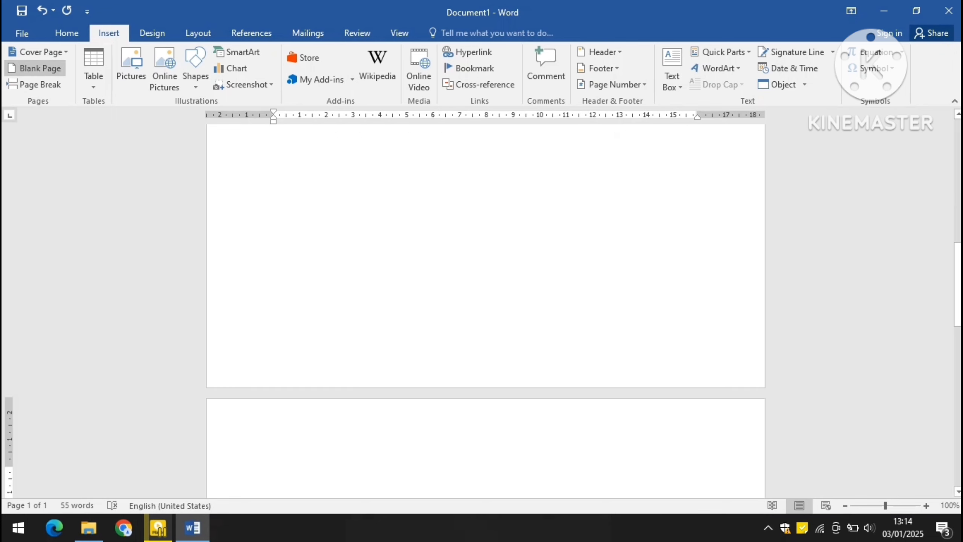
scroll(485, 311, "down", 2)
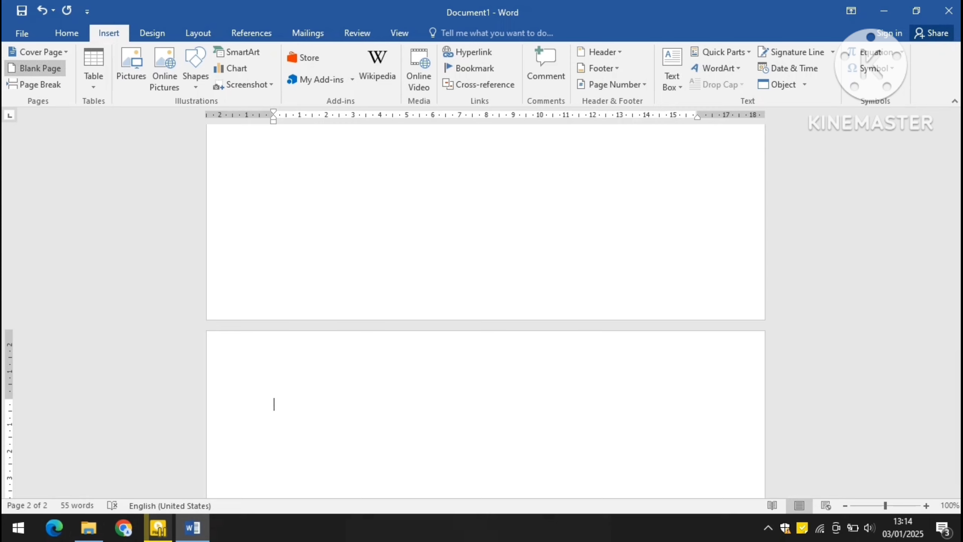
scroll(485, 271, "up", 2)
scroll(486, 311, "down", 3)
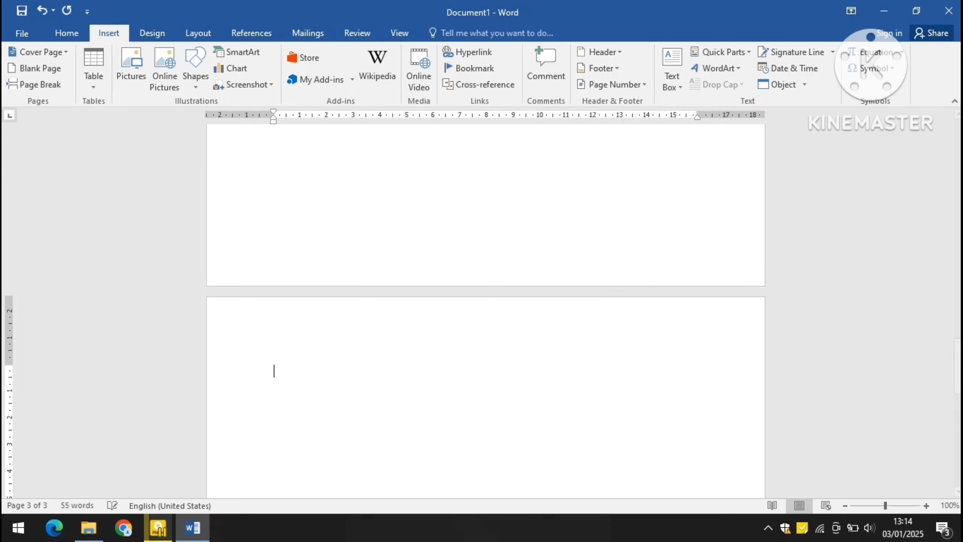
Step: Remove the added blank pages so the document ends after the preface text
key("BackSpace")
key("BackSpace")
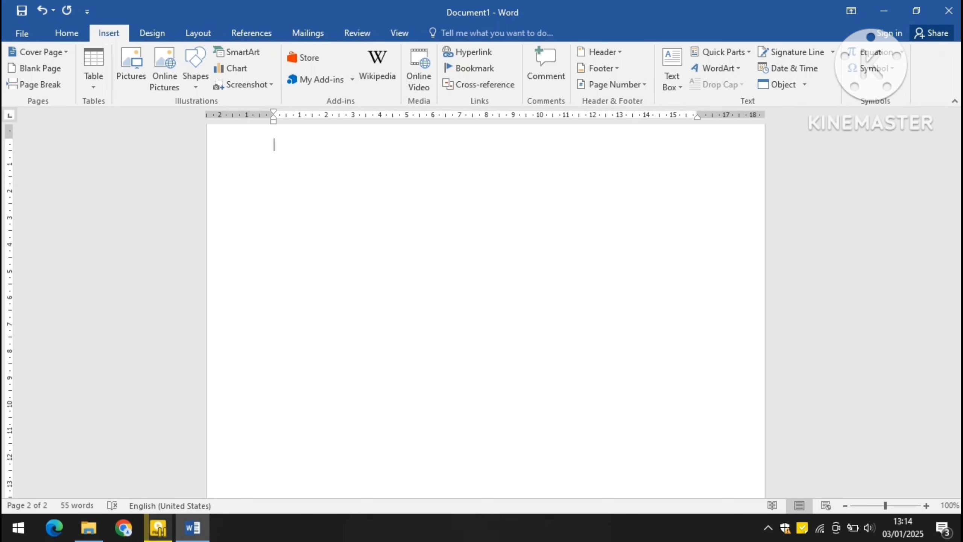
scroll(485, 311, "up", 6)
scroll(486, 311, "up", 4)
key("BackSpace")
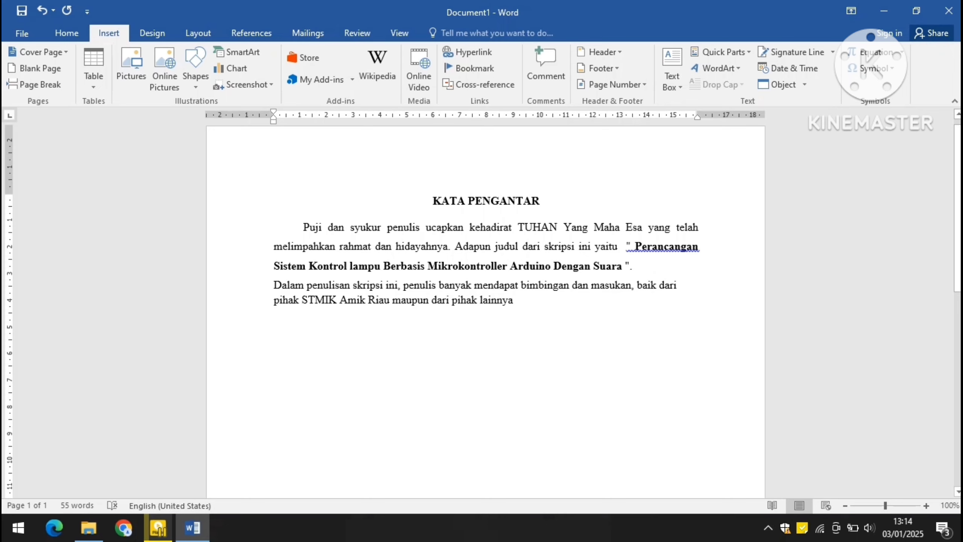
Step: Insert a page break after the preface text, check the new page, and remove the break again
left_click(35, 85)
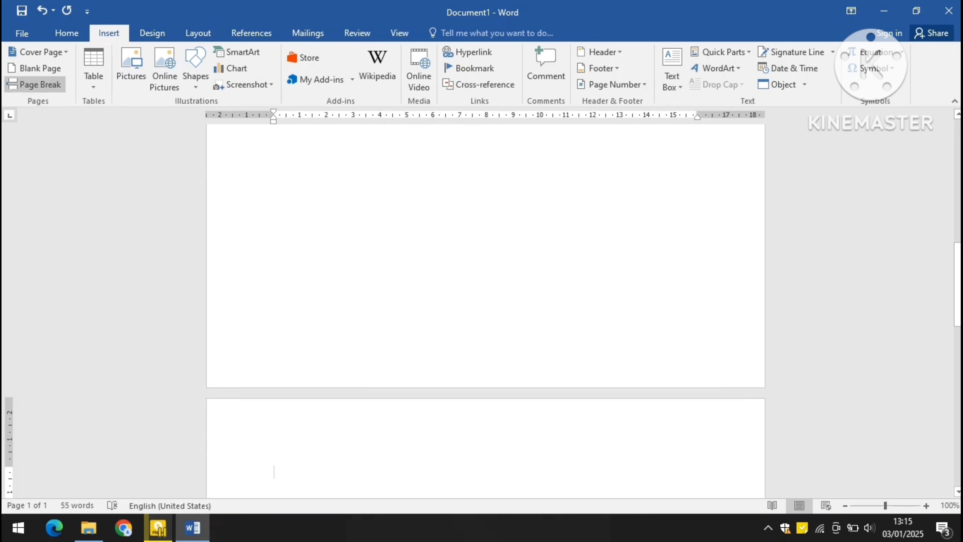
scroll(485, 312, "down", 2)
scroll(485, 311, "up", 15)
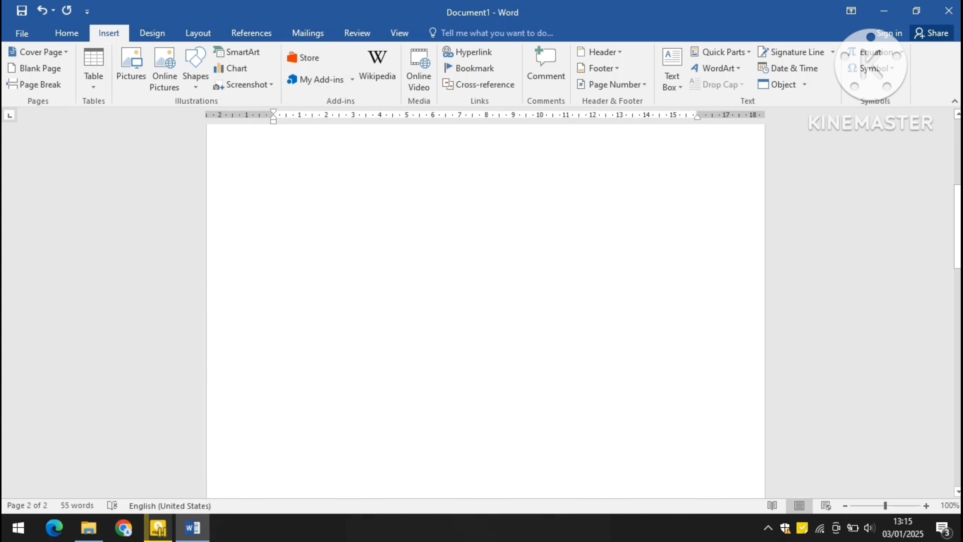
scroll(486, 311, "down", 10)
key("BackSpace")
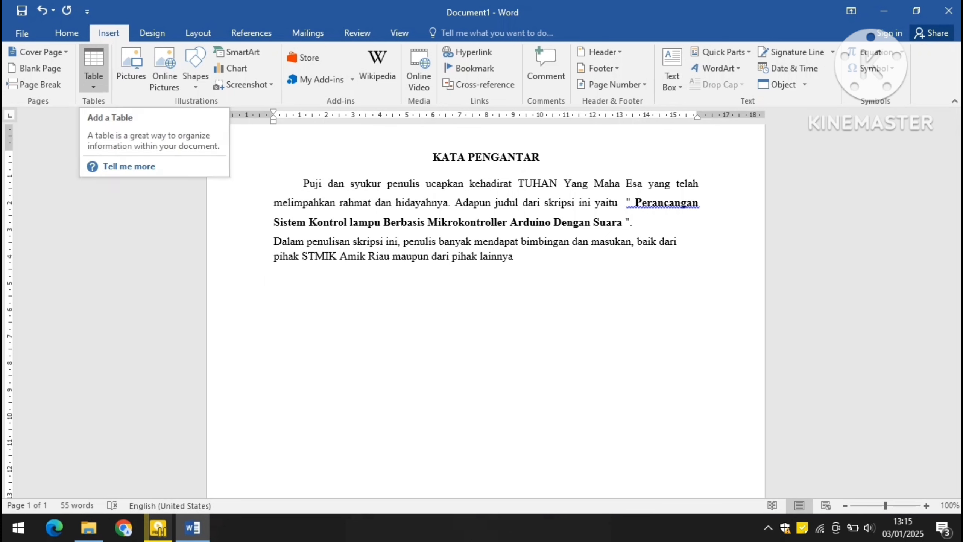
Step: Insert a table with five columns and four rows below the preface text
left_click(94, 72)
left_click(93, 72)
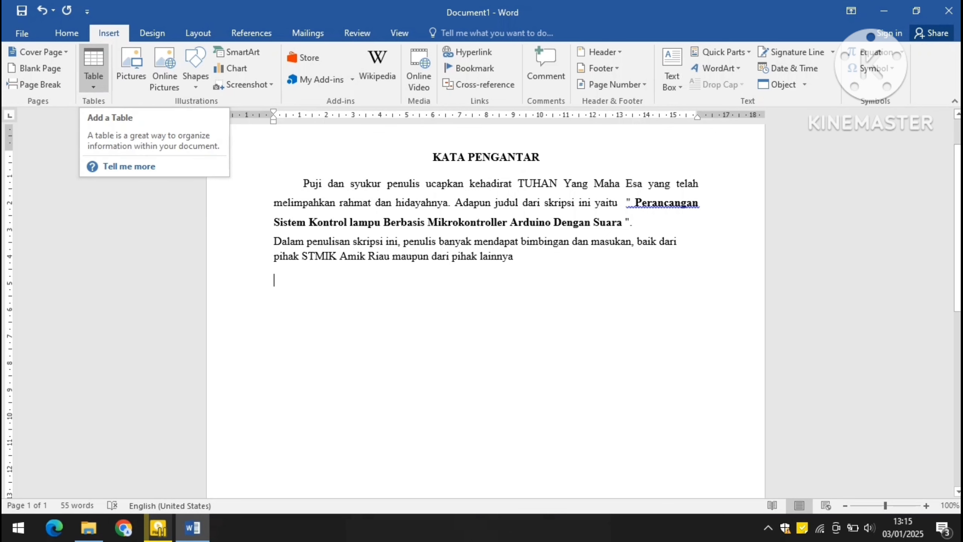
left_click(93, 73)
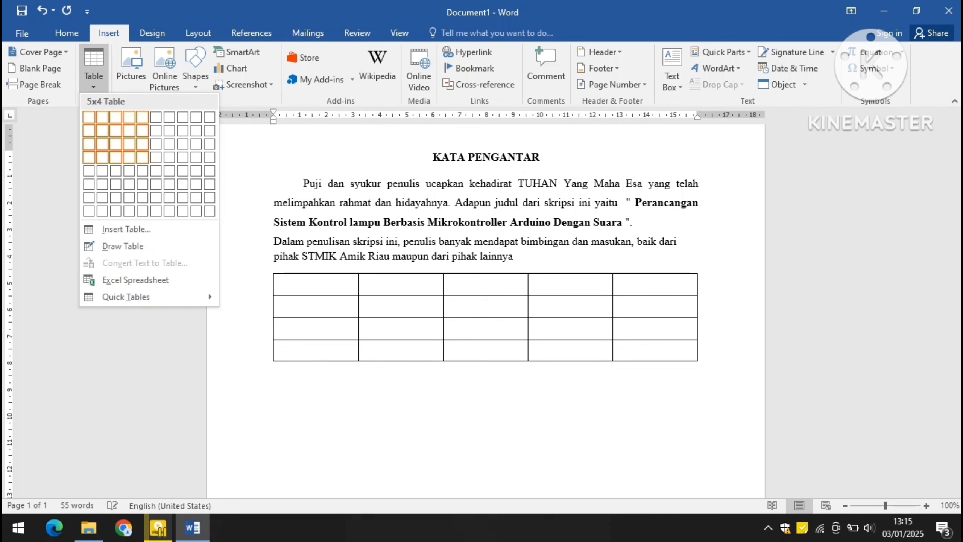
left_click(142, 157)
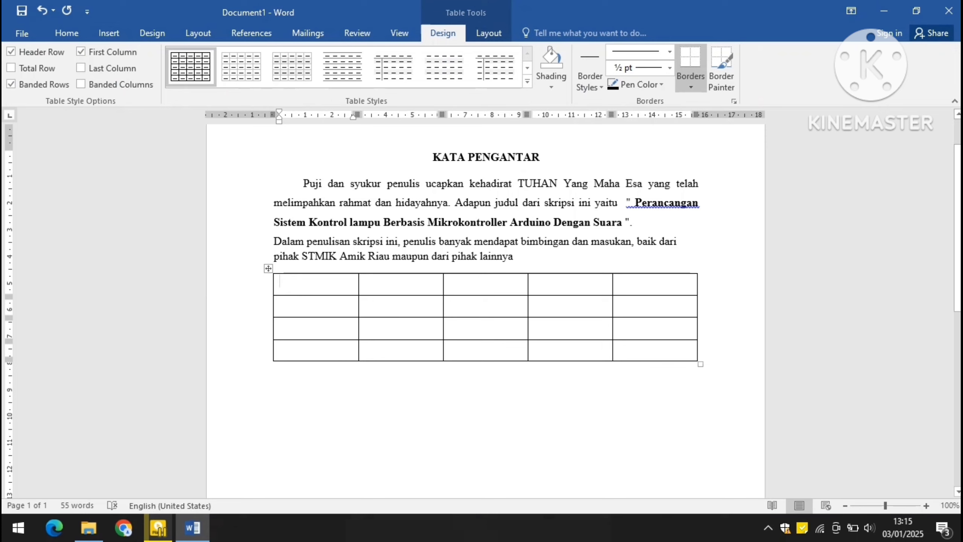
Step: Fill the table's first row with the headings no, nama, pekerjaan, Alamat and ttl
type("no")
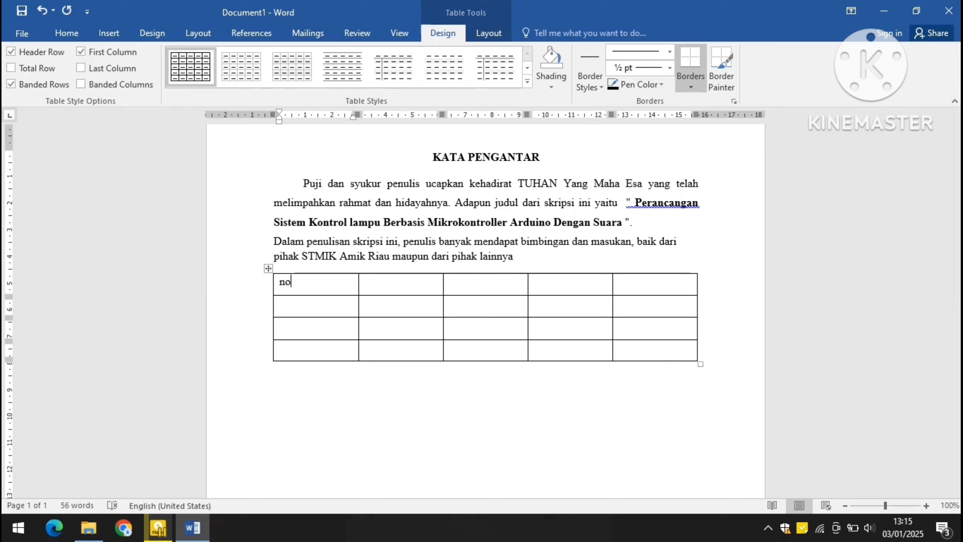
key("Tab")
type("nama")
key("Tab")
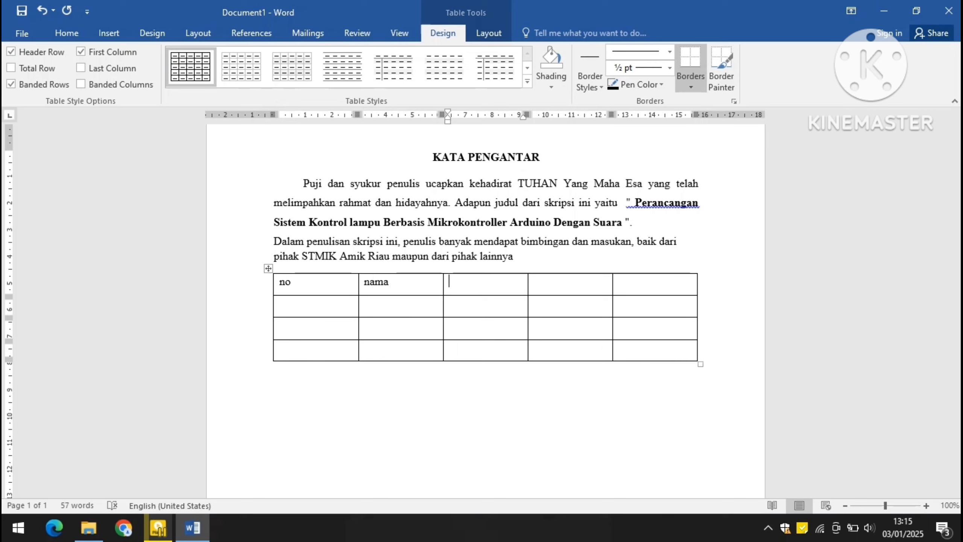
type("pekerjaan")
key("Tab")
type("Ala")
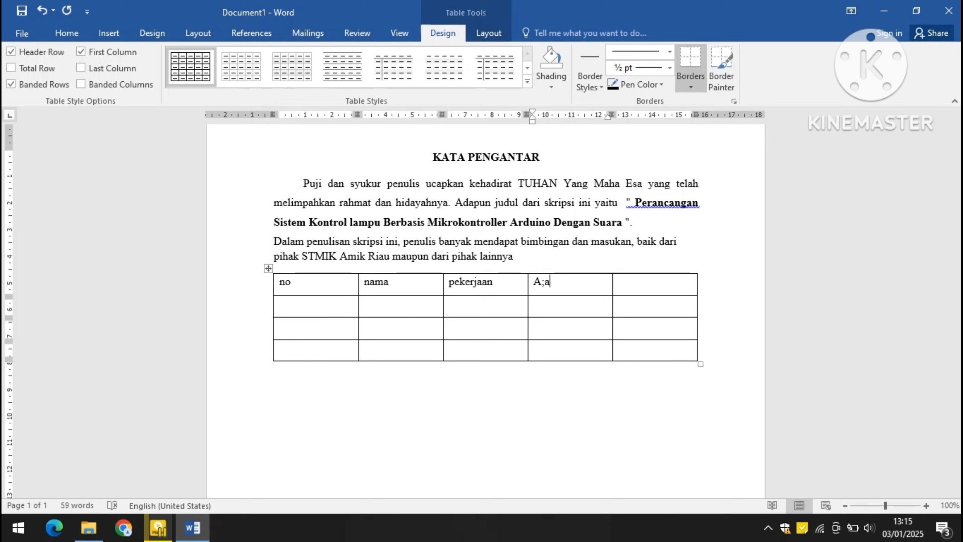
key("BackSpace")
key("BackSpace")
type("lamat")
key("Tab")
type("ttl")
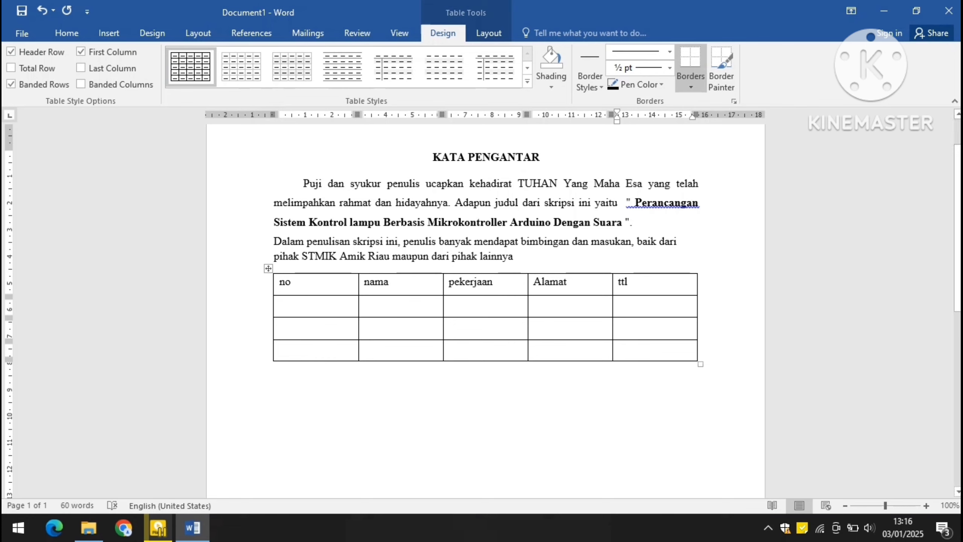
Step: Preview orange shading on the table's header row without applying it
left_click_drag(294, 283, 644, 286)
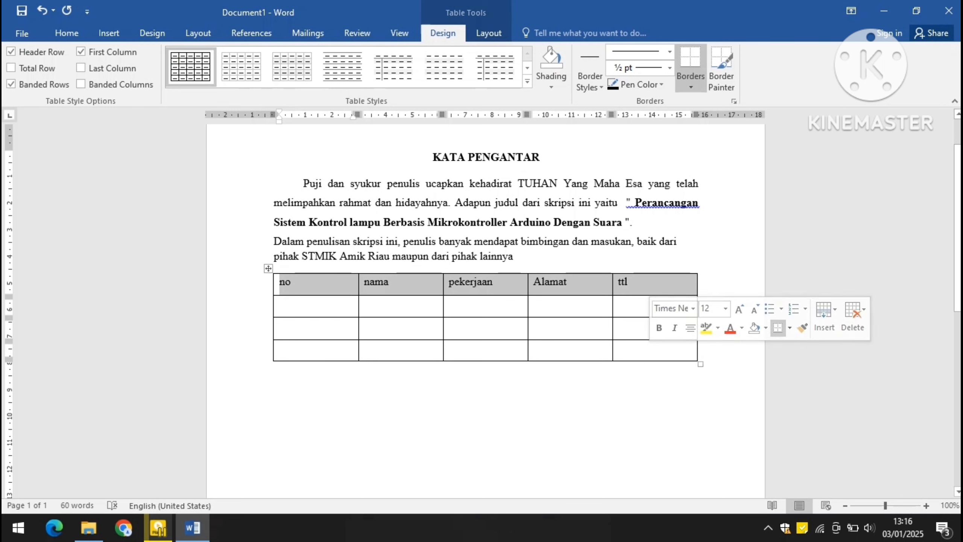
left_click(551, 81)
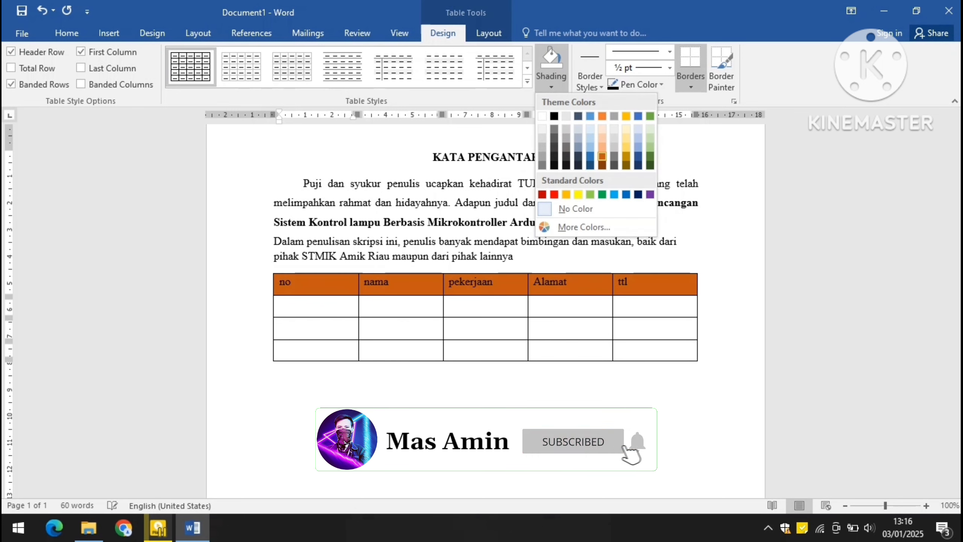
key("Escape")
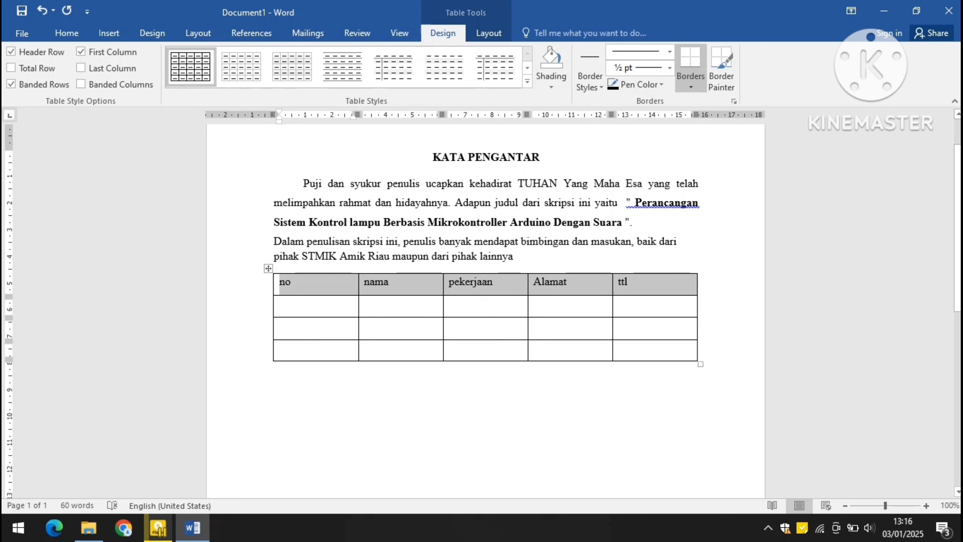
Step: Select the entire table and clear the contents of all its cells
left_click(269, 269)
key("Delete")
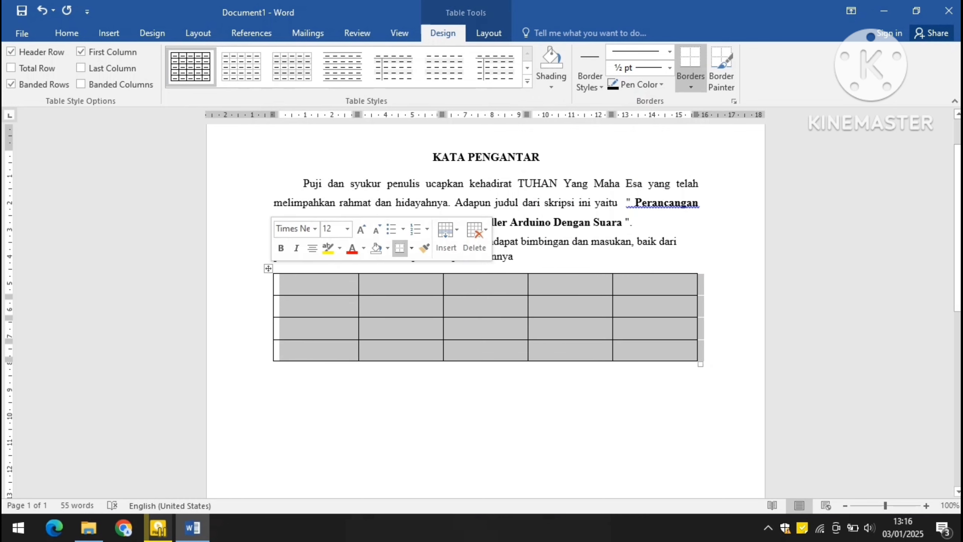
Step: Delete the entire empty table below the preface text
left_click(474, 237)
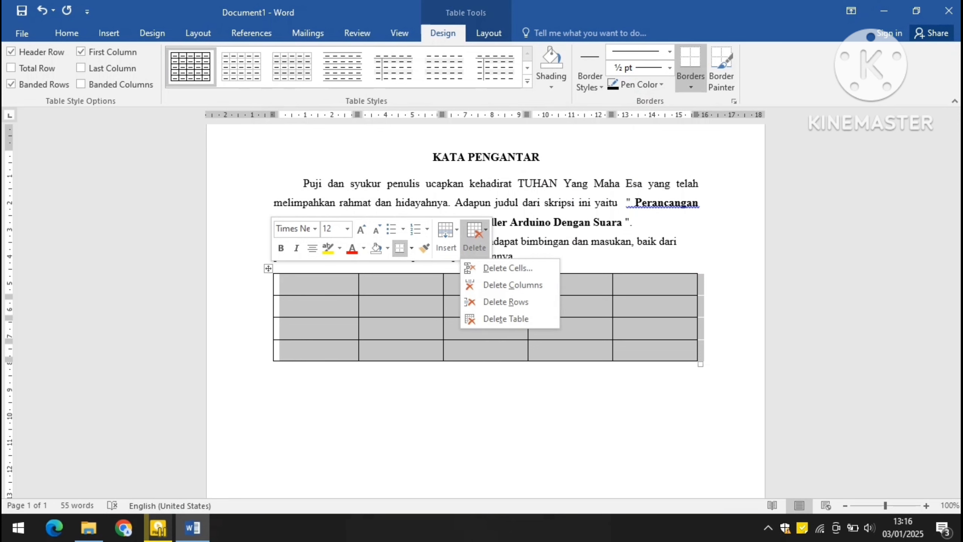
left_click(507, 319)
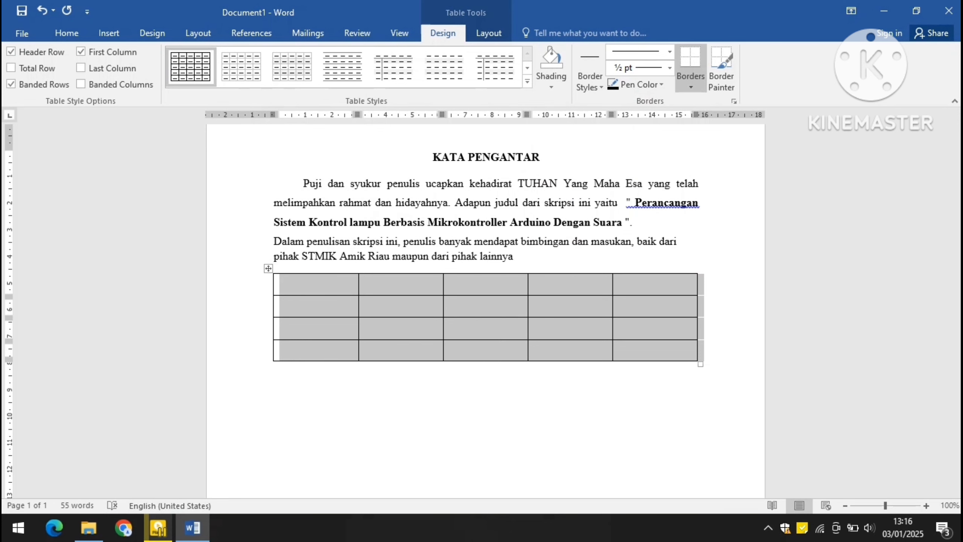
Step: Insert the dark diagonal-striped background picture from the Downloads folder below the preface text
left_click(108, 33)
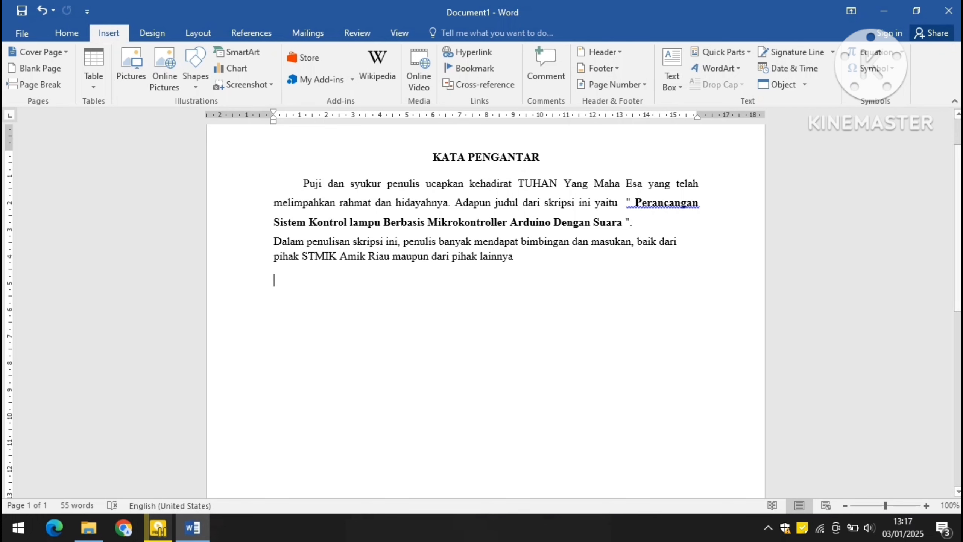
left_click(131, 68)
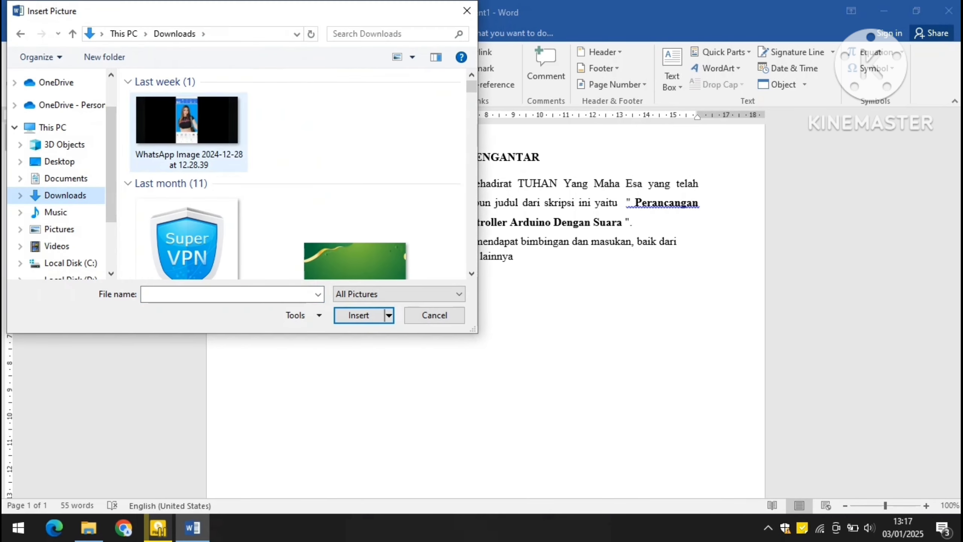
scroll(292, 174, "down", 8)
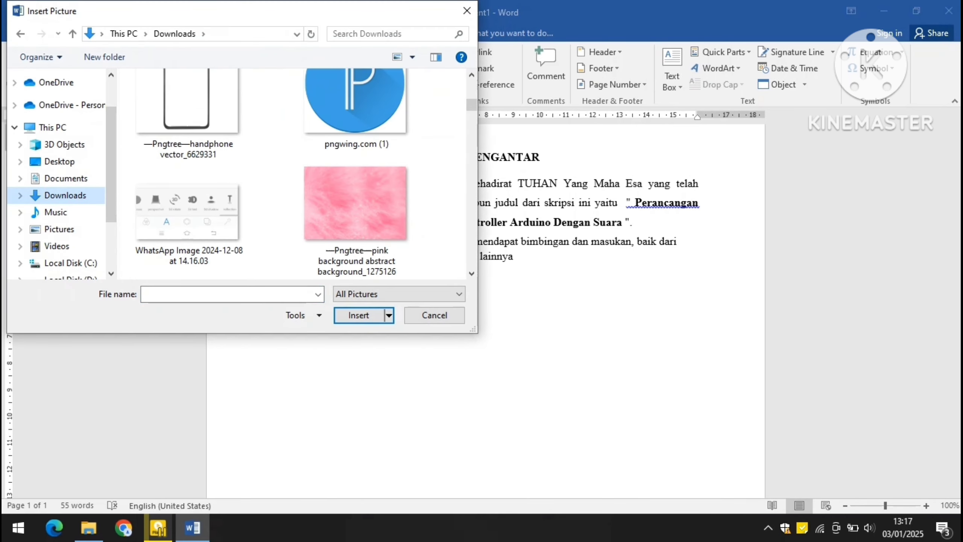
scroll(292, 175, "up", 3)
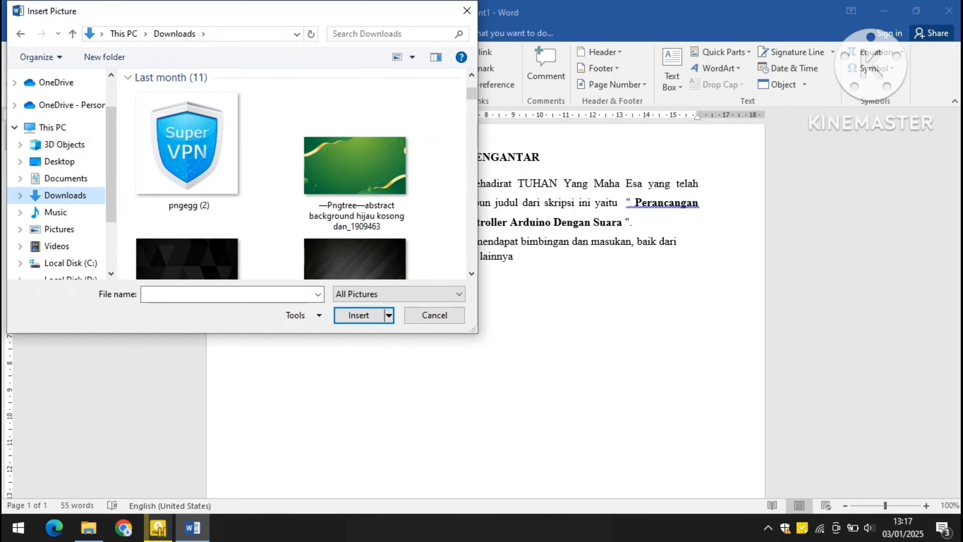
scroll(356, 197, "down", 3)
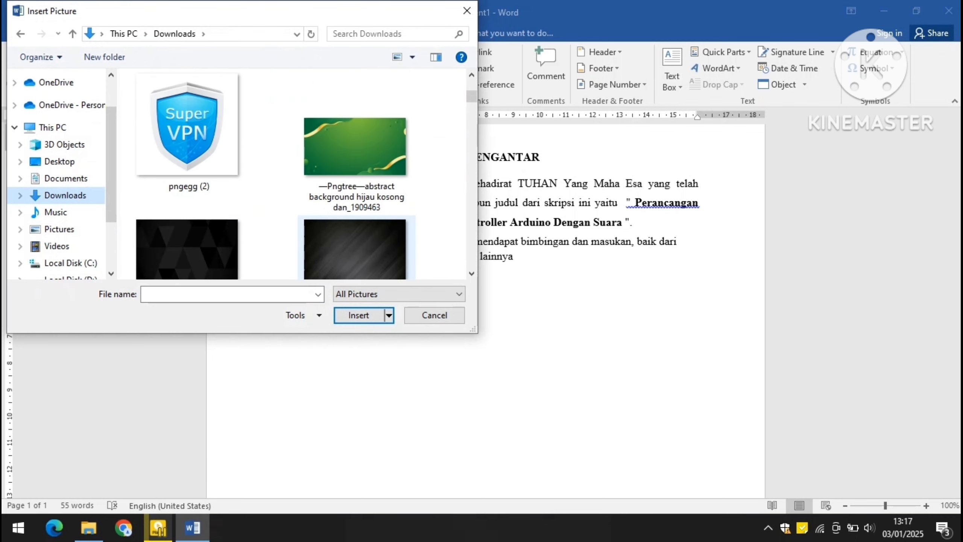
double_click(356, 250)
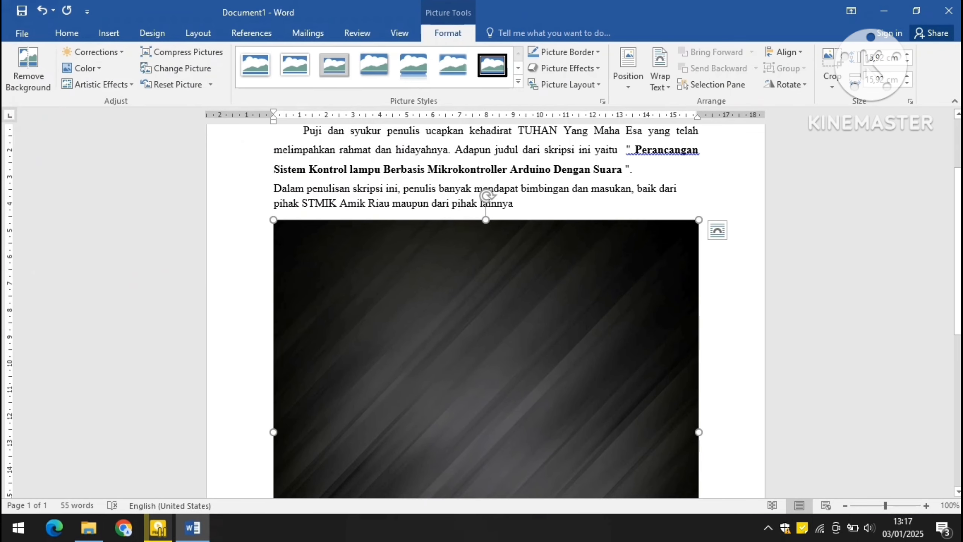
Step: Shrink the inserted picture proportionally to about 5.13 cm square, and delete it from the page
scroll(486, 311, "down", 6)
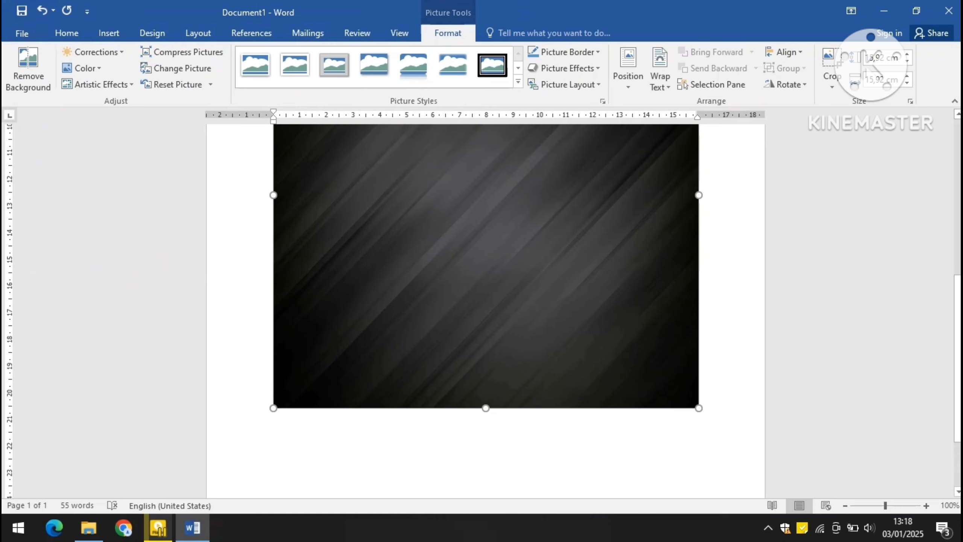
left_click_drag(699, 408, 491, 200)
scroll(491, 200, "up", 4)
scroll(485, 288, "up", 2)
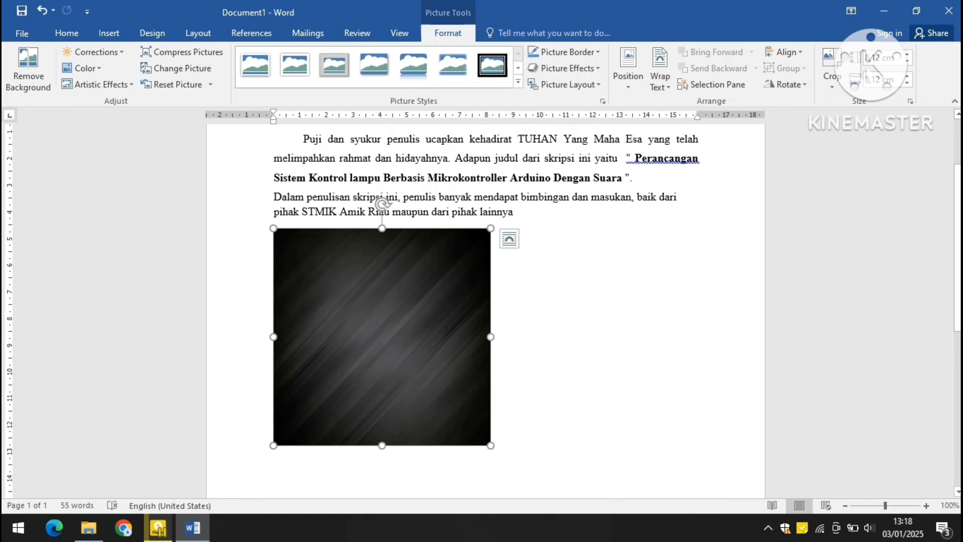
left_click_drag(491, 446, 411, 366)
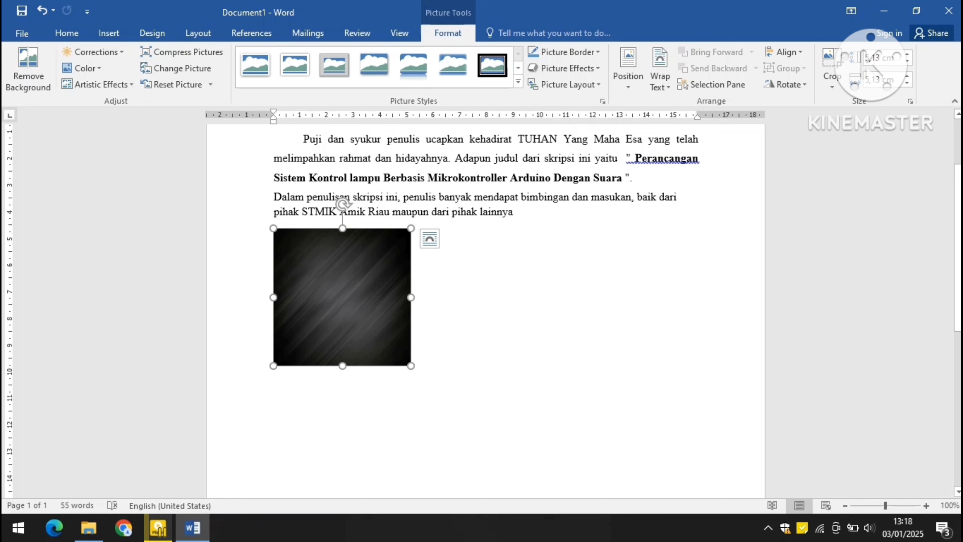
key("Delete")
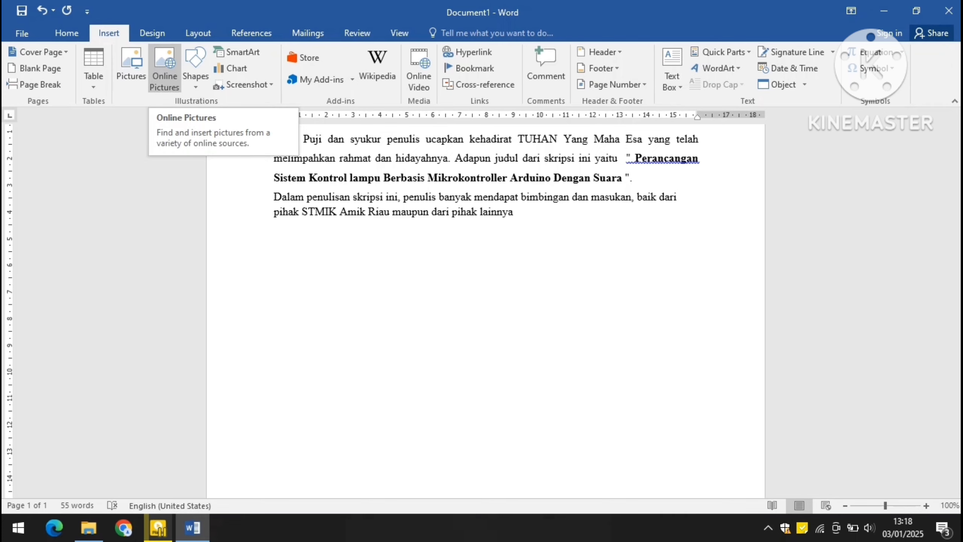
Step: View the online picture sources, place the cursor in the Bing image search field, and close the dialog
left_click(164, 69)
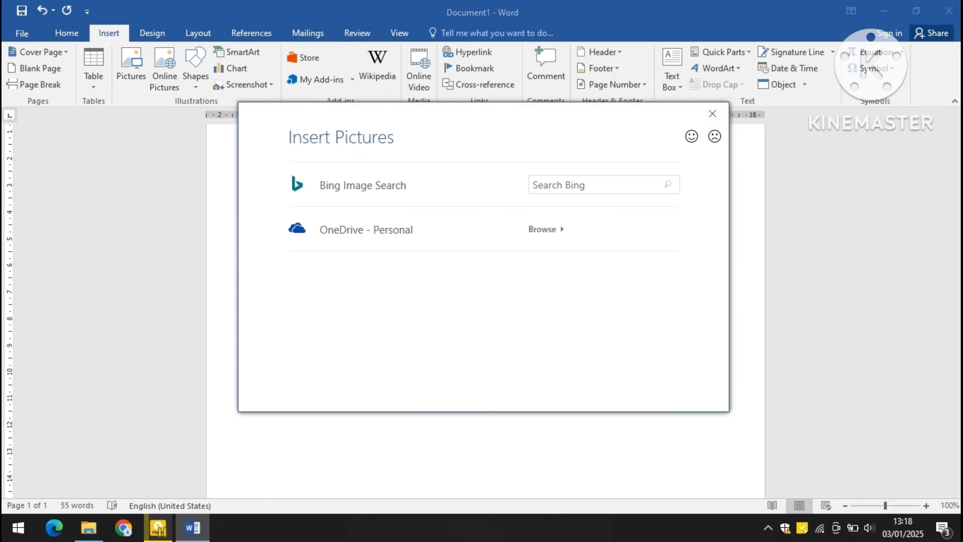
left_click(598, 185)
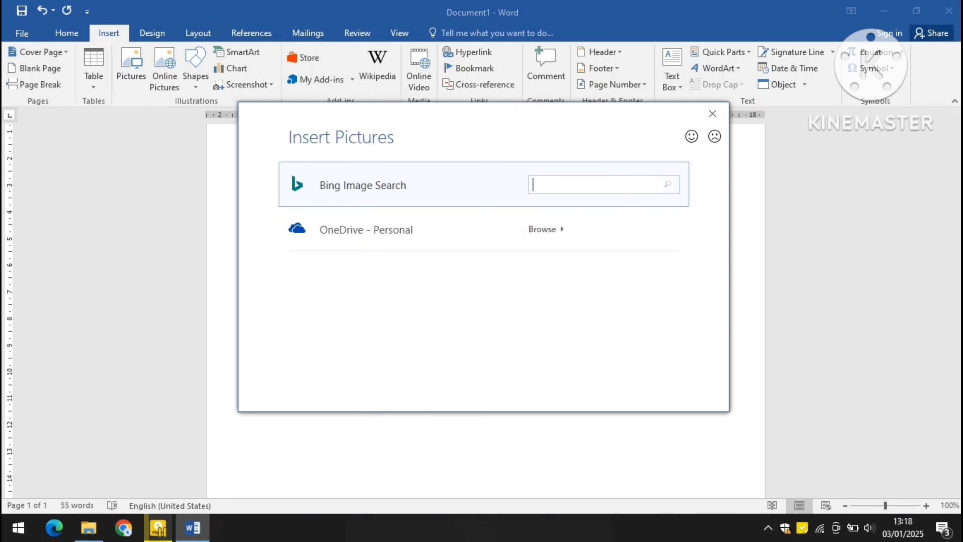
left_click(713, 114)
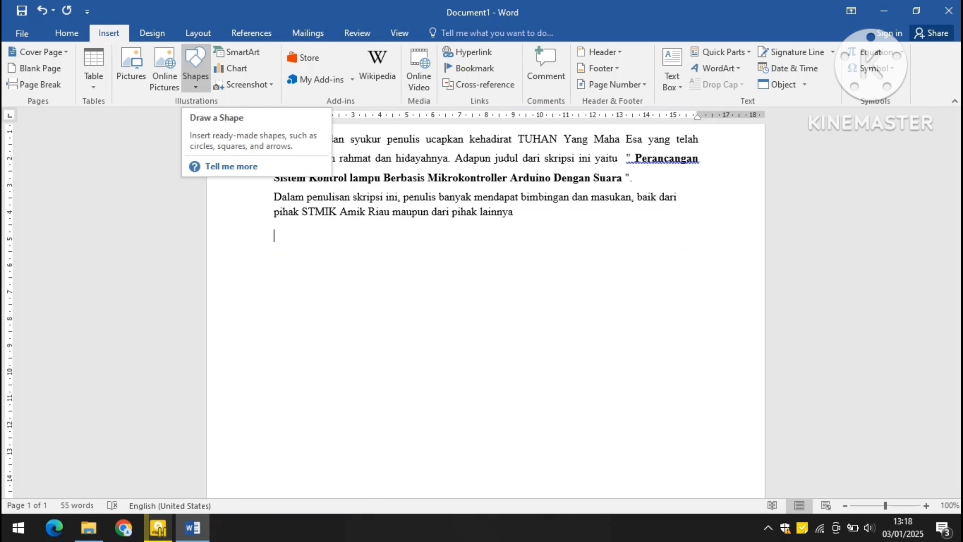
Step: Draw a rounded rectangle about 4 cm square below the preface text
left_click(196, 69)
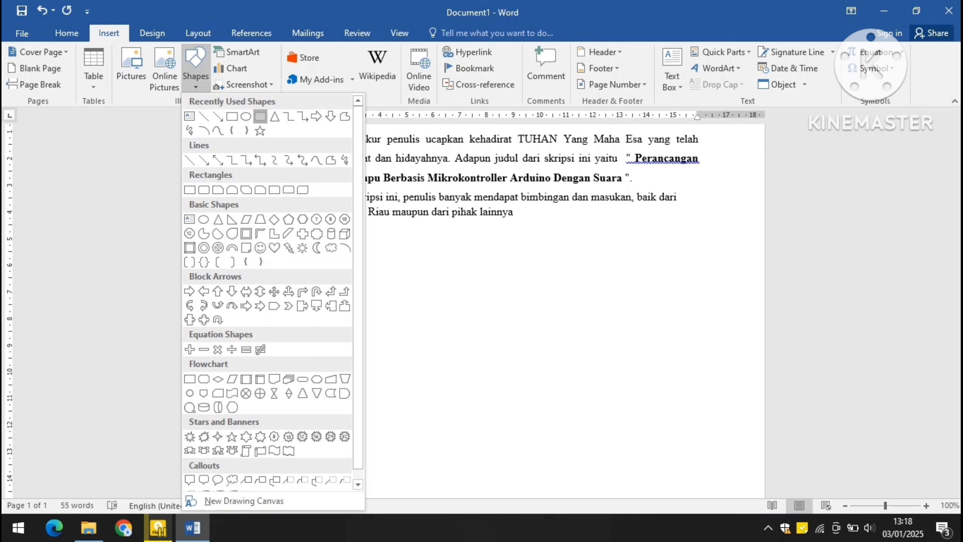
left_click(260, 116)
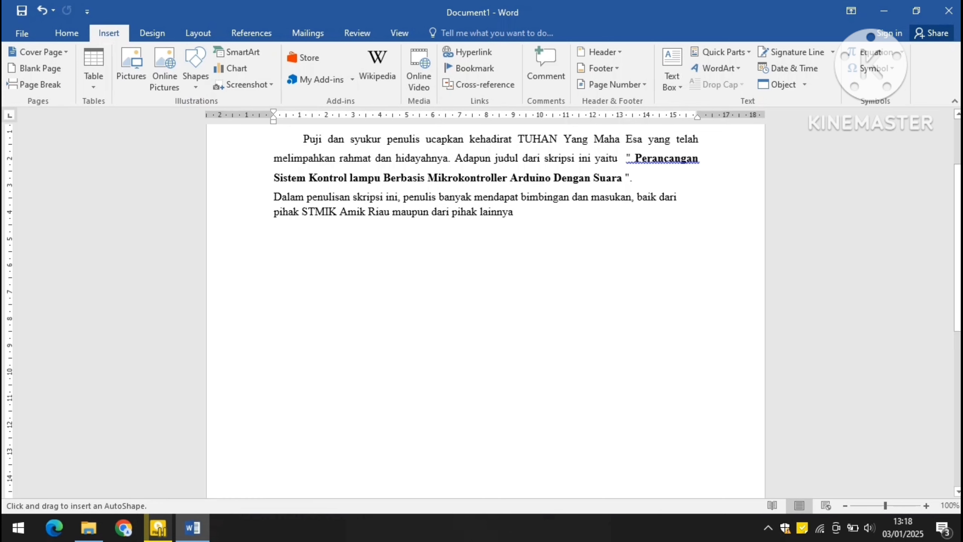
left_click_drag(295, 235, 401, 340)
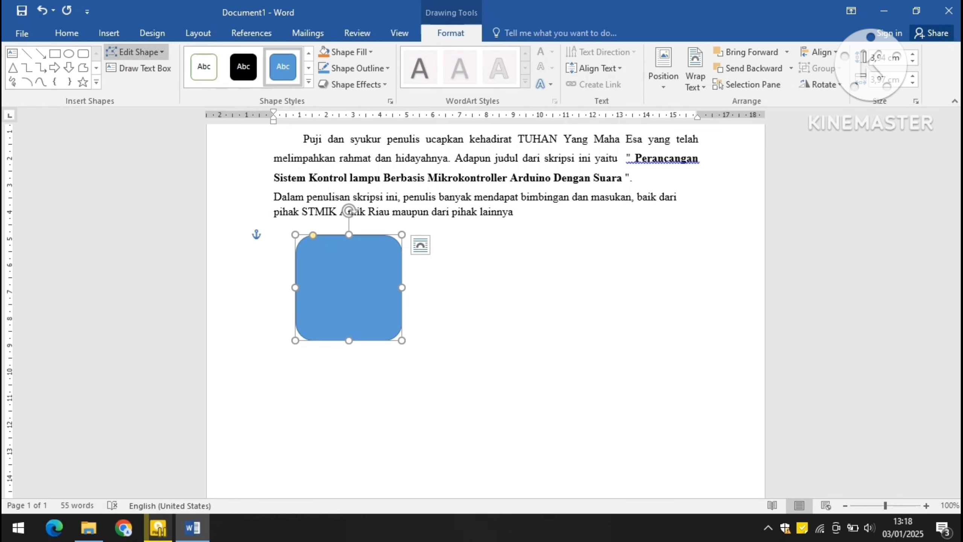
Step: Draw a circle about 4.9 cm across to the right of the rounded rectangle
left_click(109, 33)
left_click(196, 76)
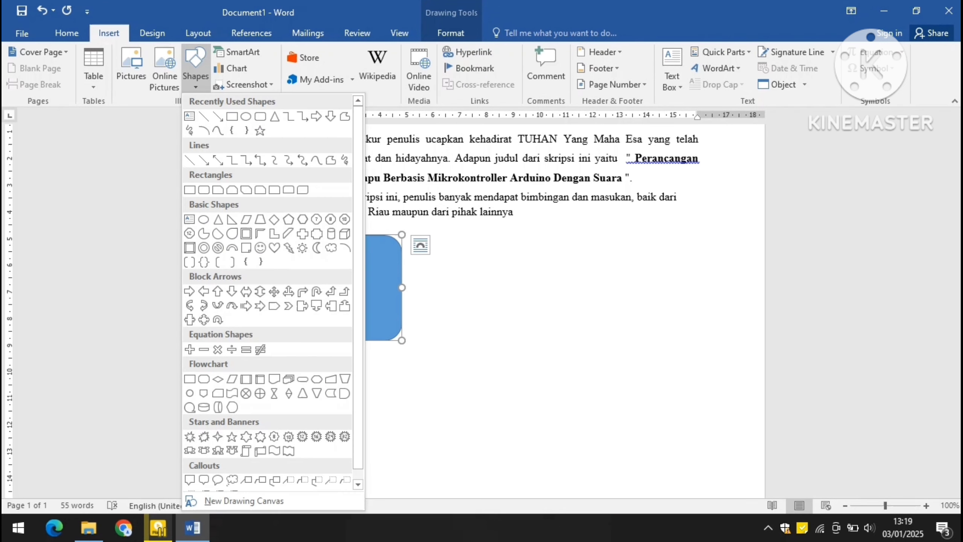
left_click(246, 116)
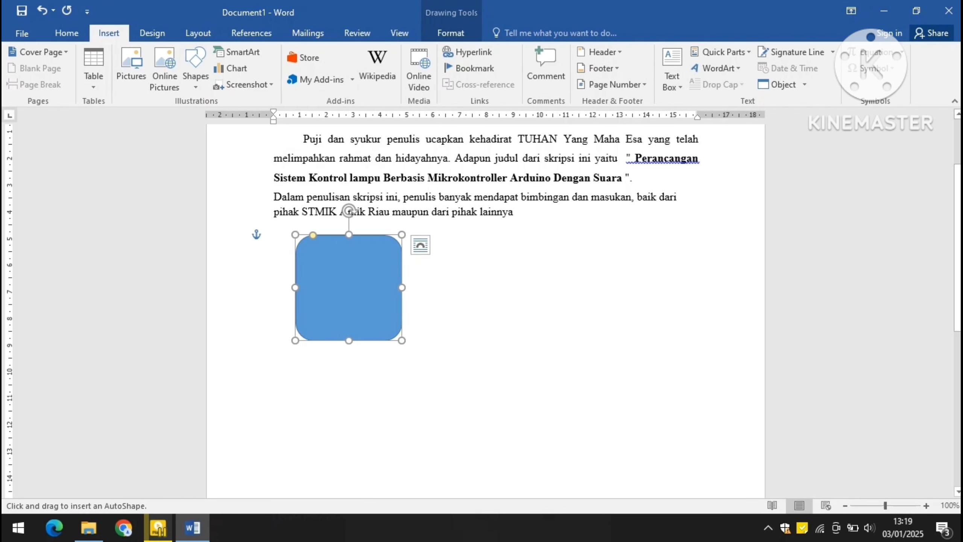
left_click_drag(491, 240, 624, 370)
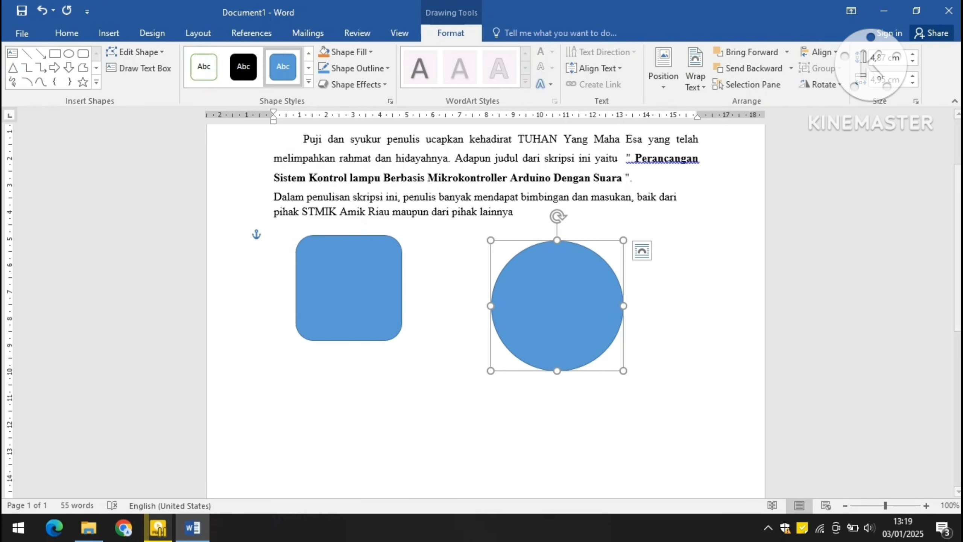
Step: Choose the Horizontal Scroll banner shape for drawing, and clear the drawn shapes from the page
left_click(109, 33)
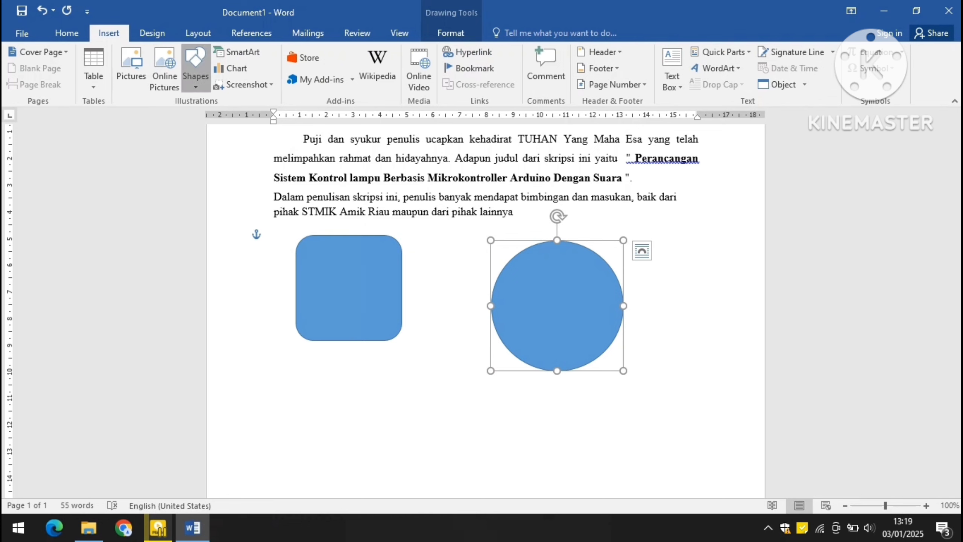
left_click(196, 67)
scroll(232, 379, "down", 1)
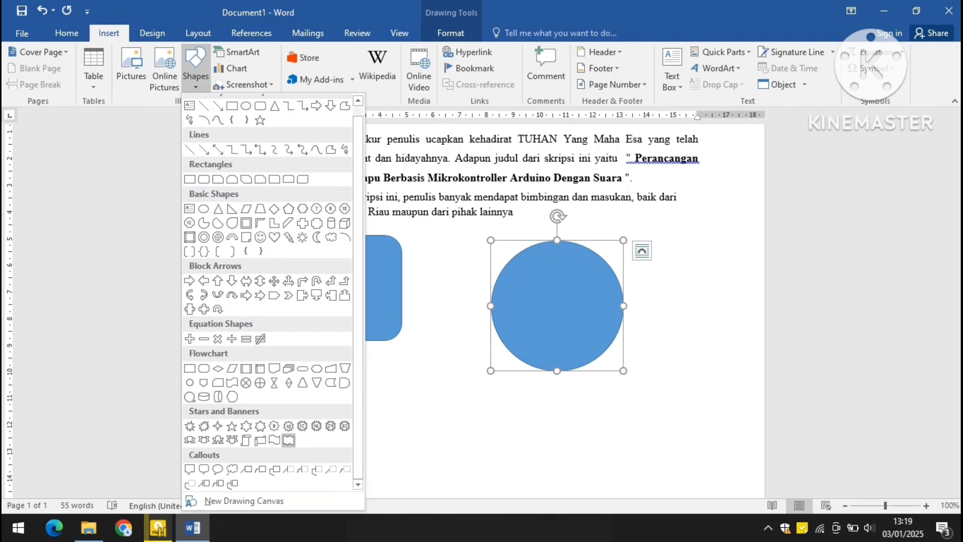
left_click(260, 441)
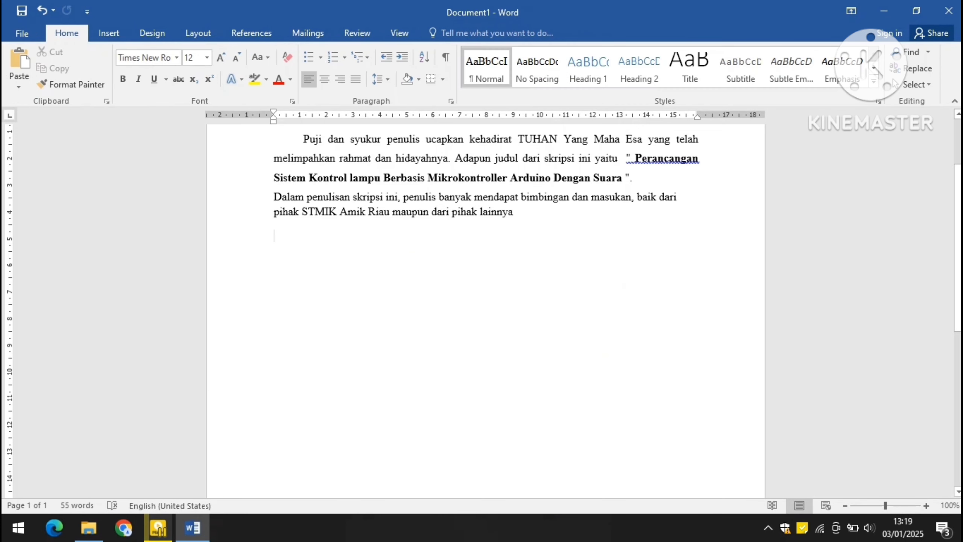
Step: Examine the SmartArt layouts, previewing several list graphics and the Process and Cycle categories
left_click(109, 33)
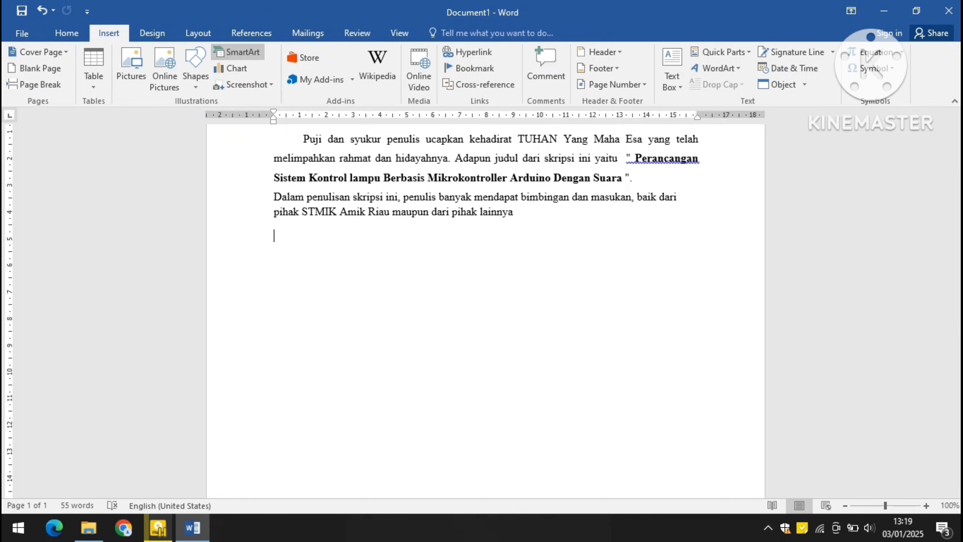
left_click(238, 52)
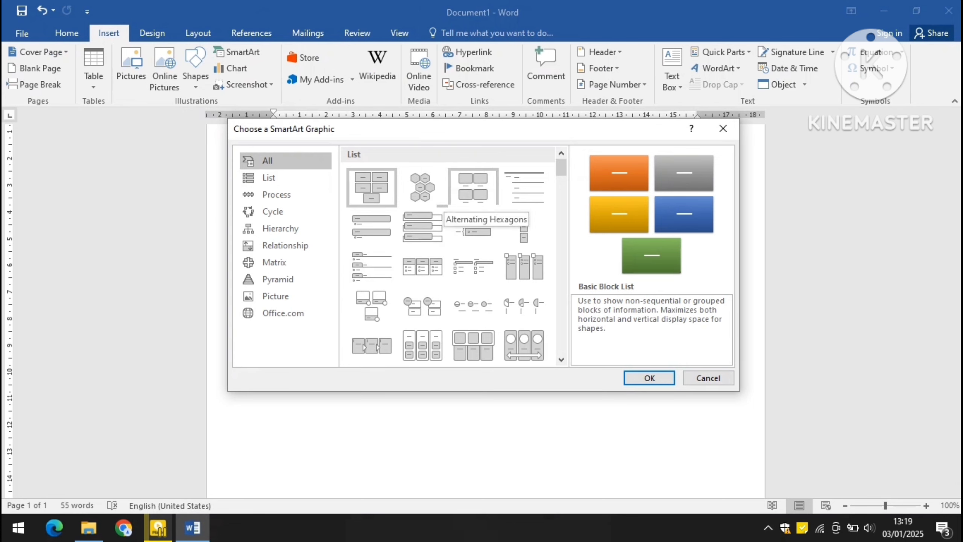
left_click(422, 187)
left_click(422, 227)
left_click(371, 227)
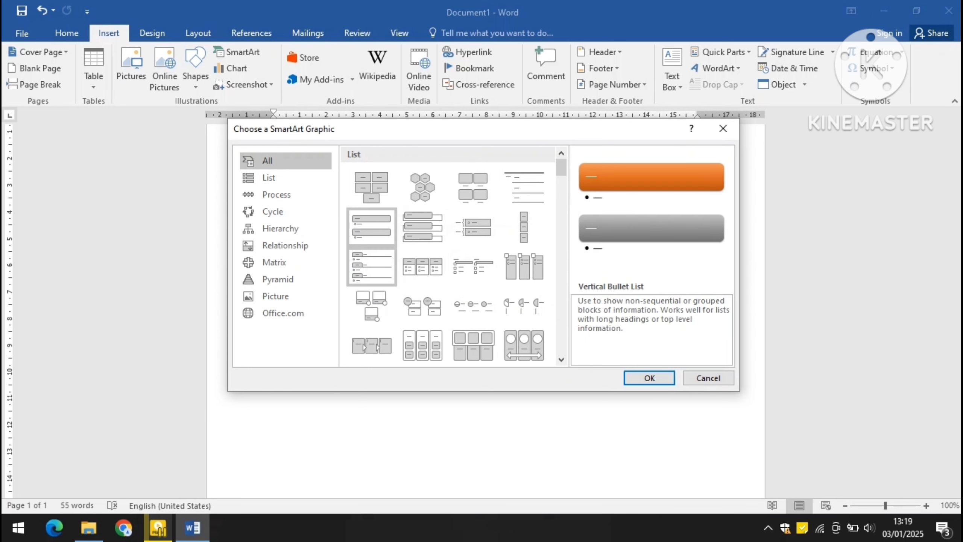
left_click(276, 194)
left_click(269, 177)
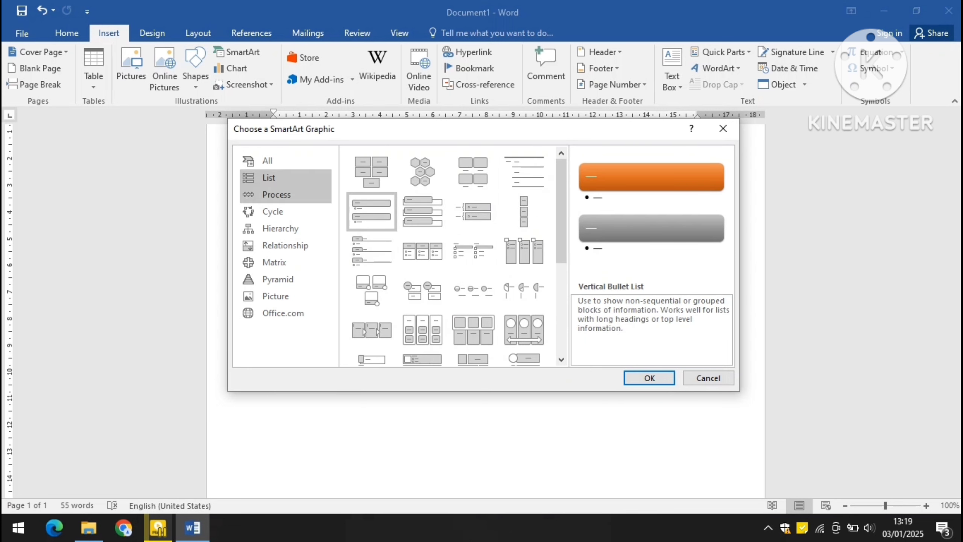
left_click(422, 211)
left_click(277, 194)
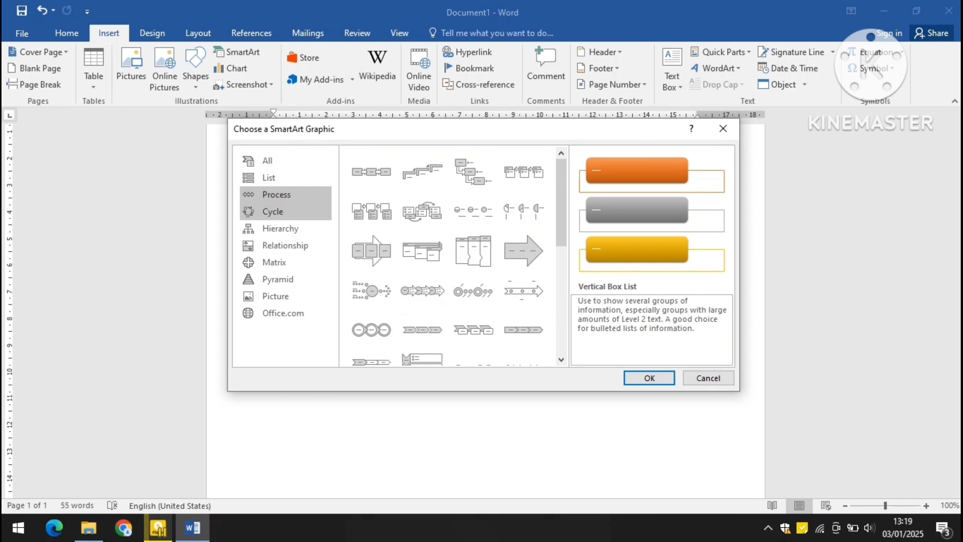
left_click(273, 211)
Step: Insert the Organization Chart SmartArt from the Hierarchy category below the preface text
left_click(286, 229)
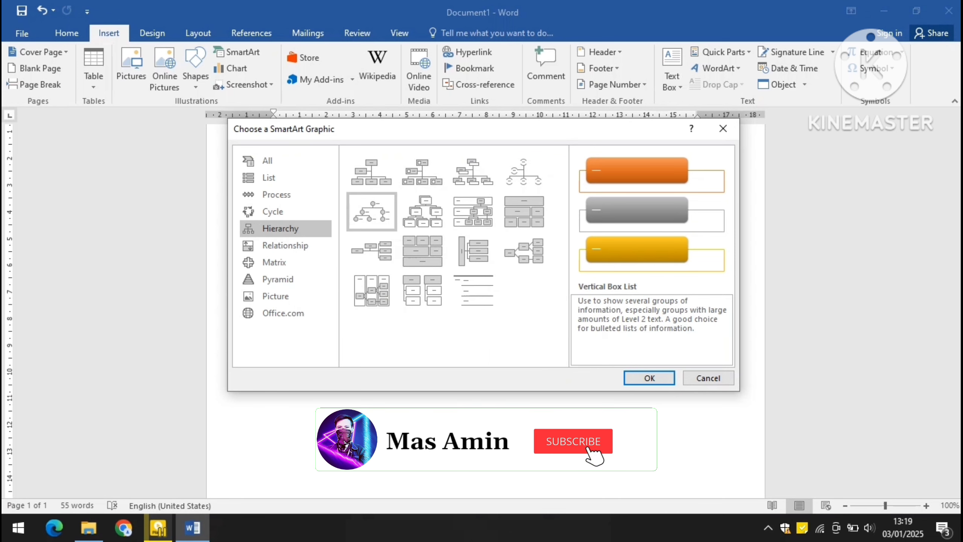
left_click(370, 167)
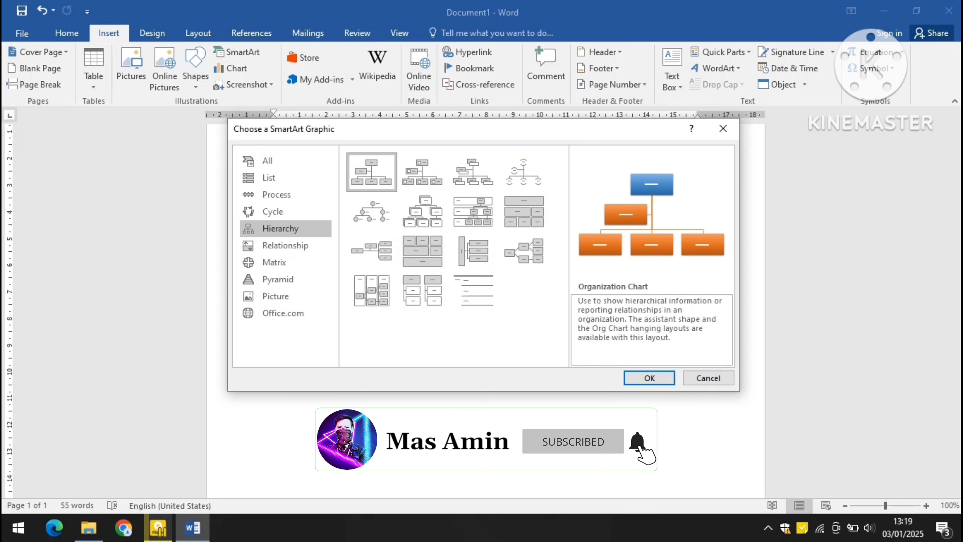
left_click(649, 378)
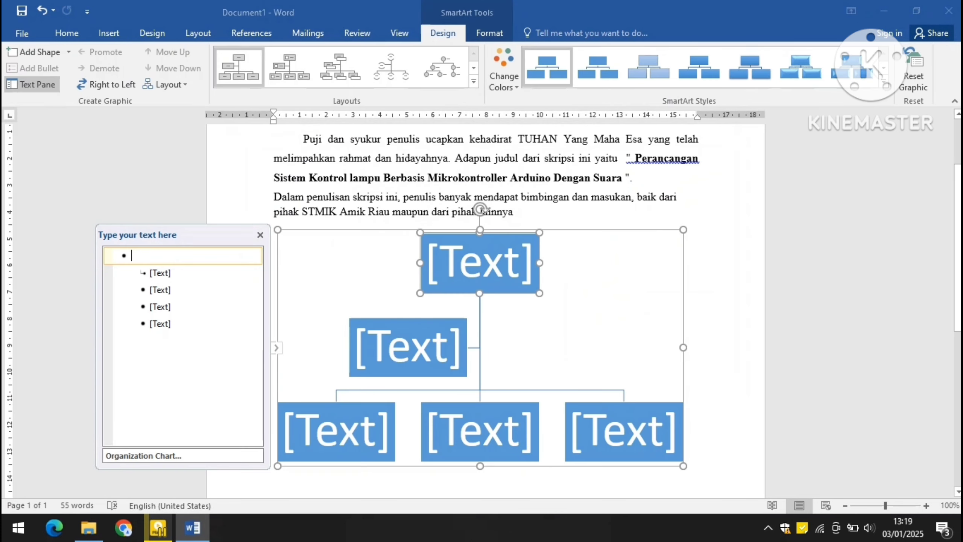
Step: Label the top box of the organization chart "keplala sekolah"
scroll(485, 311, "down", 3)
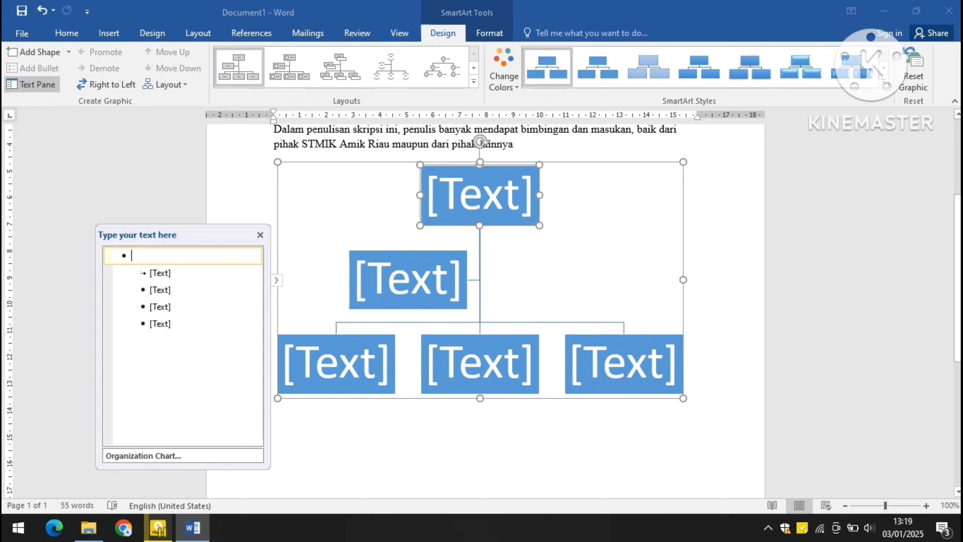
left_click(470, 195)
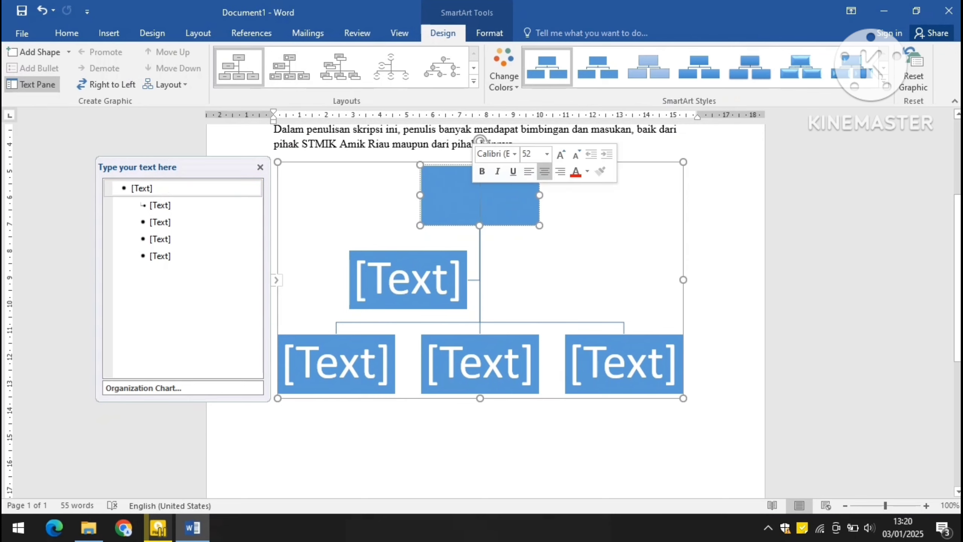
type("keplalas")
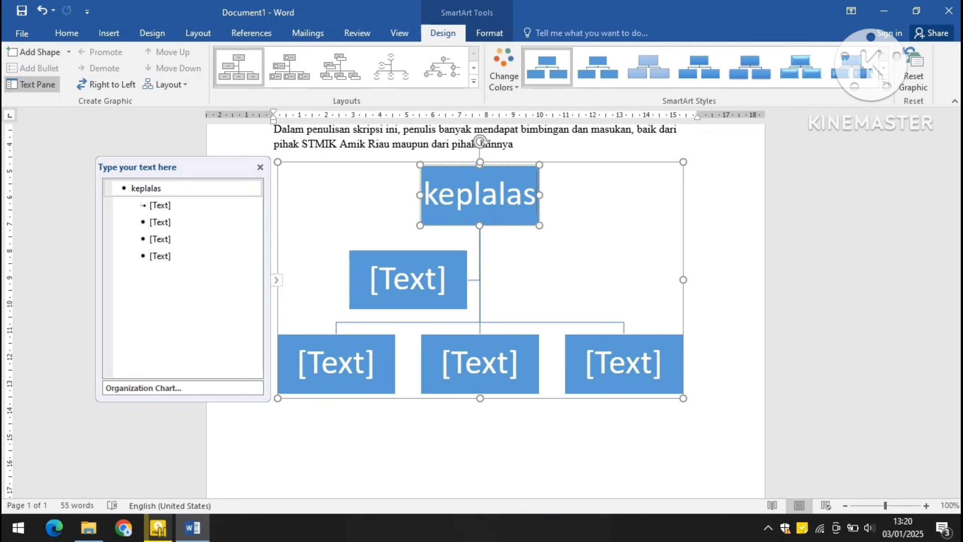
key("BackSpace")
type("sekolah")
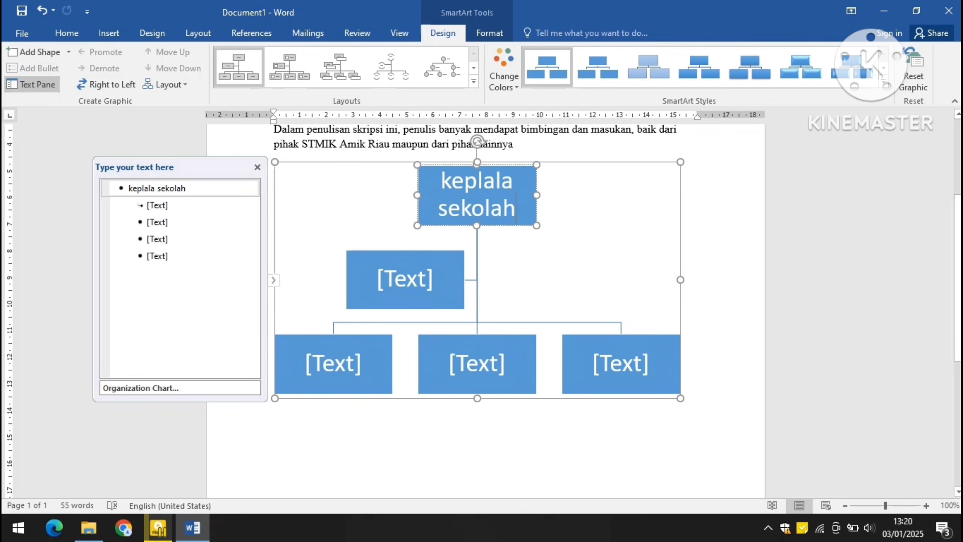
Step: Label the assistant box on the chart's second level "wakil kepala sekolah"
left_click(405, 279)
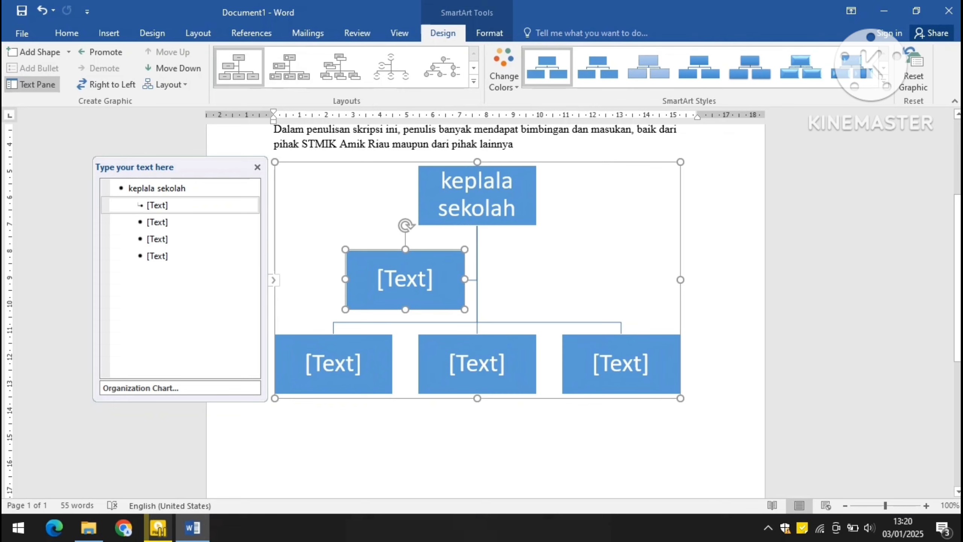
type("wakil k")
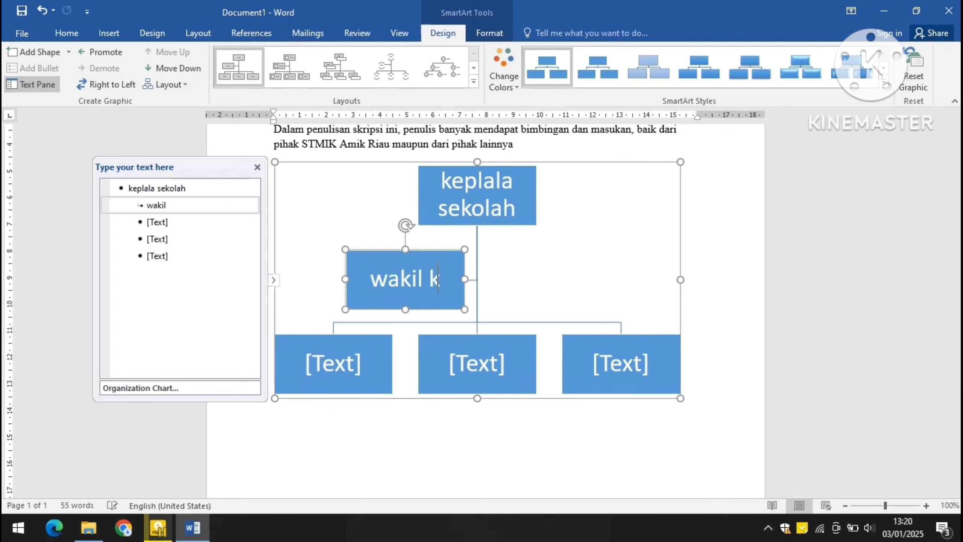
type("epala sekola")
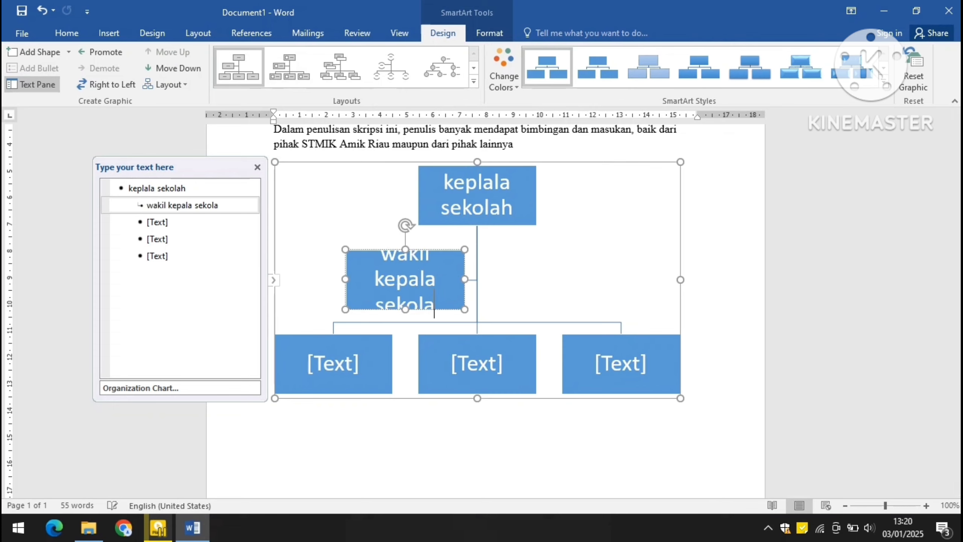
type("h")
Step: Label the three boxes in the organization chart's lowest row "bendahara", "sekertaris" and "staff", in that order
left_click(333, 364)
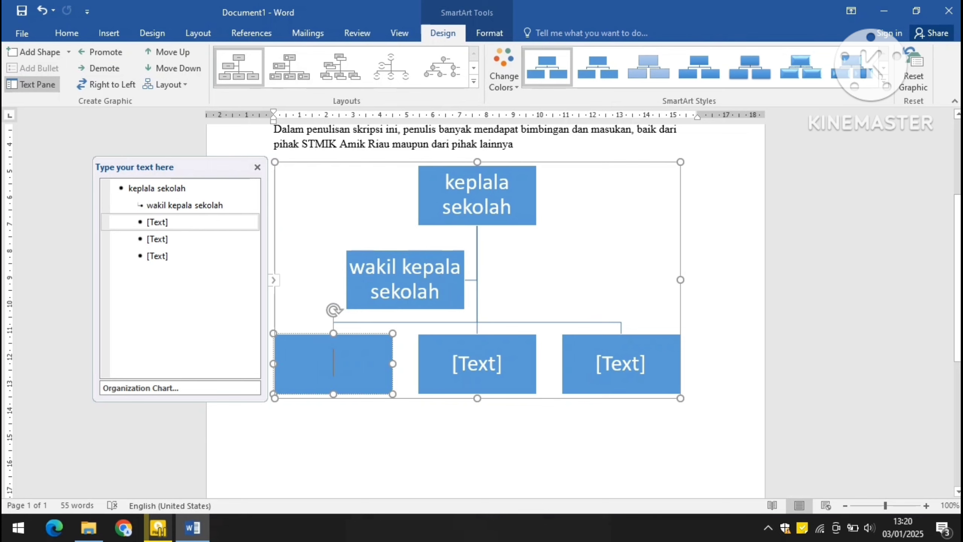
type("bendahara")
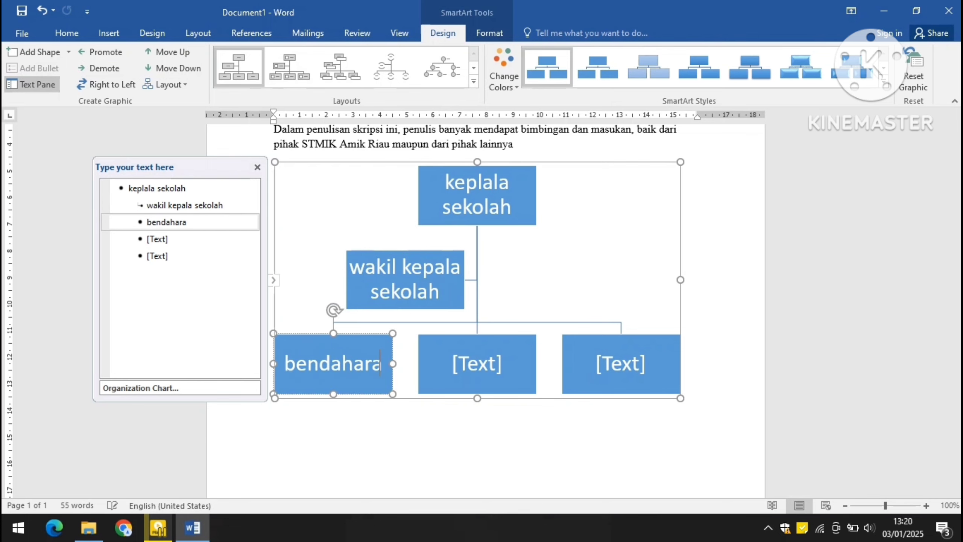
left_click(478, 363)
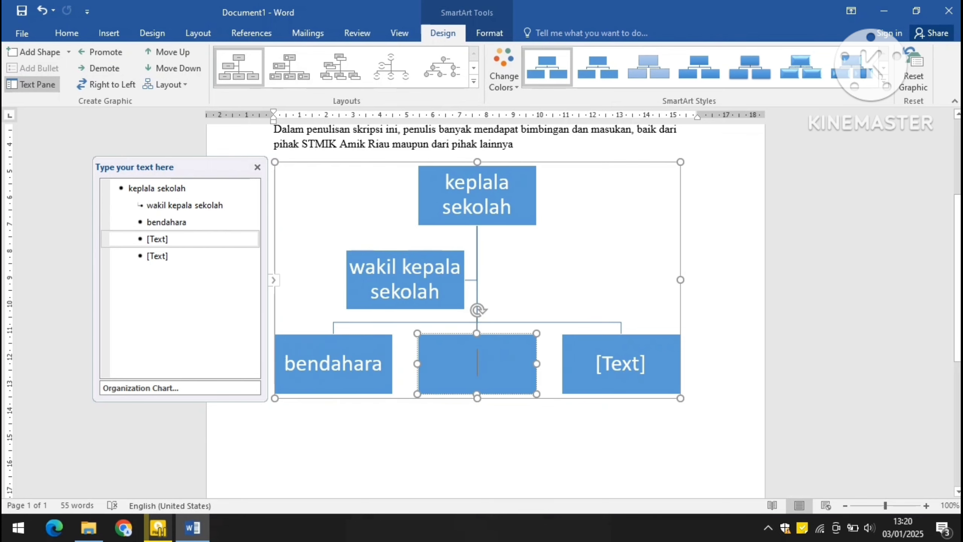
type("sekertaris")
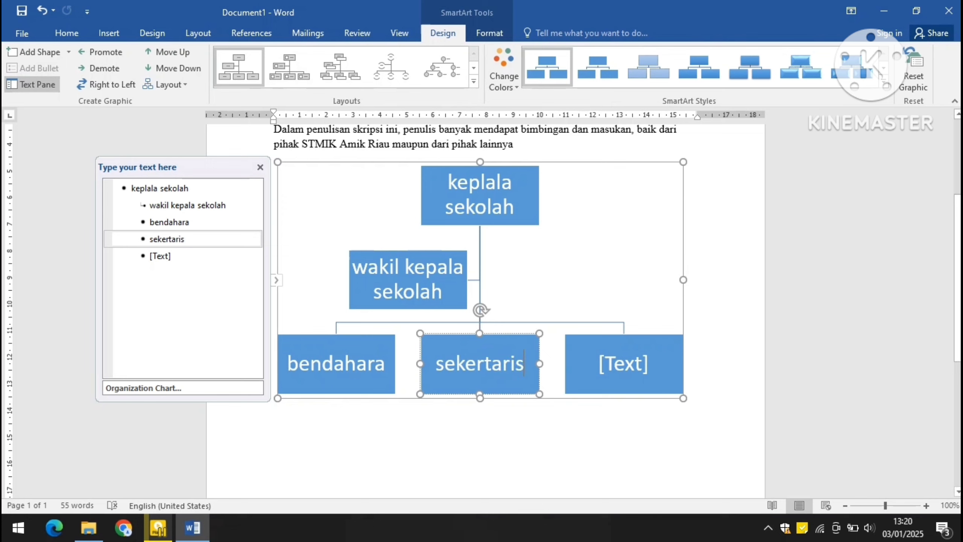
left_click(623, 364)
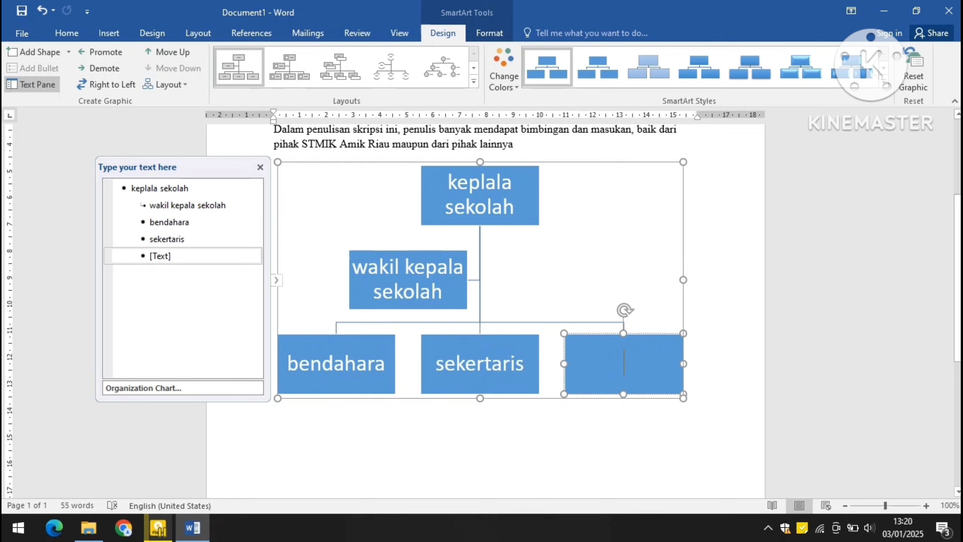
type("staff")
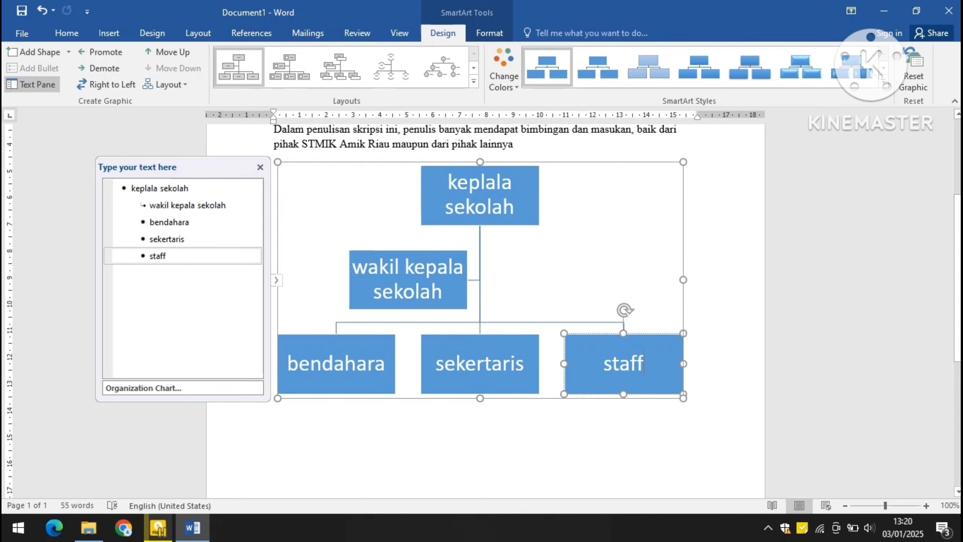
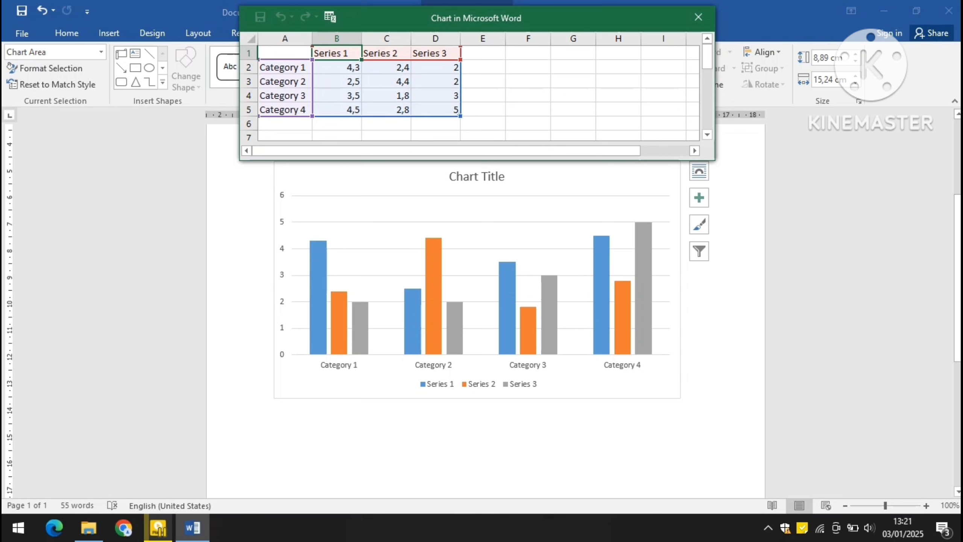
Step: Rename the column chart's four categories in its data sheet to 2001, 2002, 2003 and 2024
left_click(339, 365)
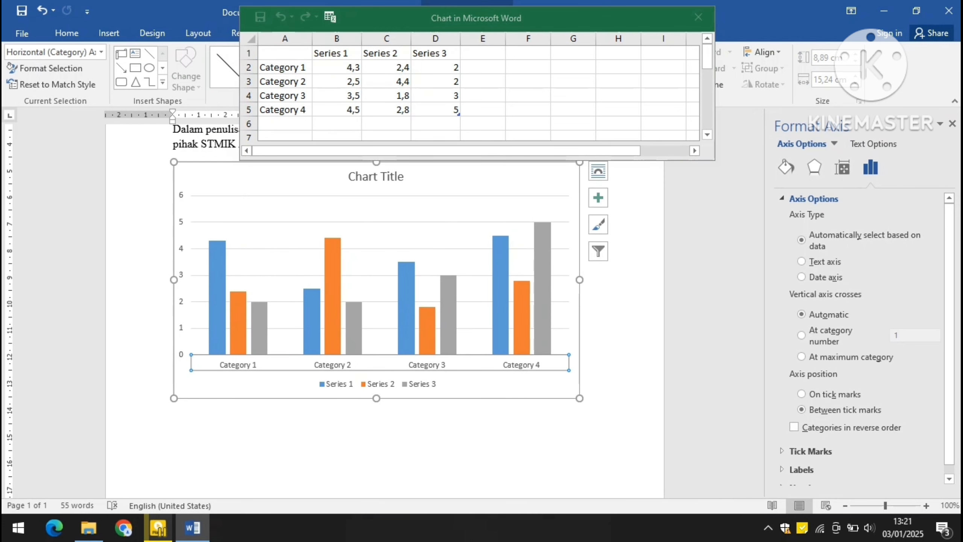
left_click(285, 67)
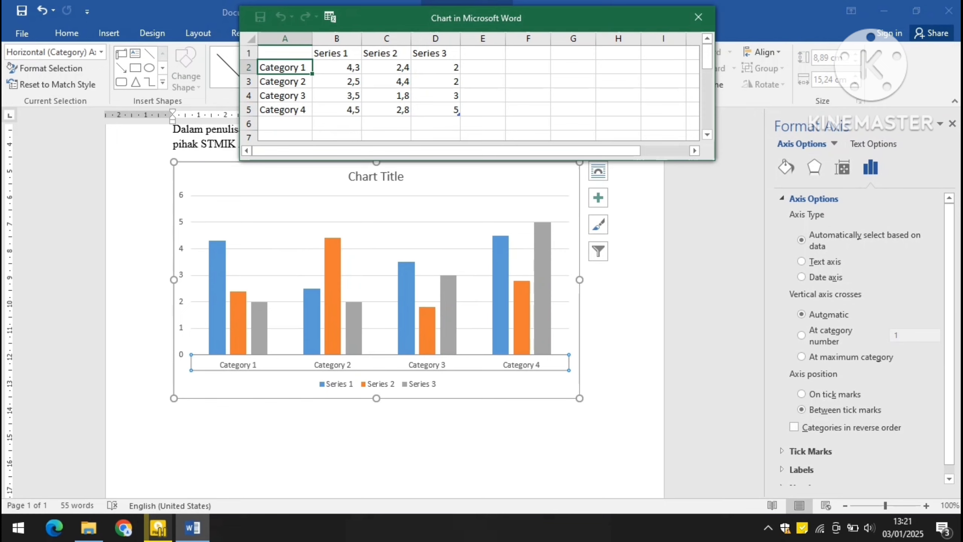
type("2001")
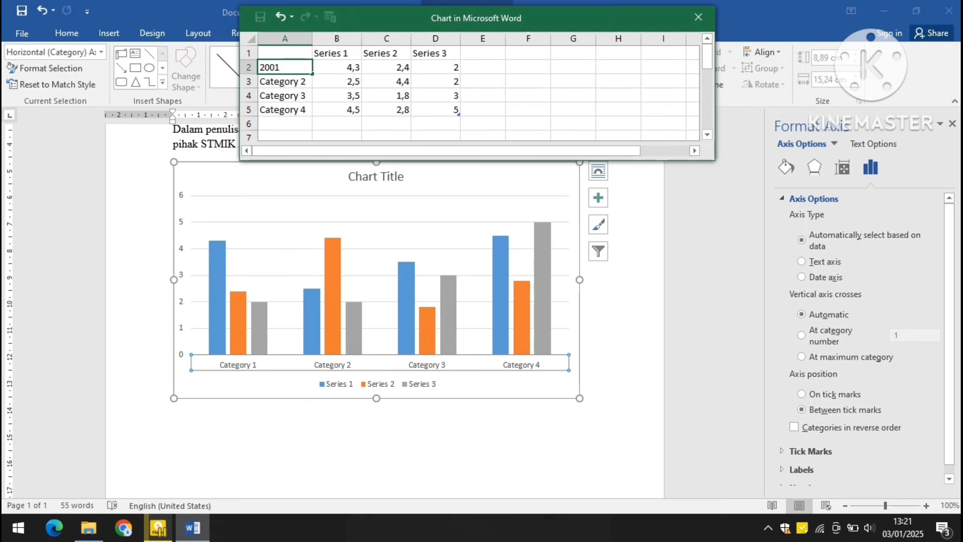
key("Return")
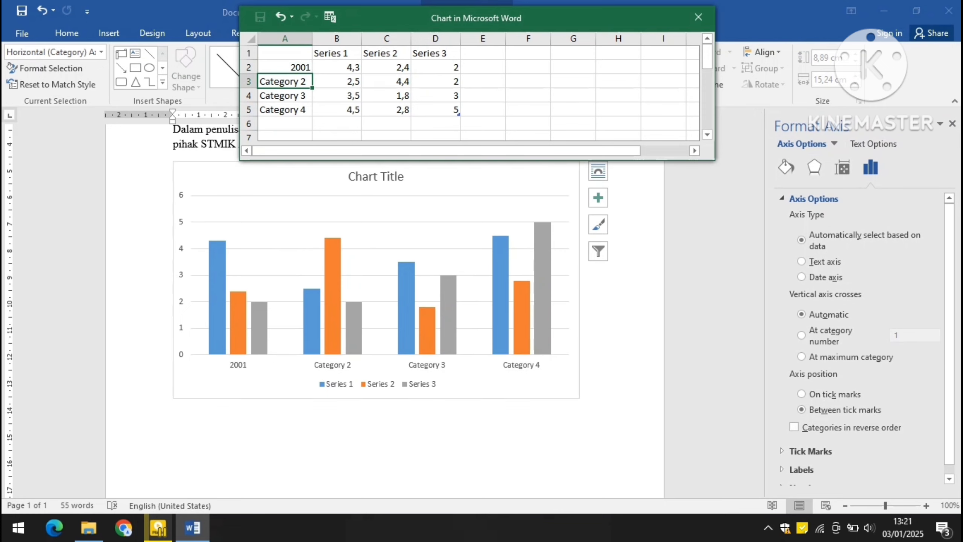
left_click(285, 95)
left_click(285, 81)
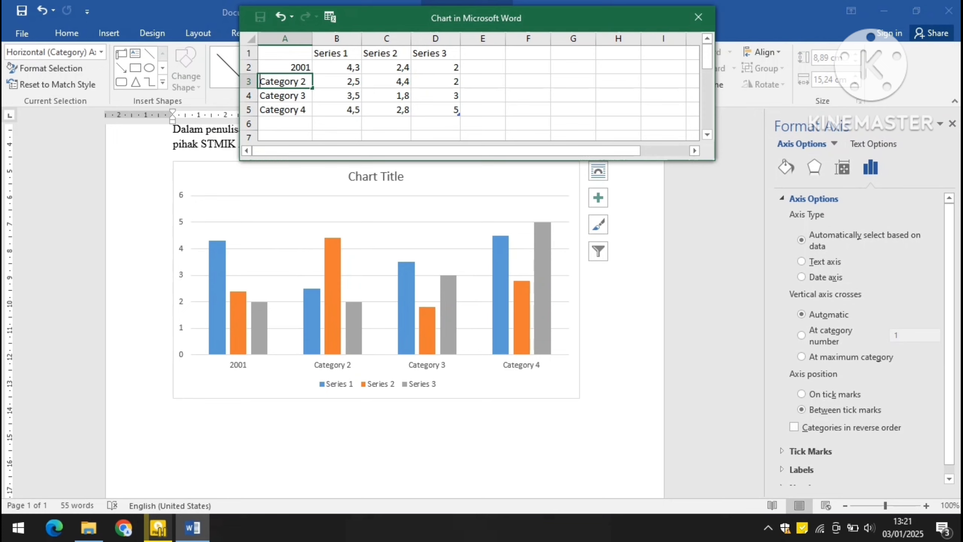
type("2002")
key("Return")
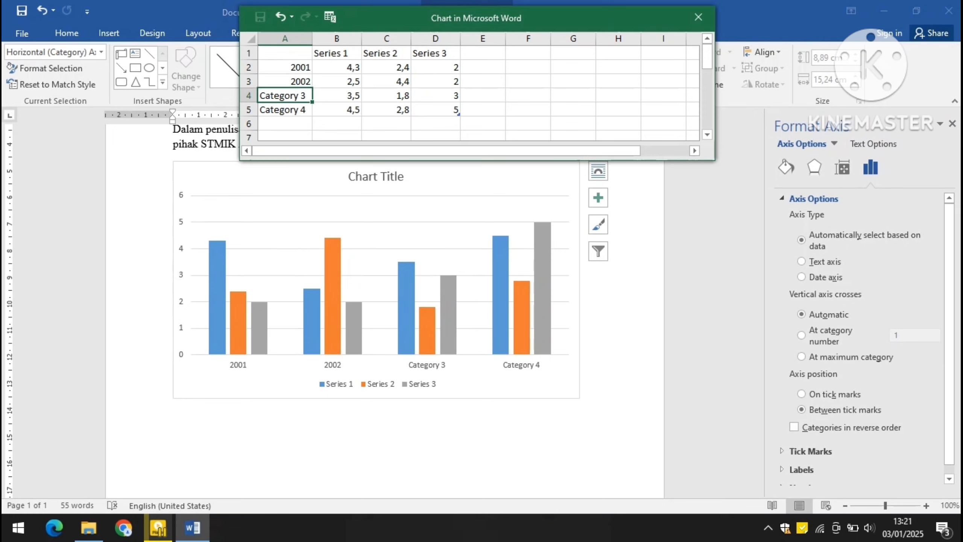
type("2003")
key("Return")
type("2024")
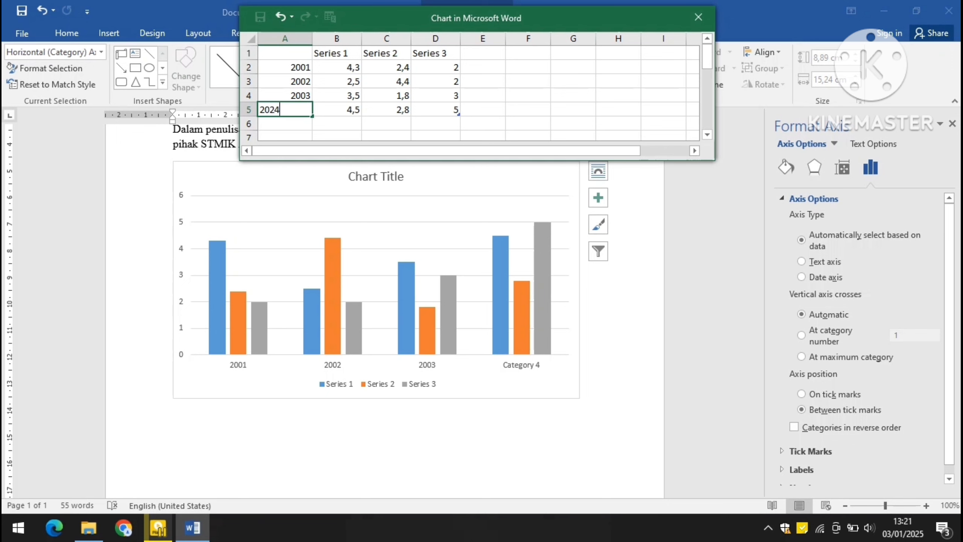
key("Return")
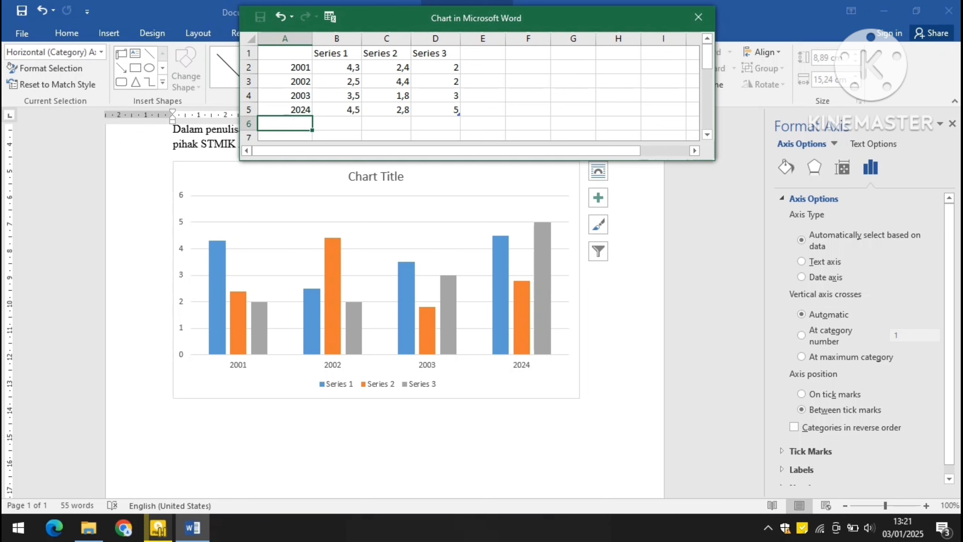
Step: Close the chart's data sheet and remove the column chart from the document by undoing its insertion
left_click(501, 324)
scroll(501, 324, "up", 3)
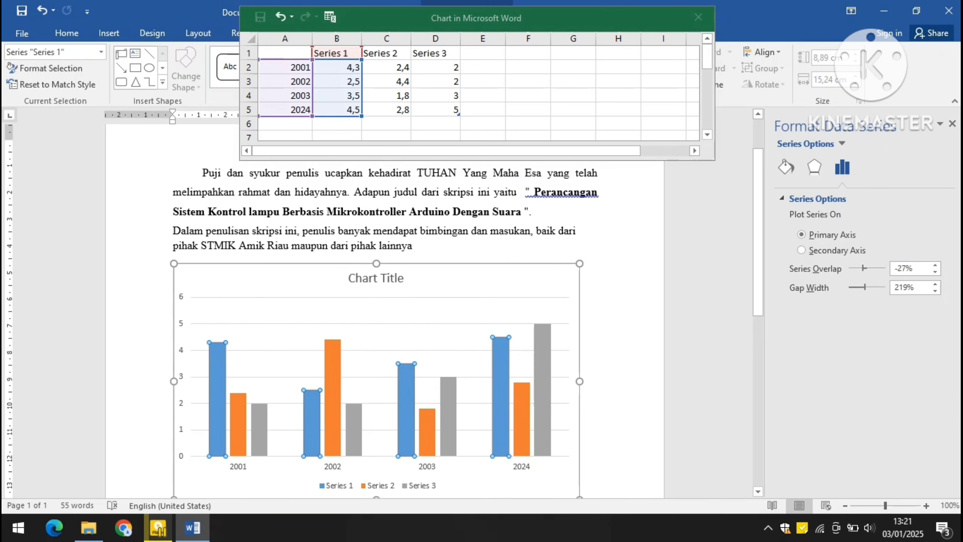
scroll(376, 304, "down", 4)
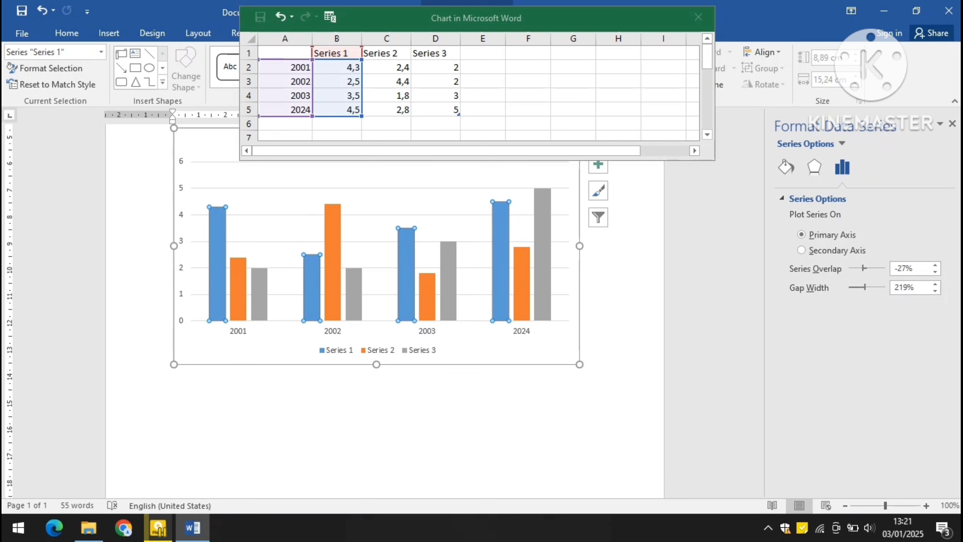
left_click(698, 16)
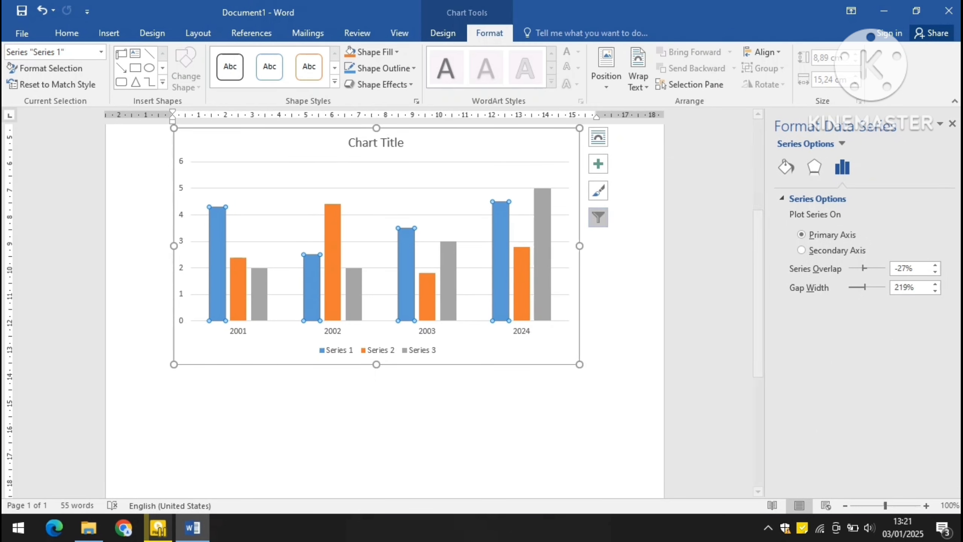
scroll(376, 303, "up", 2)
left_click(573, 220)
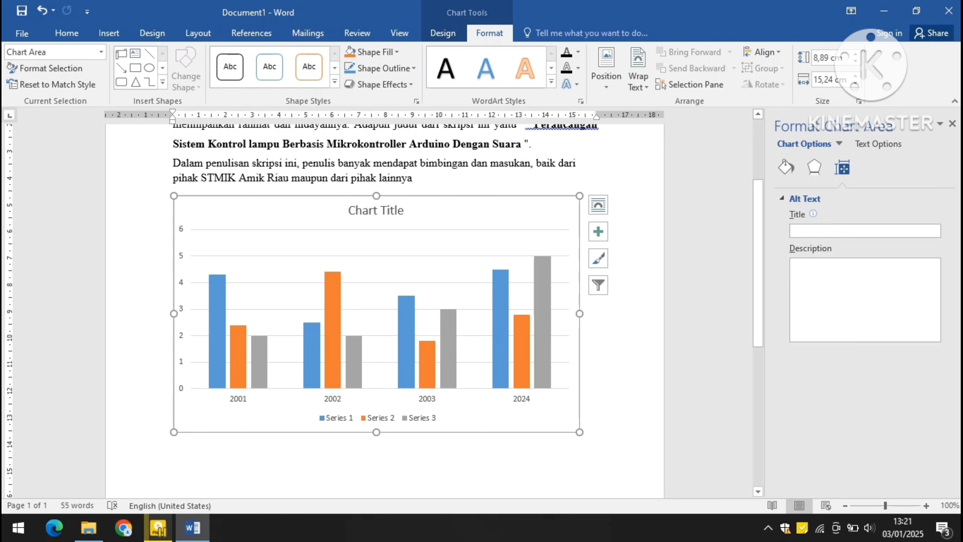
key("ctrl+z")
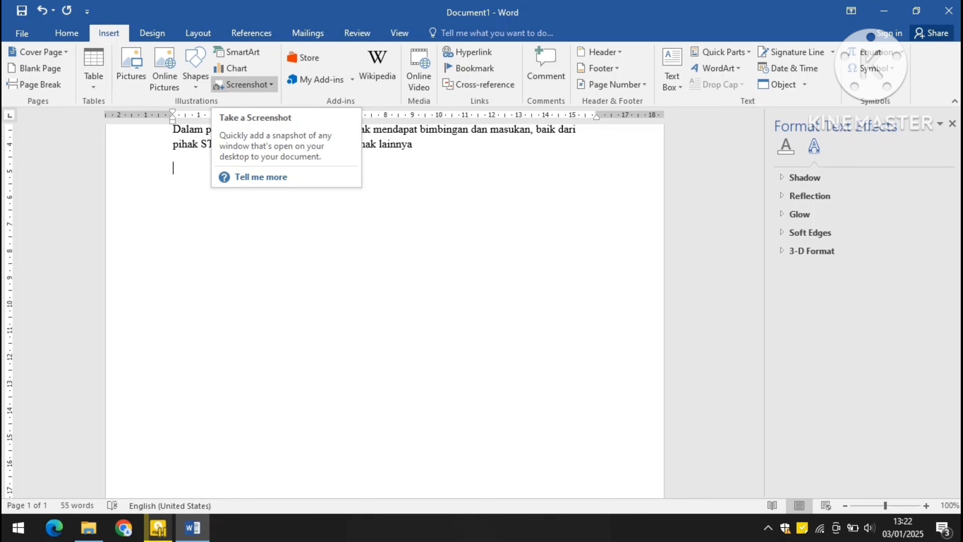
Step: Insert a screen clipping of the "tab menu word" folder window below the preface text, and delete the picture
left_click(244, 85)
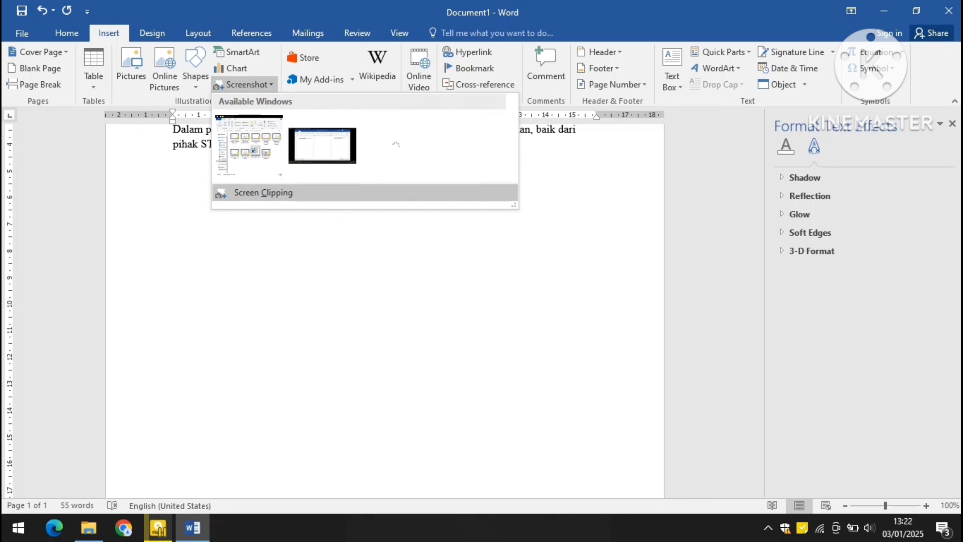
left_click(264, 192)
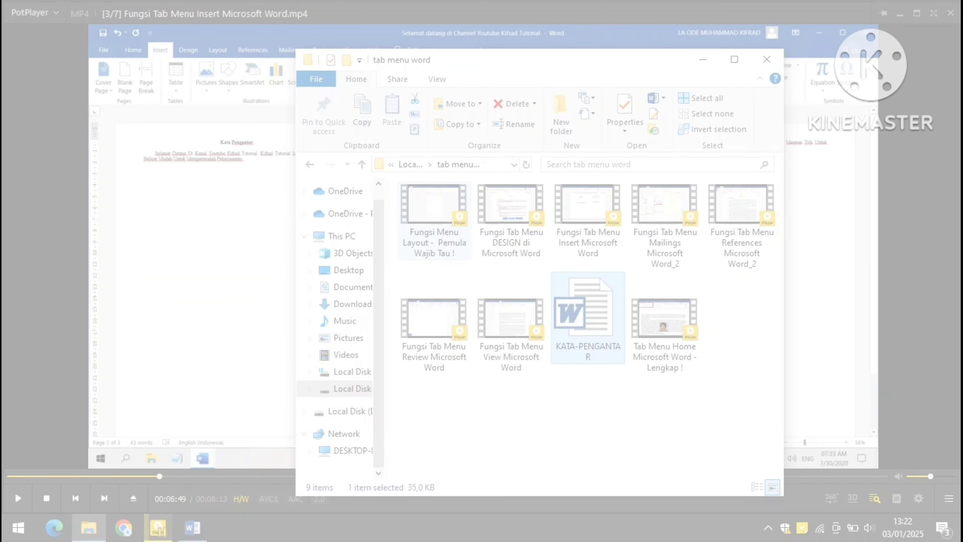
left_click_drag(296, 49, 783, 497)
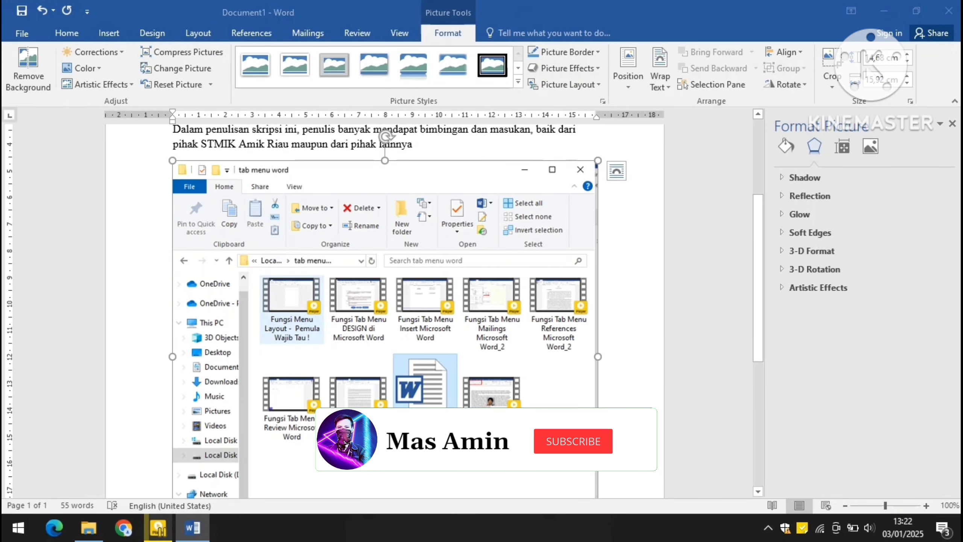
key("Delete")
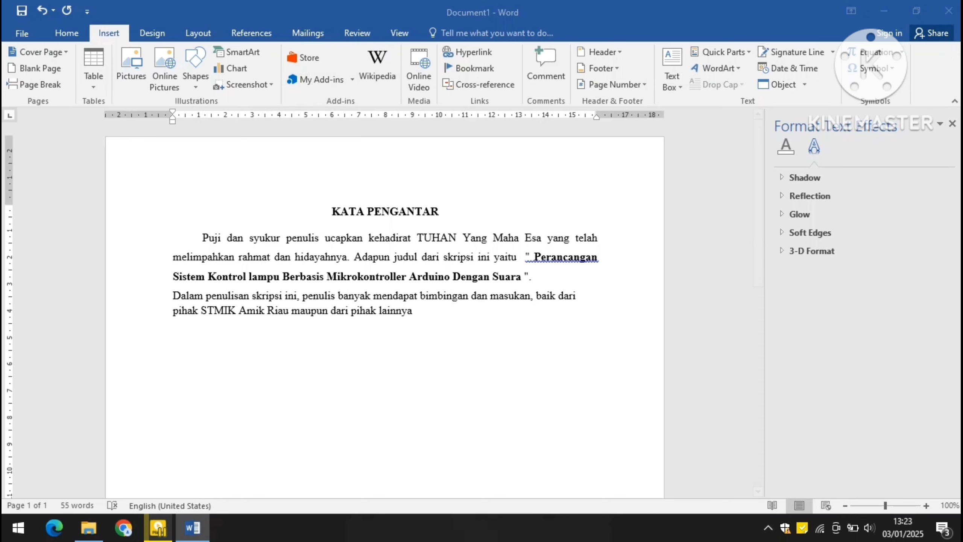
Step: View the full list of the account's Office add-ins, close it, and open the Office Store for browsing
left_click(352, 79)
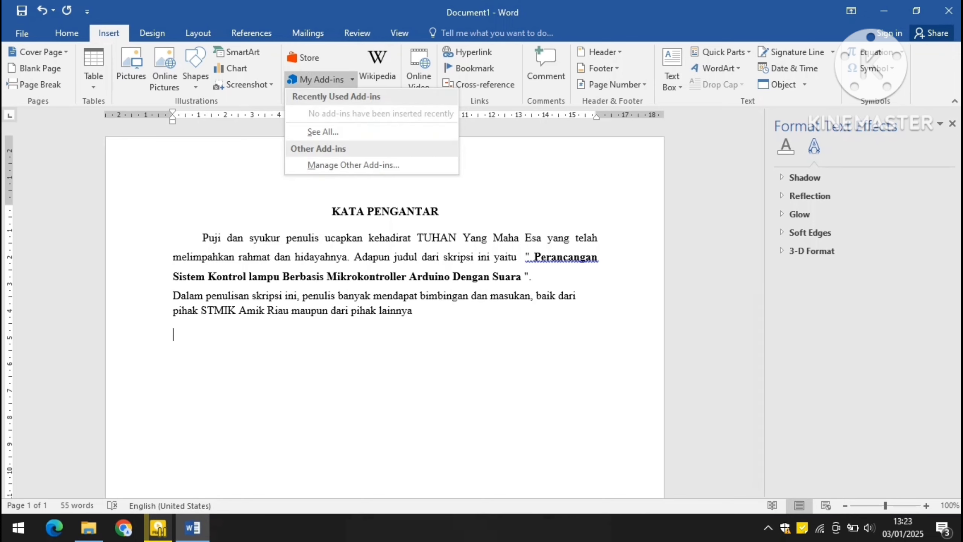
left_click(323, 132)
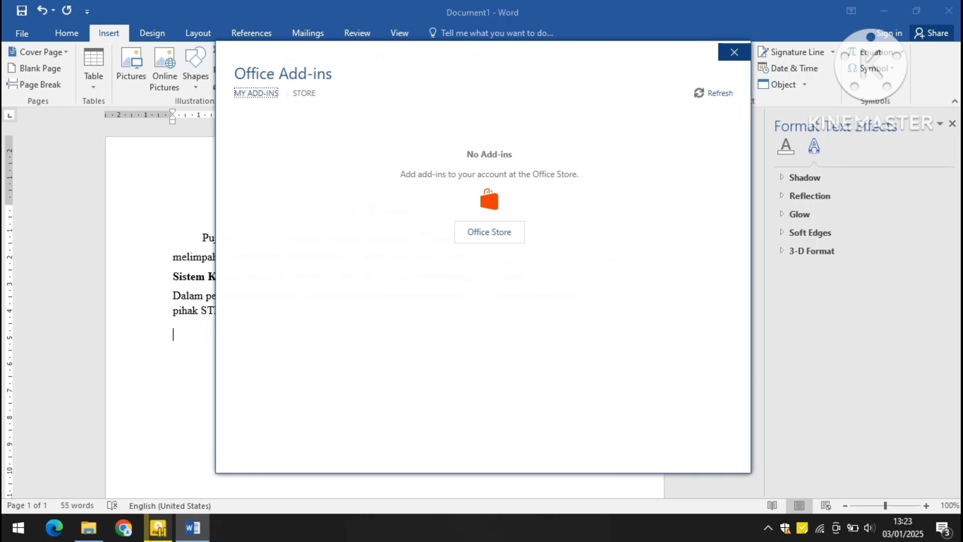
left_click(734, 52)
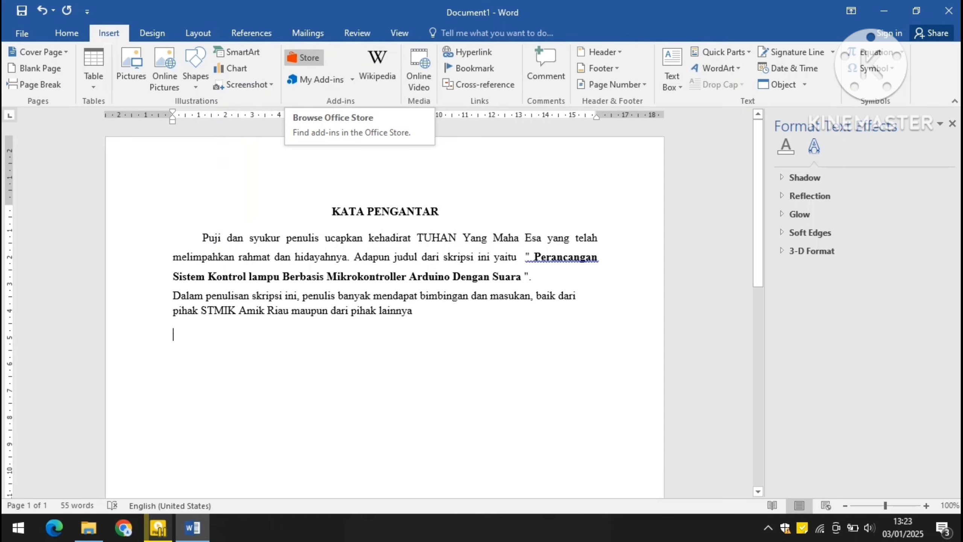
left_click(305, 57)
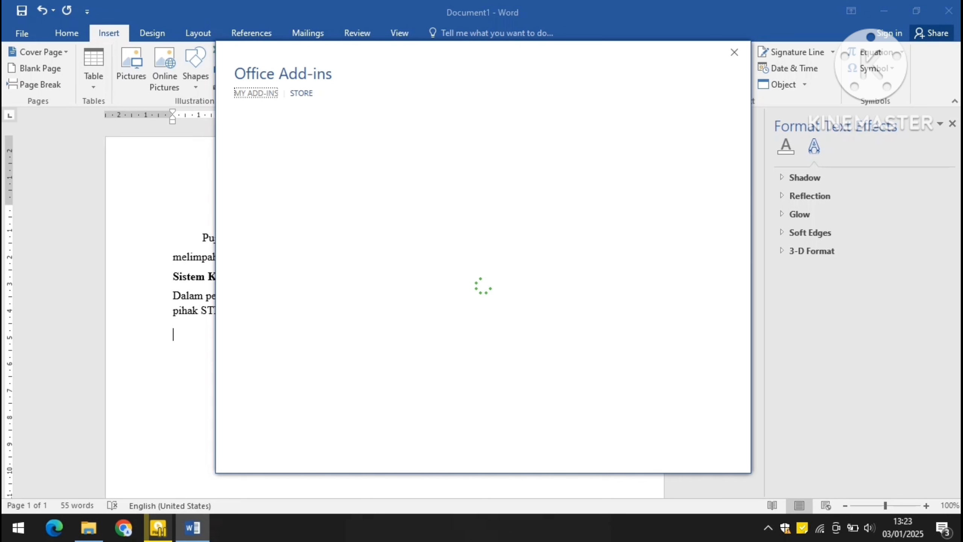
Step: Close the Office Add-ins store, open the online video insertion window, and close it
left_click(734, 53)
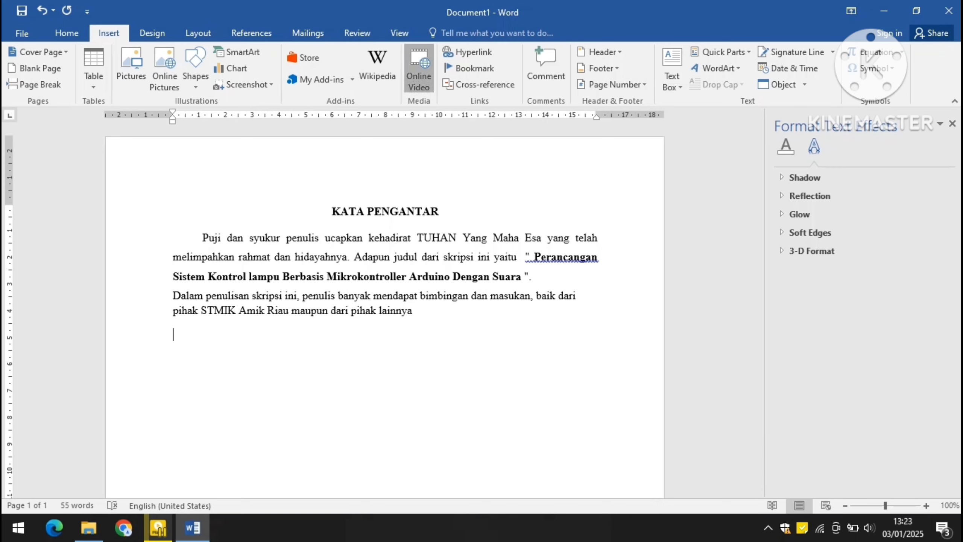
left_click(418, 70)
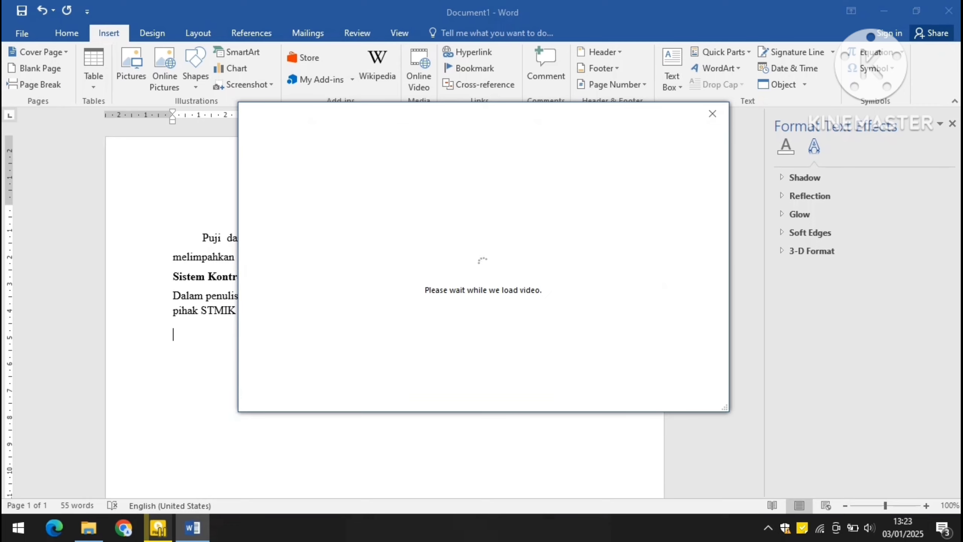
mouse_move(391, 118)
left_mouse_down()
mouse_move(378, 105)
mouse_move(442, 86)
mouse_move(377, 125)
left_mouse_up()
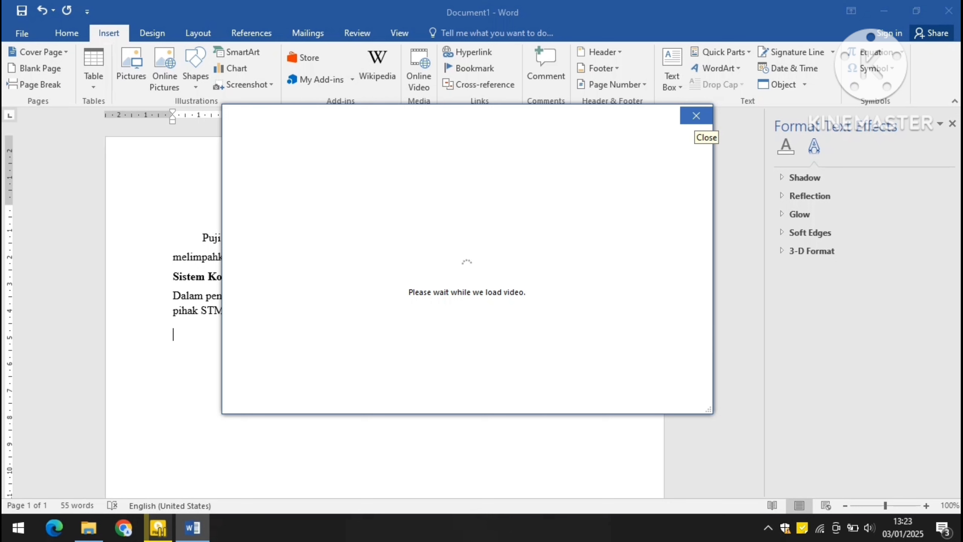
left_click(696, 115)
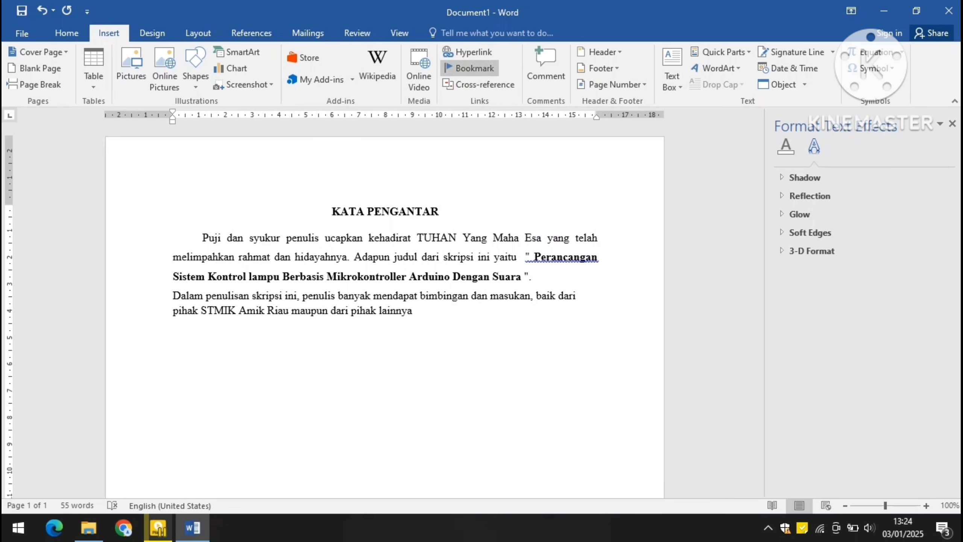
Step: Insert a hyperlink to galepro.zip from the Documents folder on the empty line below the preface text
left_click(470, 52)
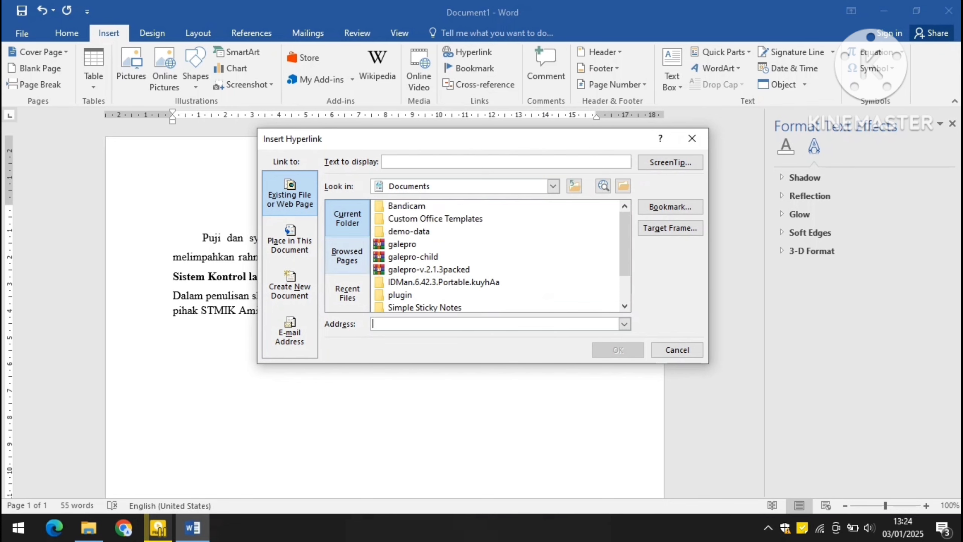
left_click(346, 256)
left_click(347, 218)
left_click(347, 293)
left_click(347, 219)
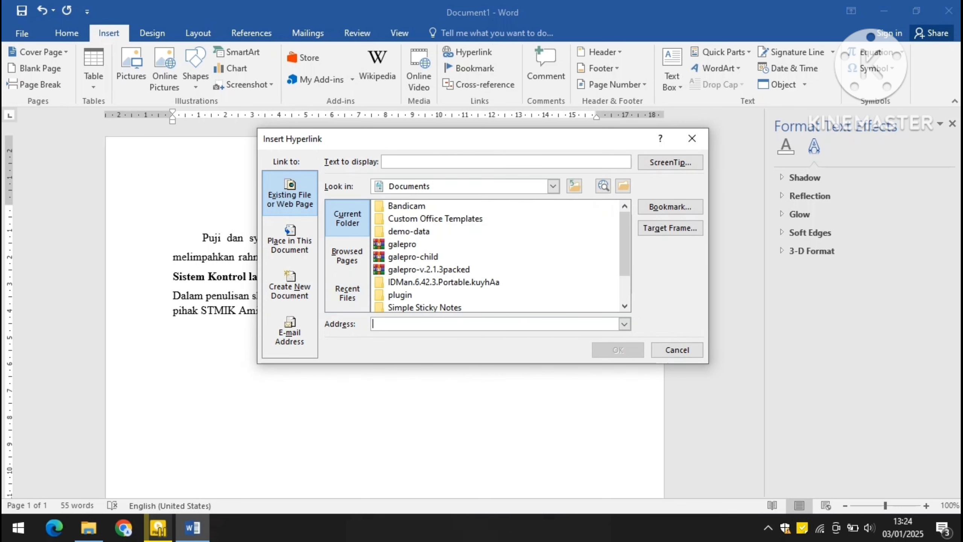
double_click(402, 244)
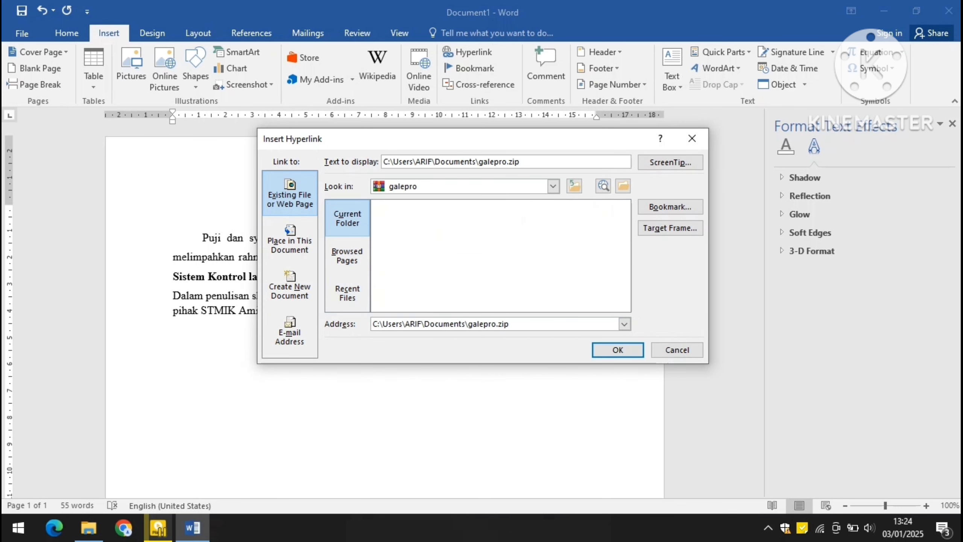
key("Return")
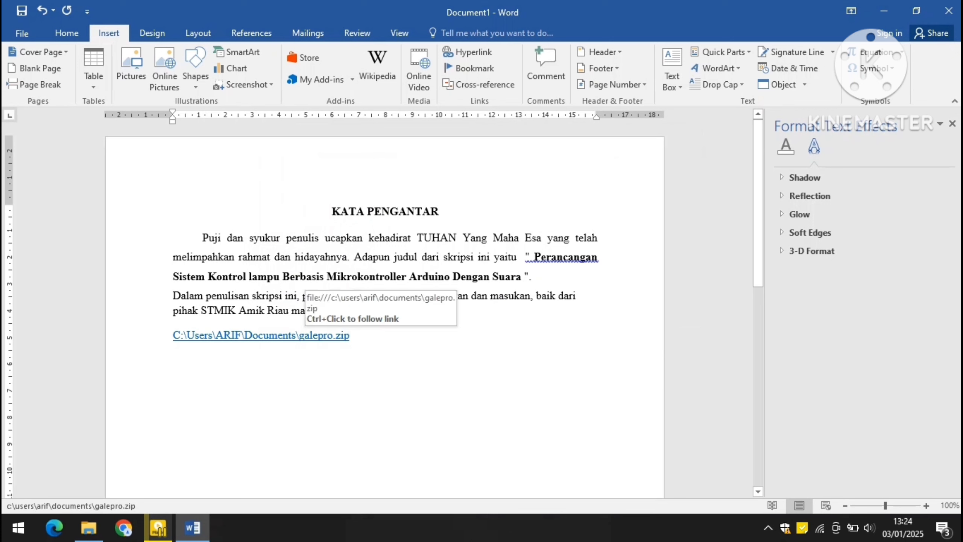
Step: Delete the galepro.zip hyperlink below the preface text
double_click(318, 335)
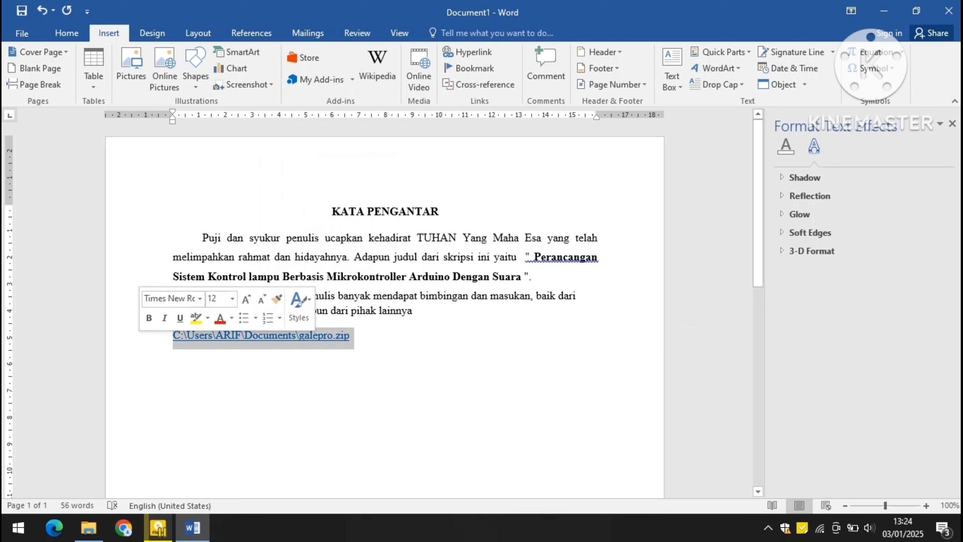
key("Delete")
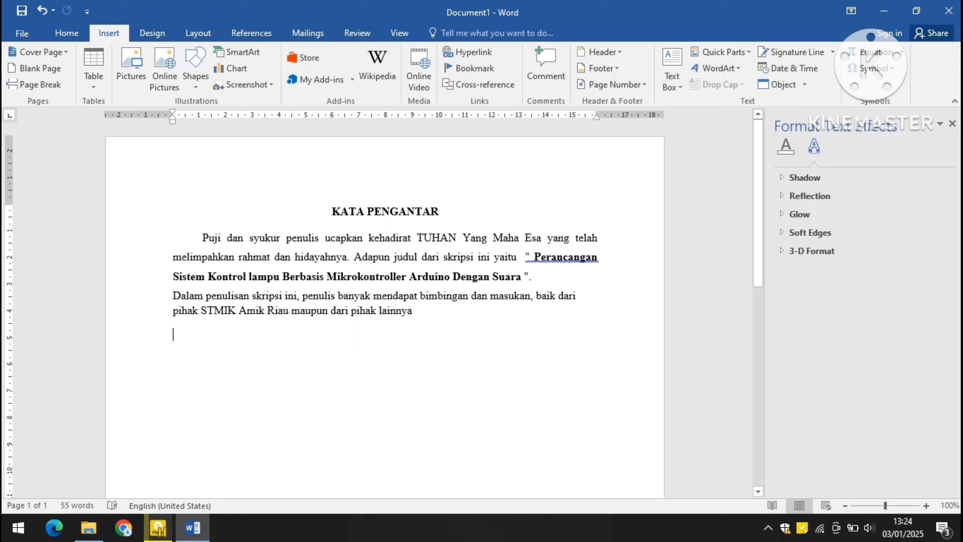
left_click(152, 212)
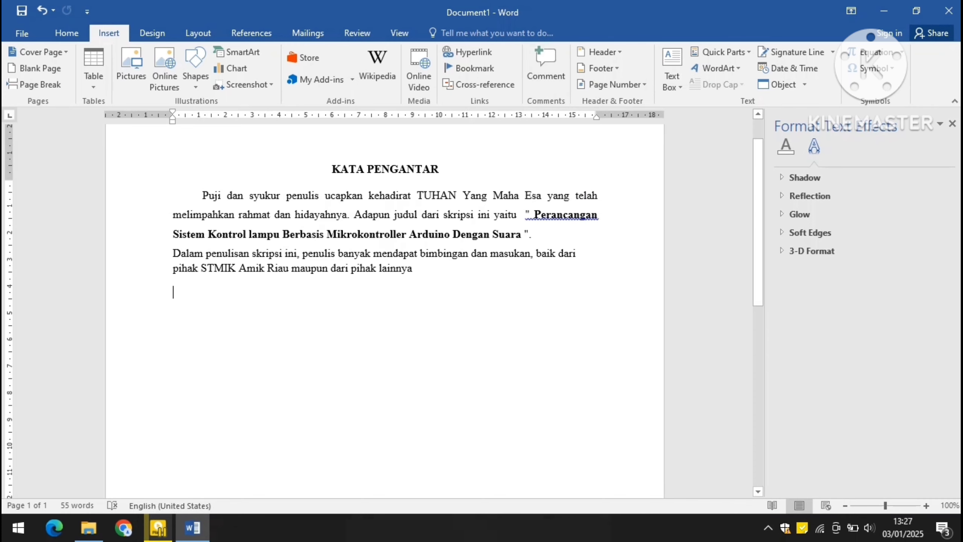
Step: Attach the comment "Ada kekurangan mikrontroller salah nama" to the preface's last word, "lainnya", and add blank replies to it
left_click(546, 65)
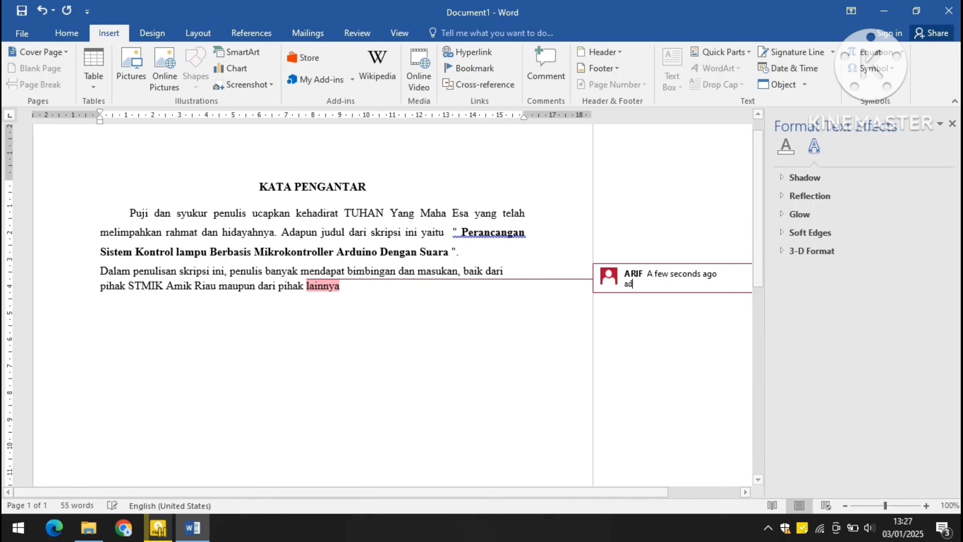
type("Ada kekurangan")
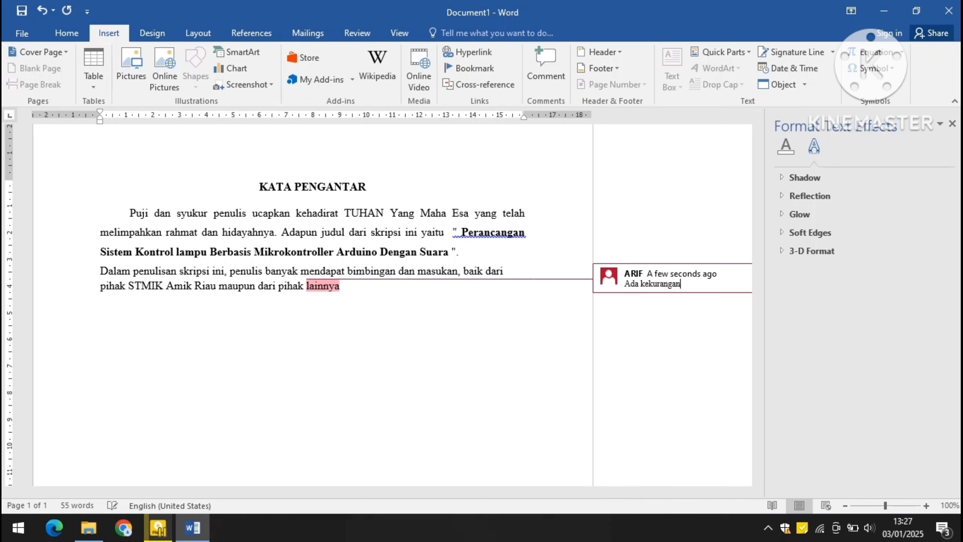
type(" mikrontroller salah nama")
key("Return")
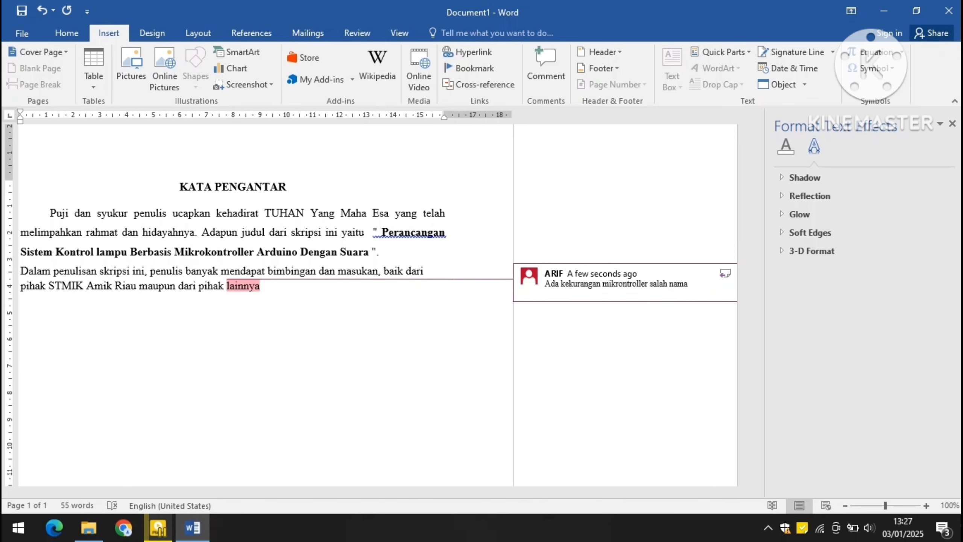
left_click(21, 309)
scroll(266, 309, "down", 2)
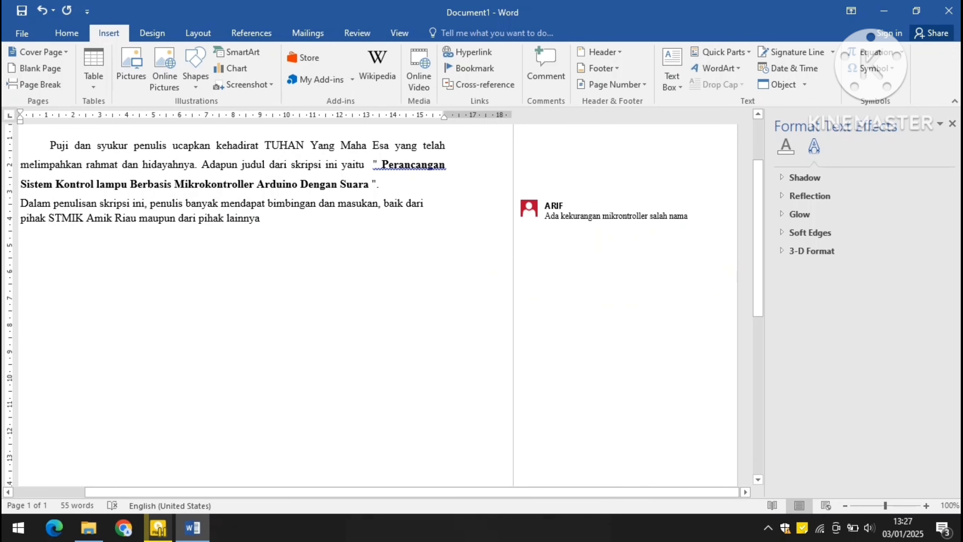
scroll(379, 266, "up", 2)
scroll(379, 266, "left", 3)
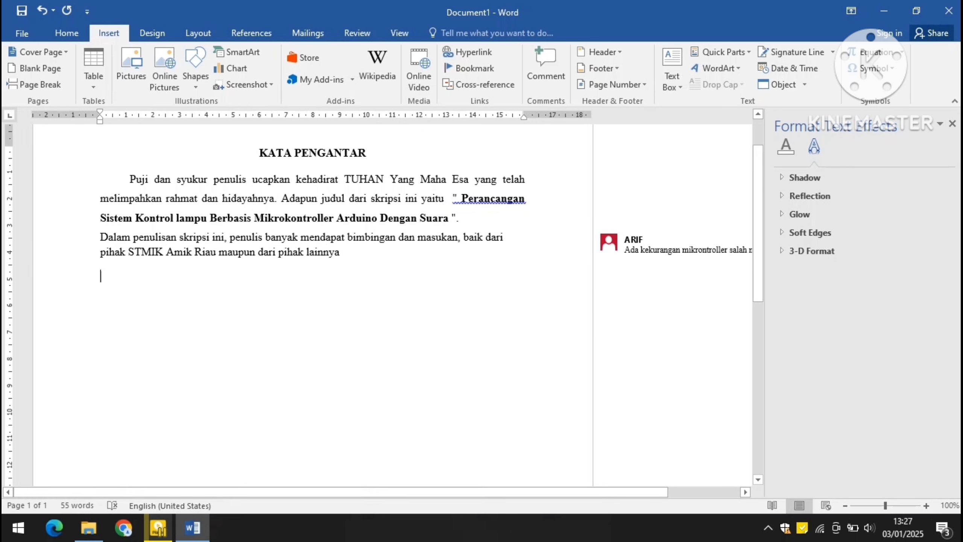
key("ctrl+alt+m")
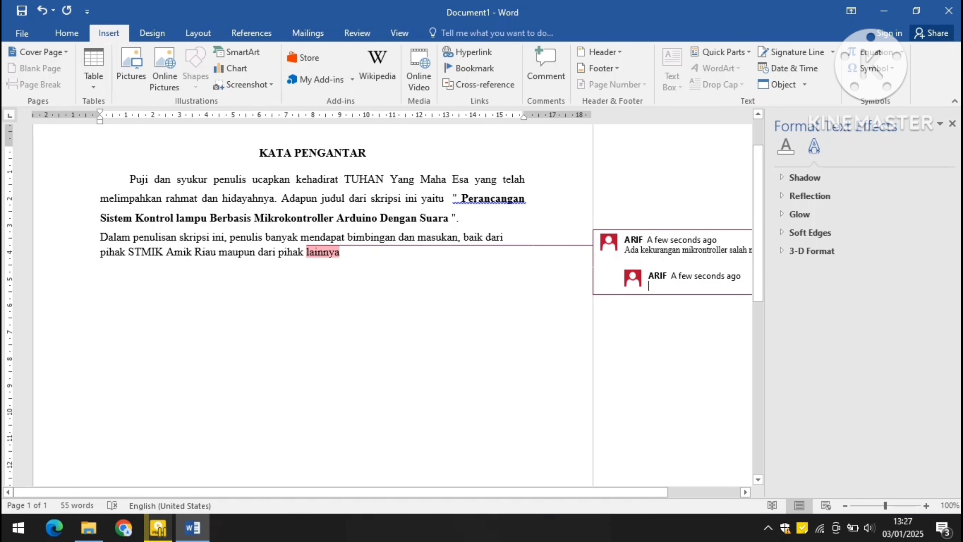
left_click(546, 65)
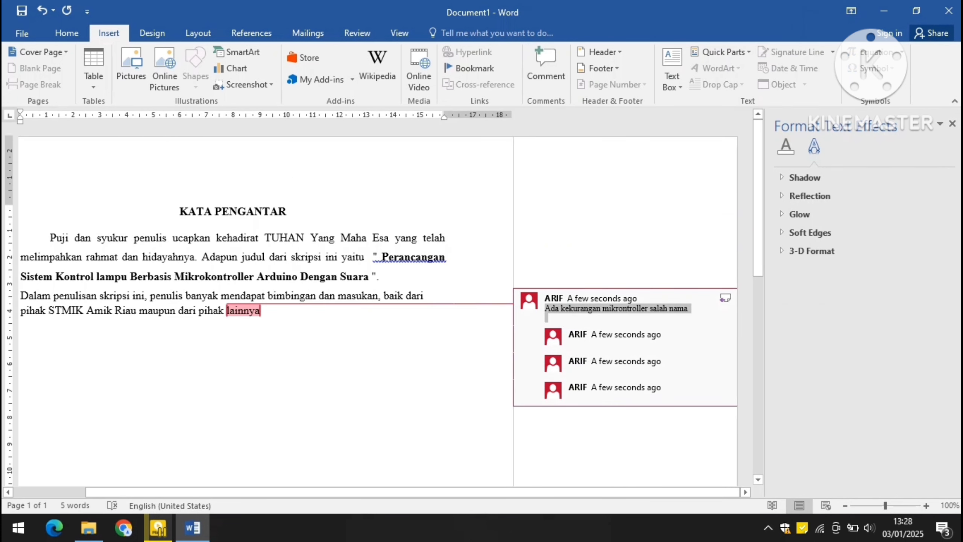
Step: Delete the comment on "lainnya" together with its replies, and close the Format Text Effects pane
right_click(664, 304)
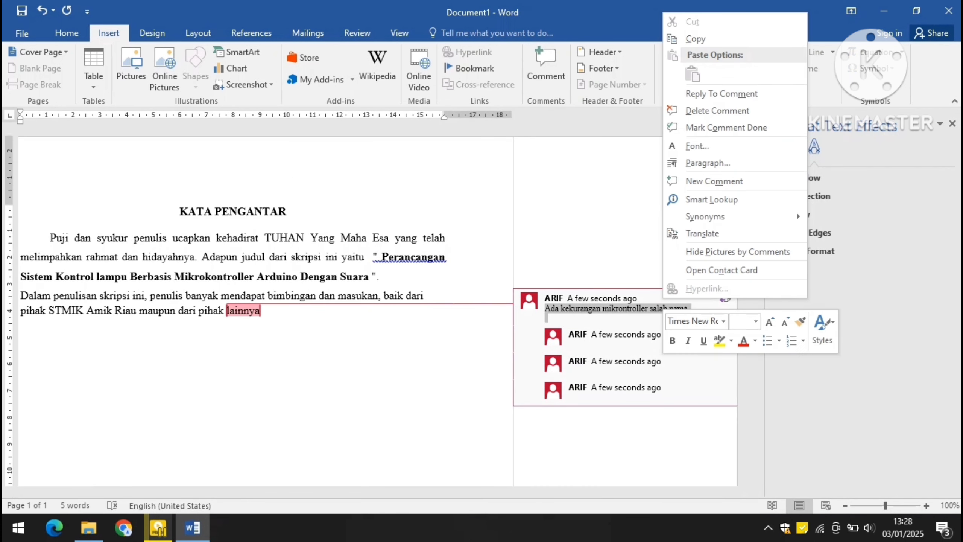
key("Return")
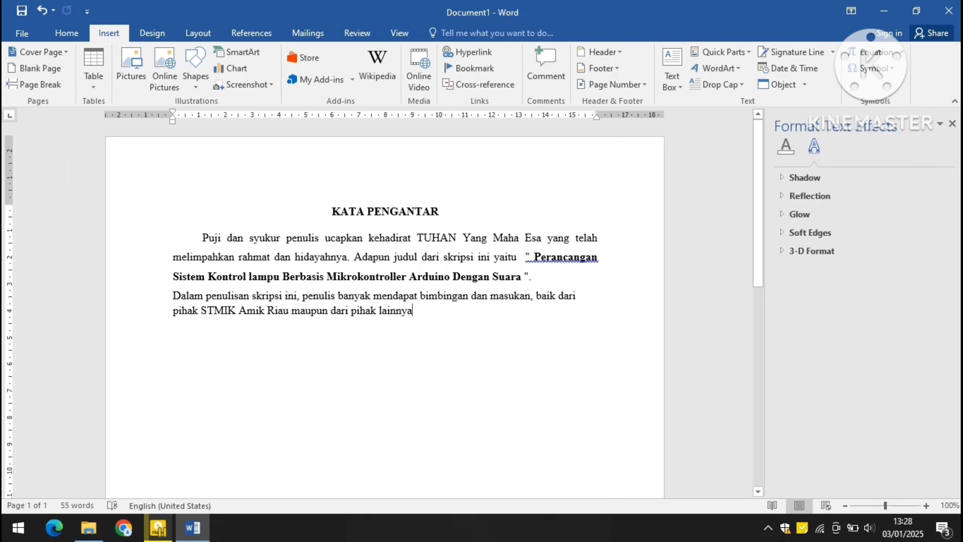
left_click(952, 124)
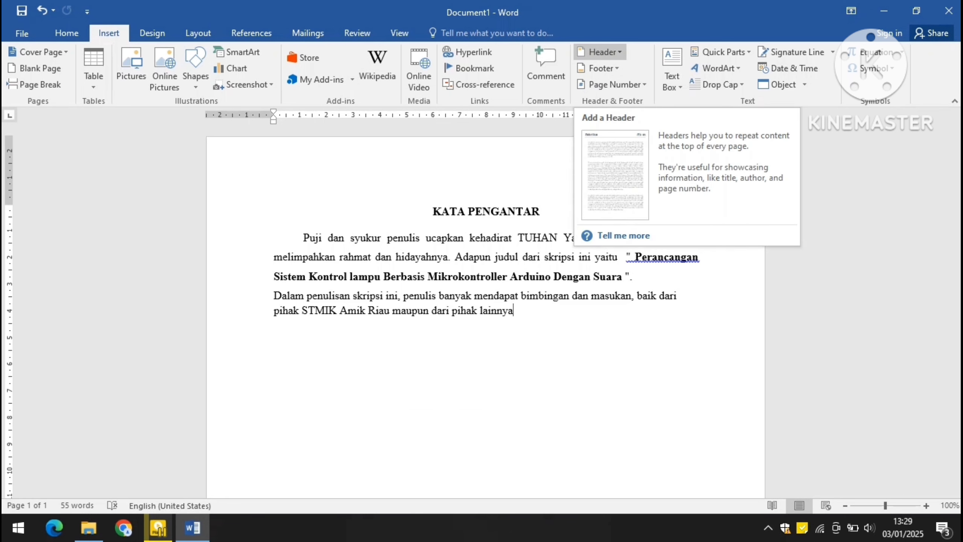
Step: Insert the Blank built-in header with the text 1 and return to the document body
left_click(600, 51)
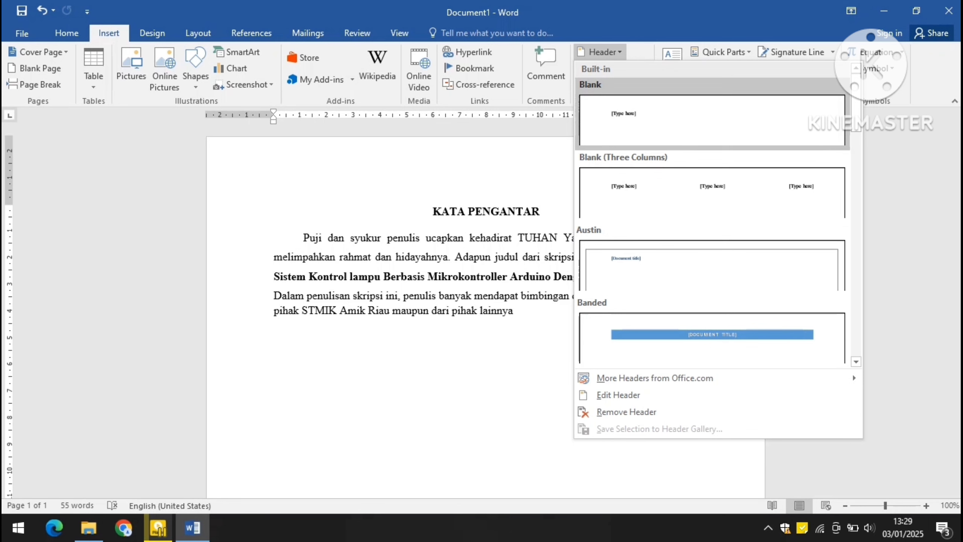
left_click(712, 120)
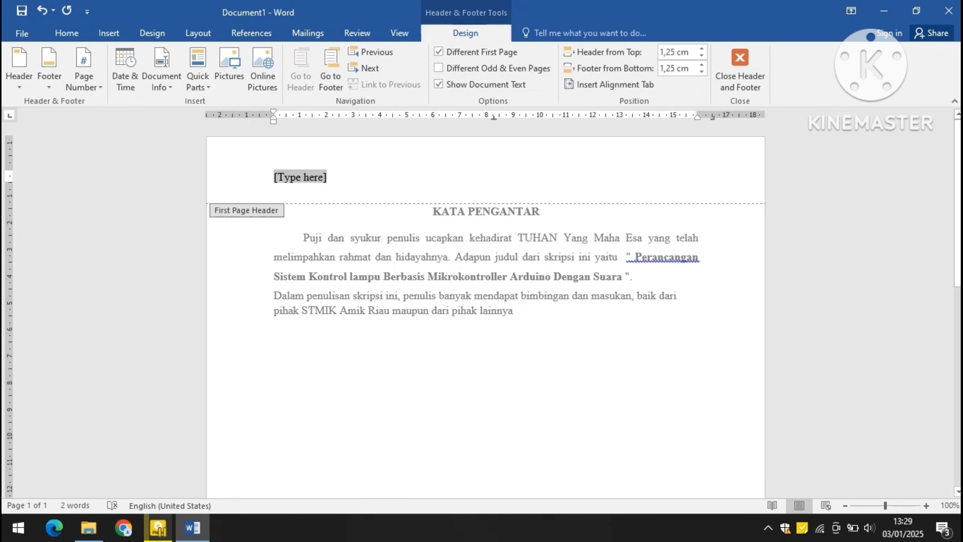
type("apa")
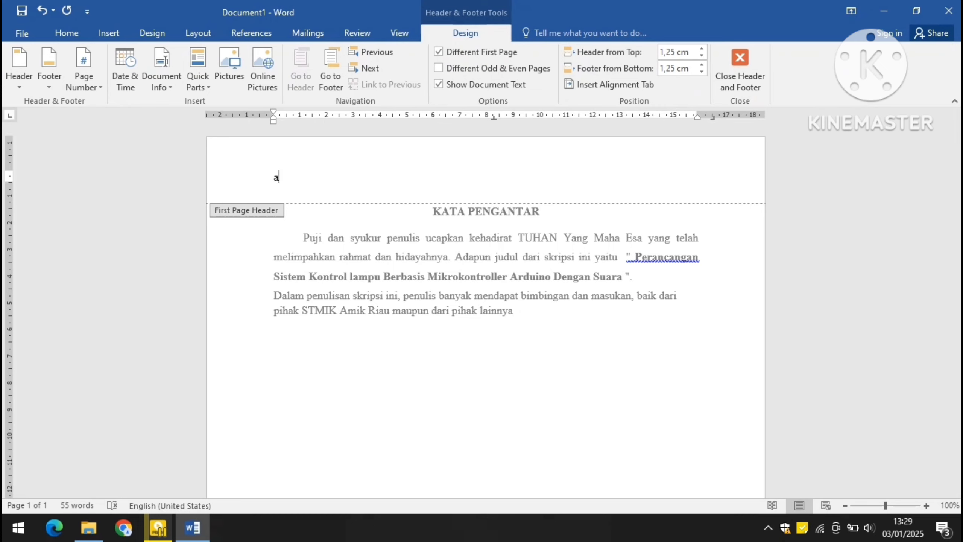
key("BackSpace")
key("BackSpace")
key("BackSpace")
type("1")
key("Return")
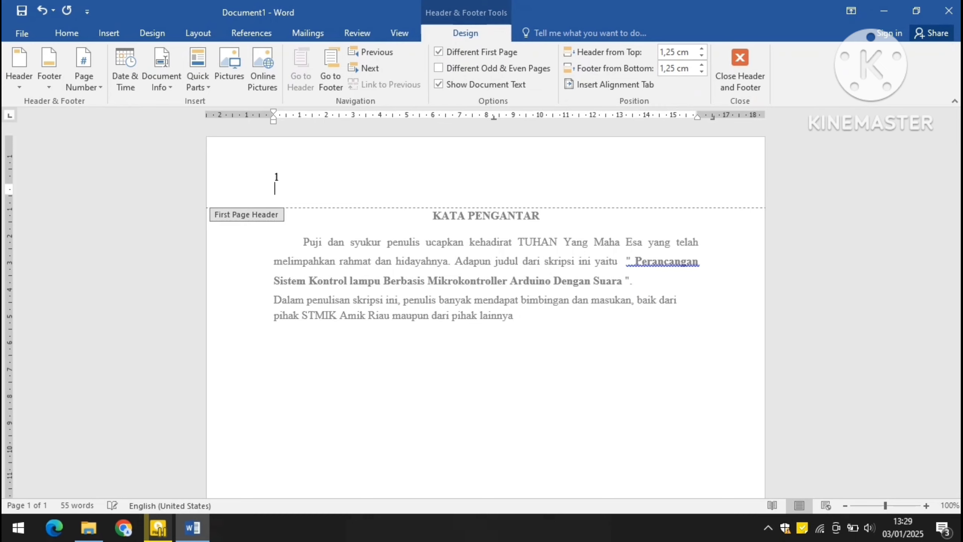
key("BackSpace")
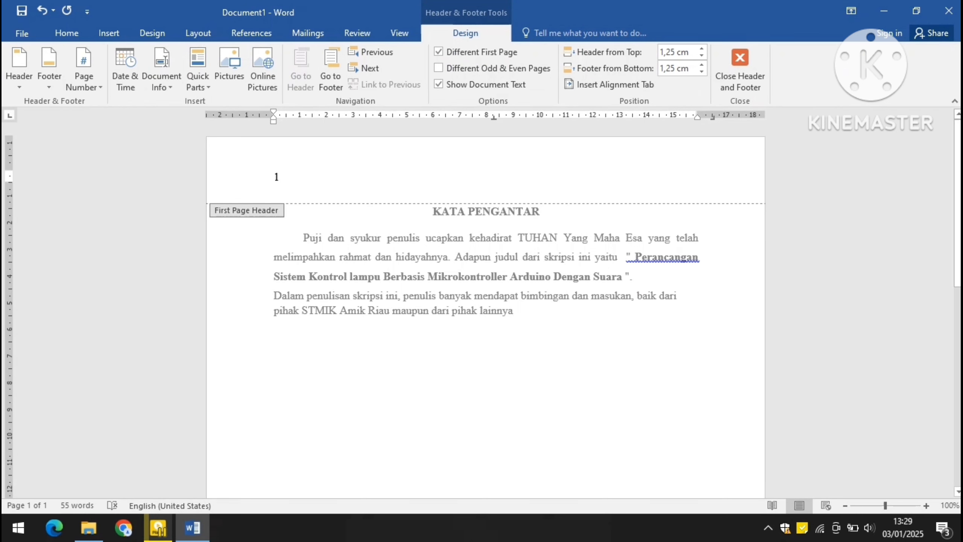
double_click(375, 276)
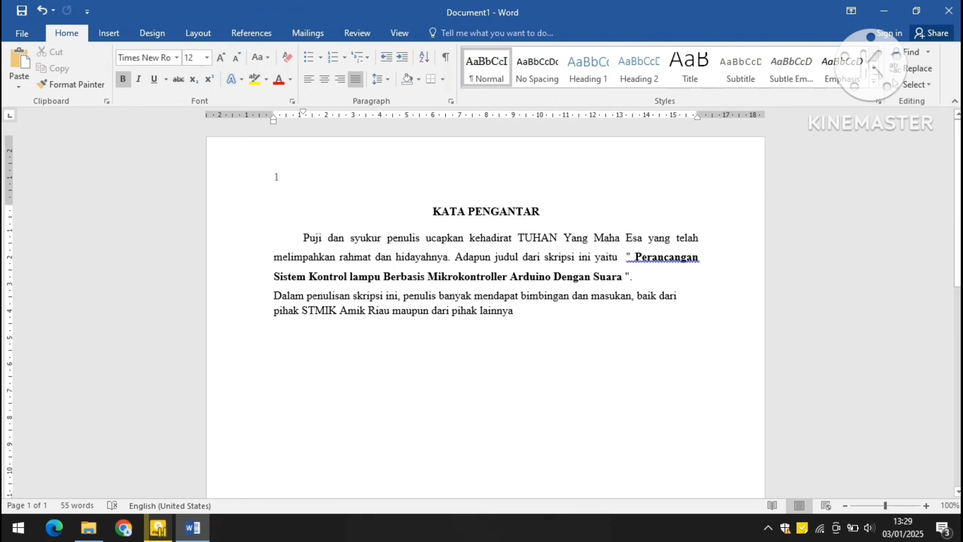
Step: Delete the 1 from the first page header and close the header
double_click(275, 177)
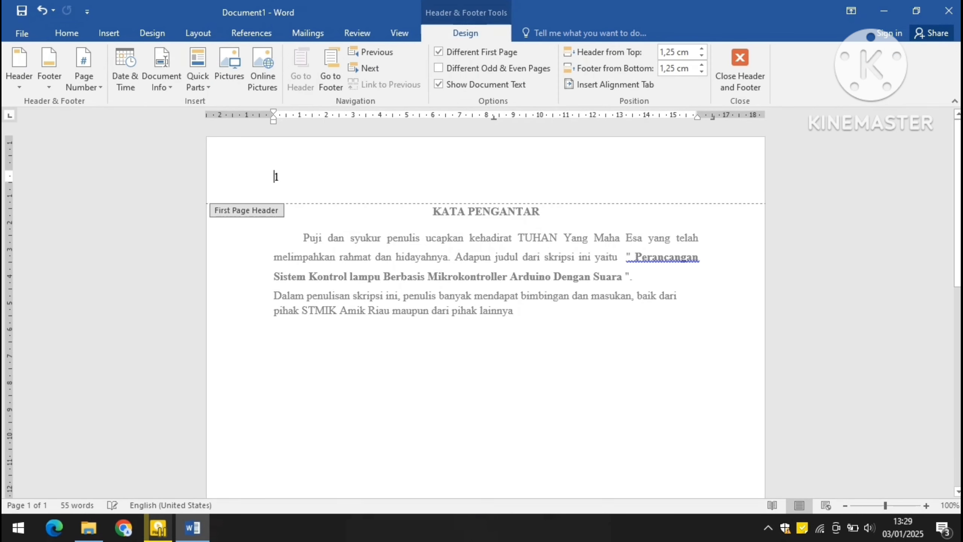
key("Escape")
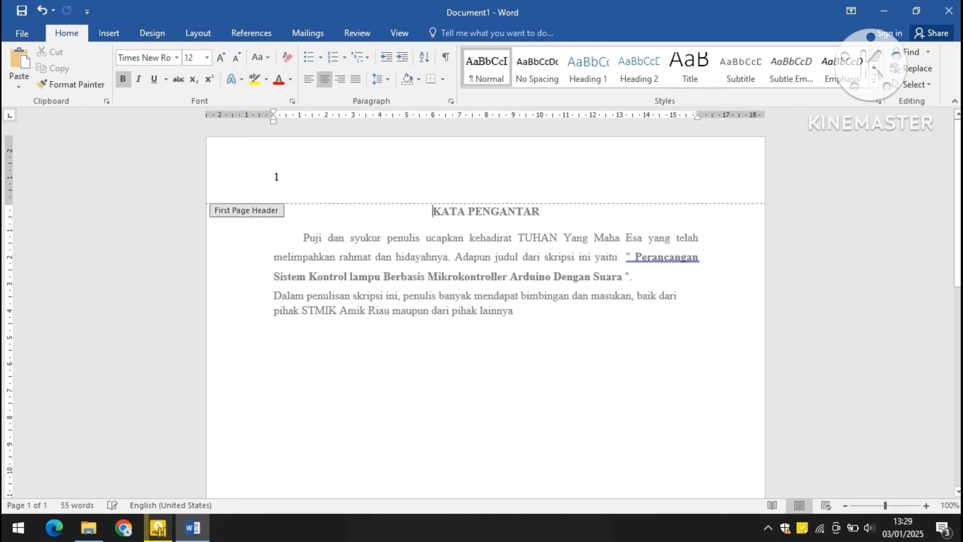
left_click(280, 177)
key("BackSpace")
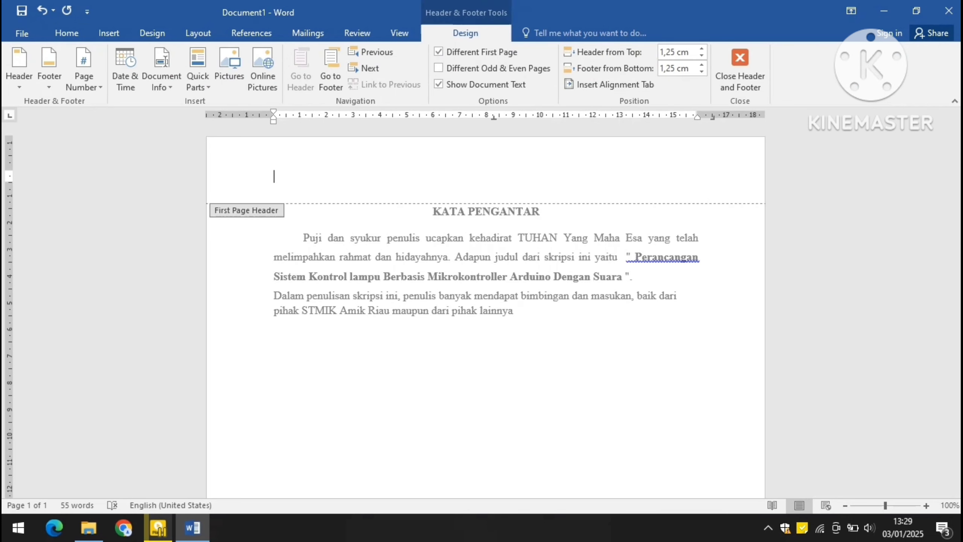
left_click(739, 69)
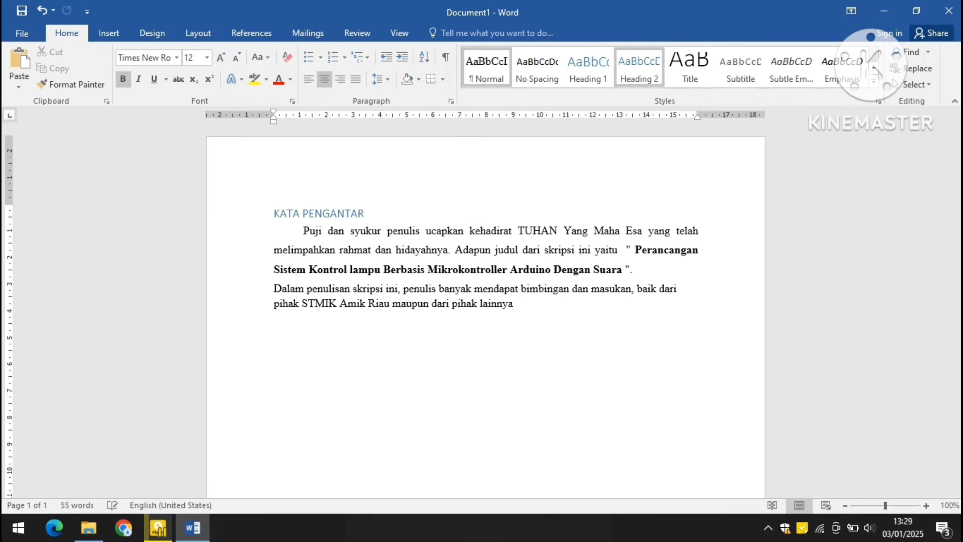
Step: Insert the Banded built-in footer, replace its page number with 1, and return to the document body
left_click(109, 33)
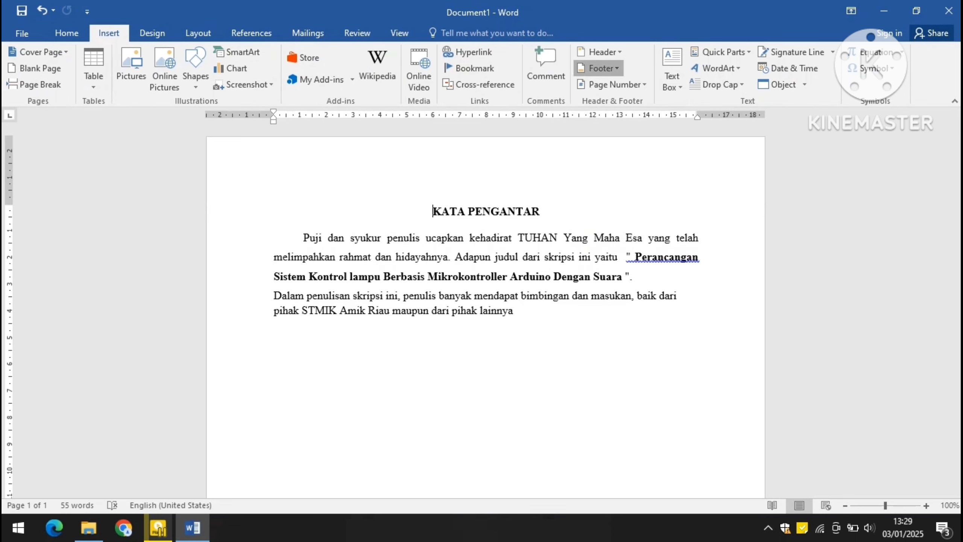
left_click(598, 68)
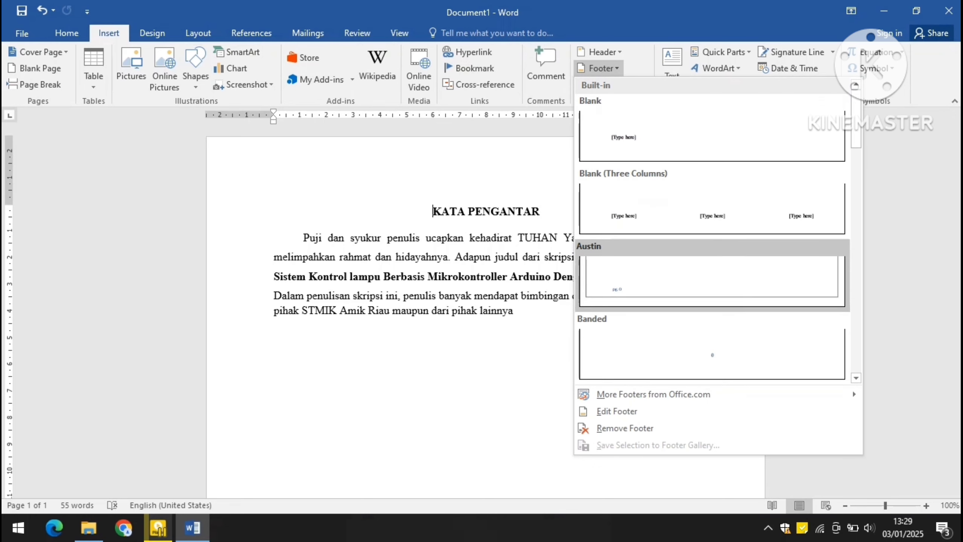
left_click(712, 354)
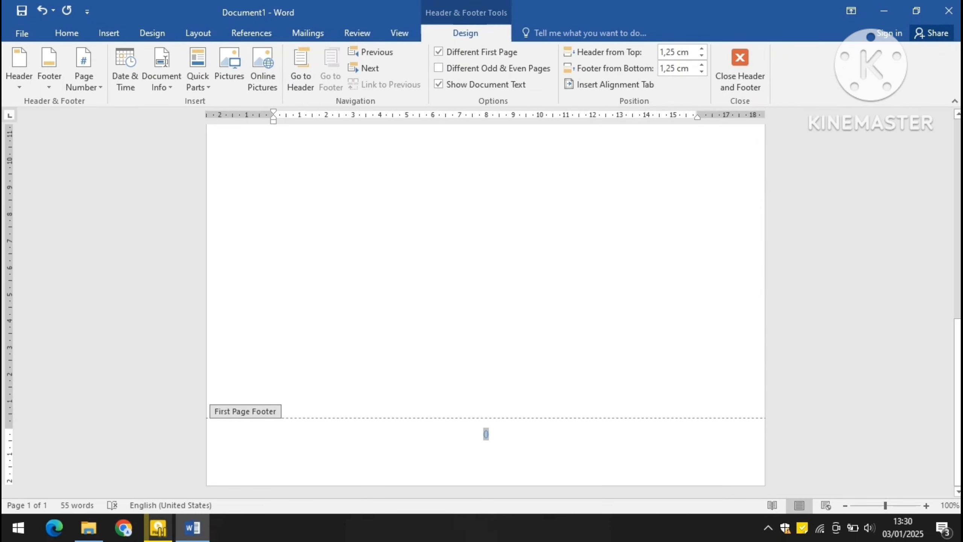
type("1")
key("Return")
key("ctrl+l")
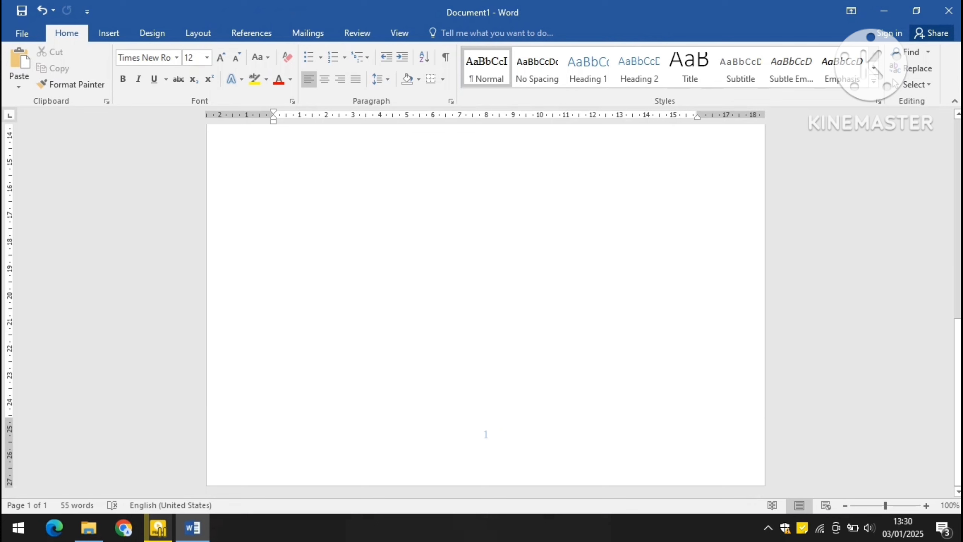
Step: Delete the 1 from the first page footer and return to the document body
double_click(485, 435)
key("BackSpace")
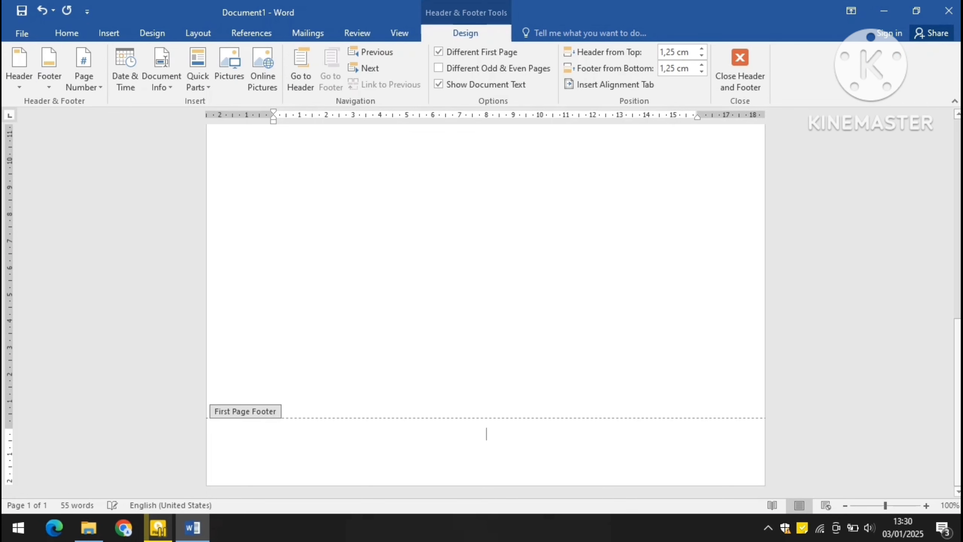
key("Escape")
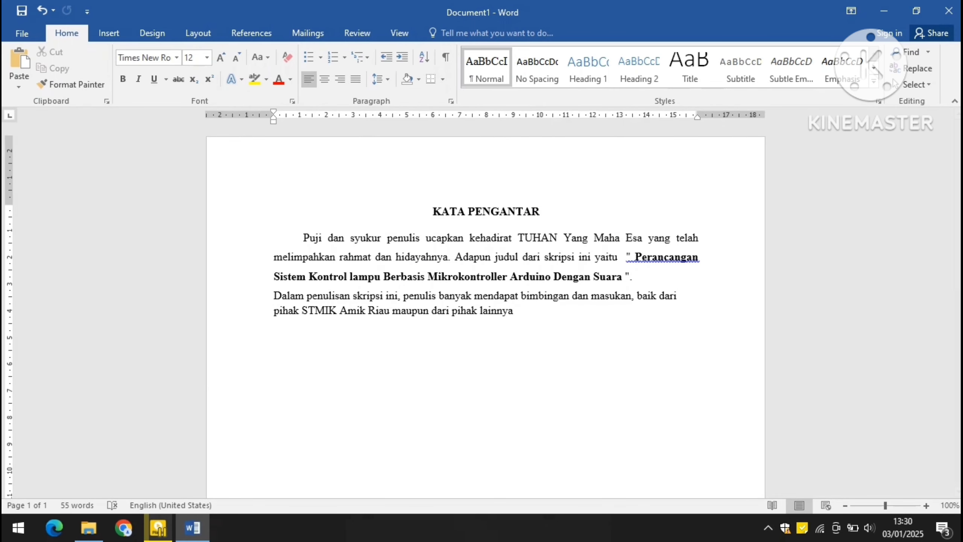
Step: Insert a Plain Number 3 page number at the top of the page and close the header
left_click(109, 33)
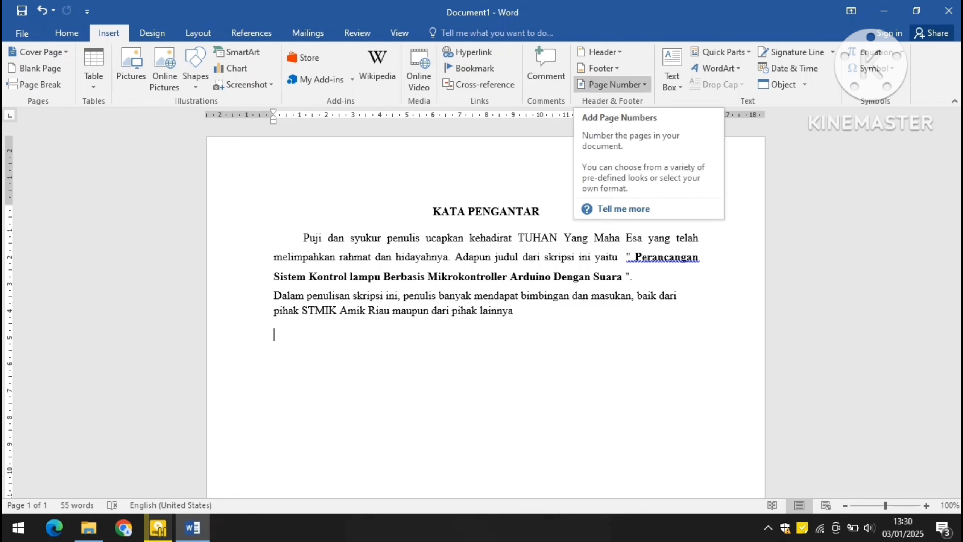
left_click(613, 85)
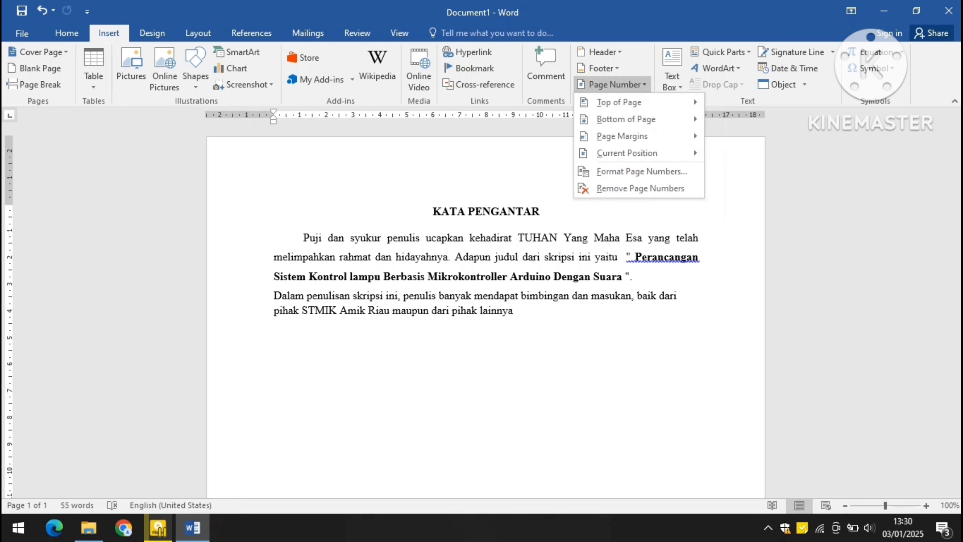
mouse_move(625, 102)
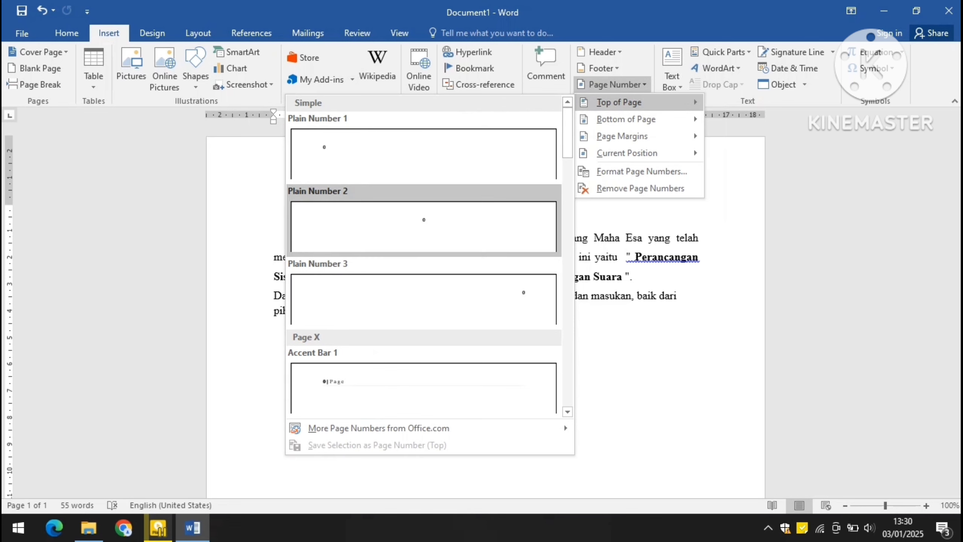
left_click(424, 300)
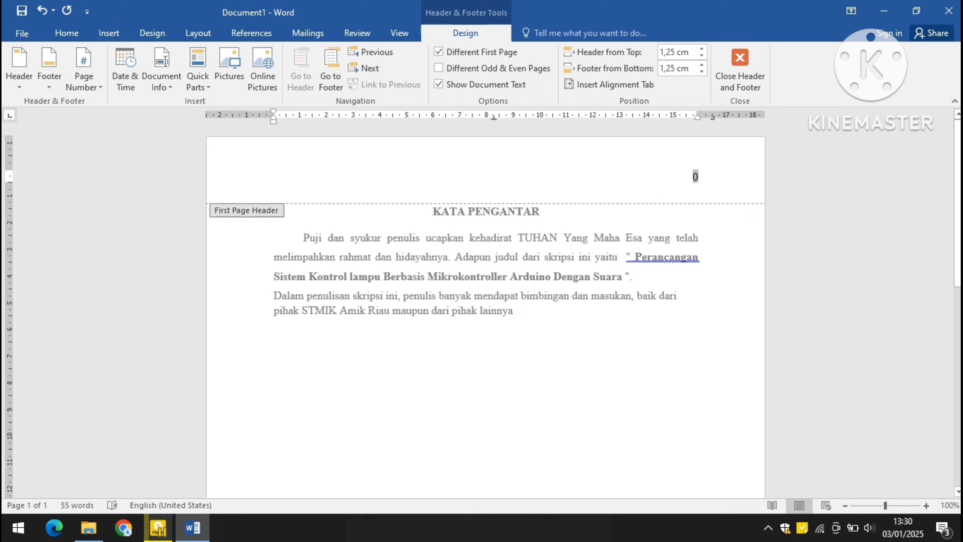
left_click(740, 69)
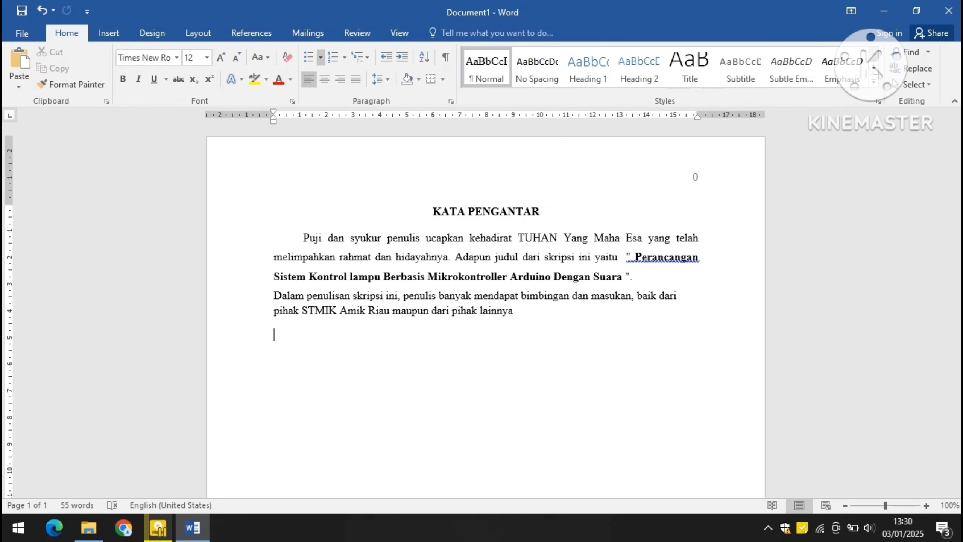
Step: Try the i, ii, iii number format in the page number format settings and cancel without applying it
left_click(434, 211)
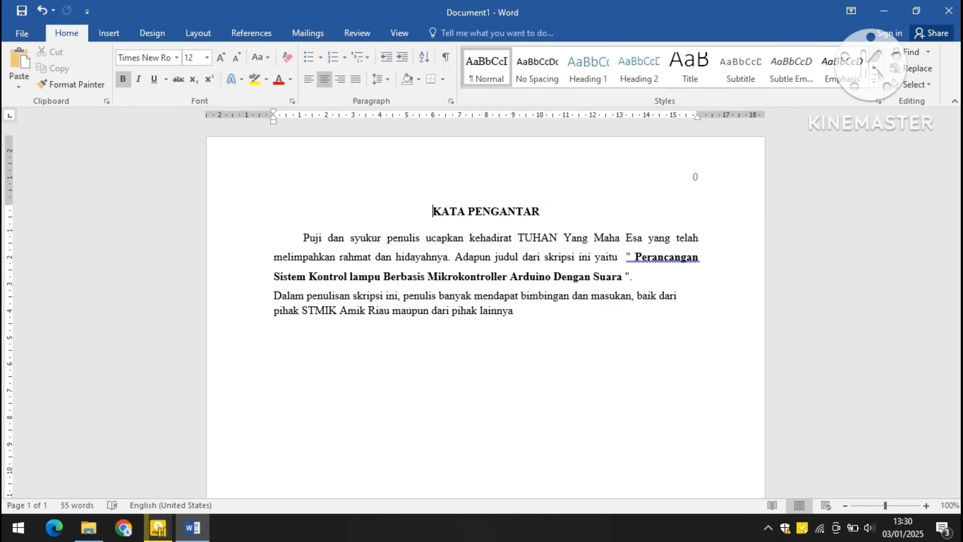
left_click(109, 33)
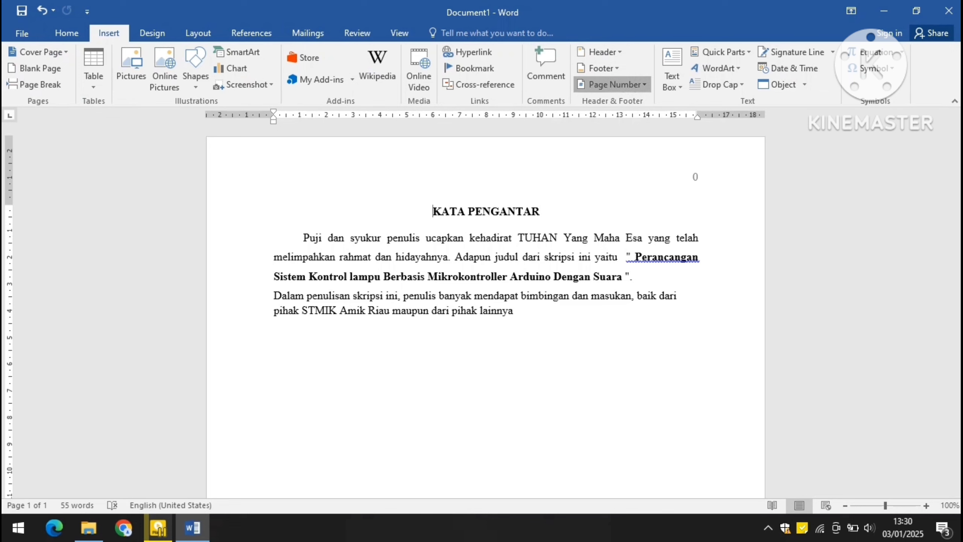
left_click(612, 84)
mouse_move(626, 135)
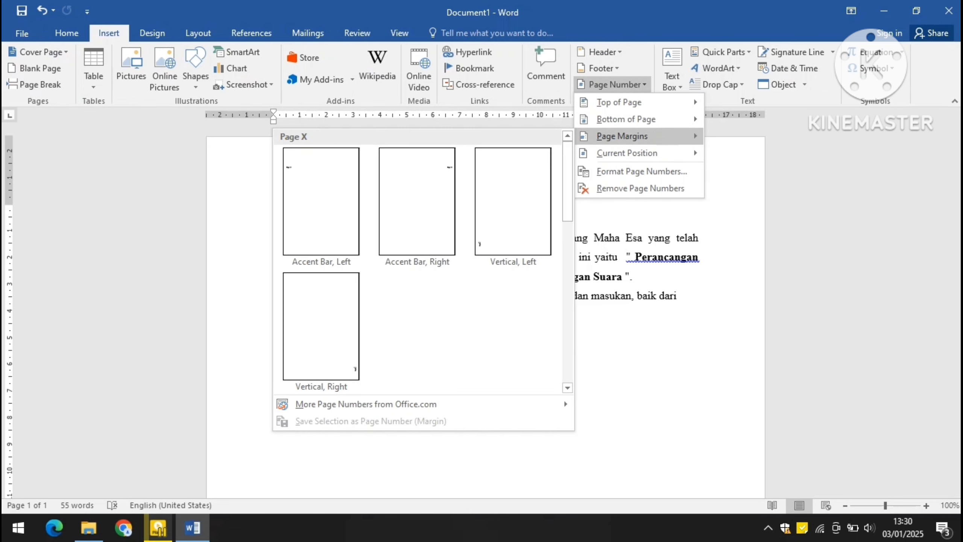
mouse_move(626, 119)
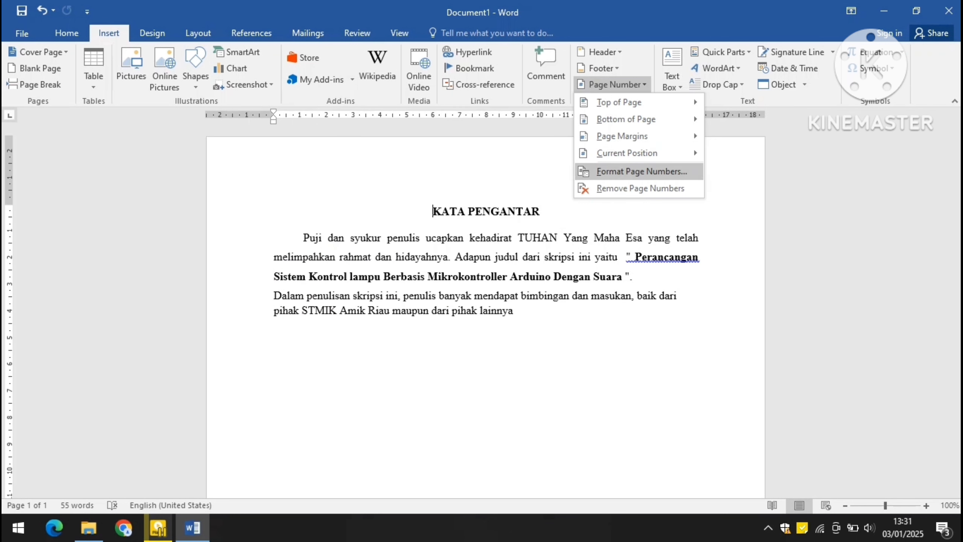
left_click(642, 171)
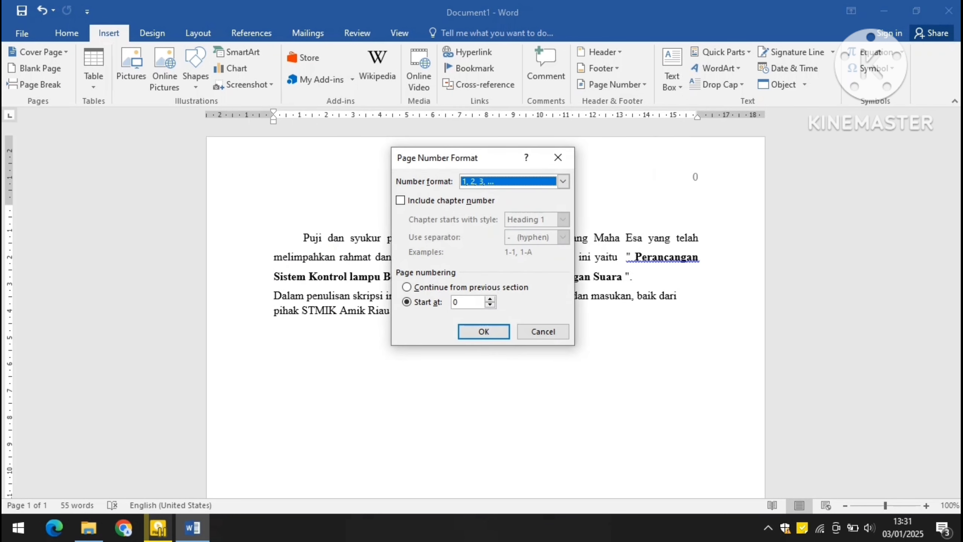
left_click(563, 181)
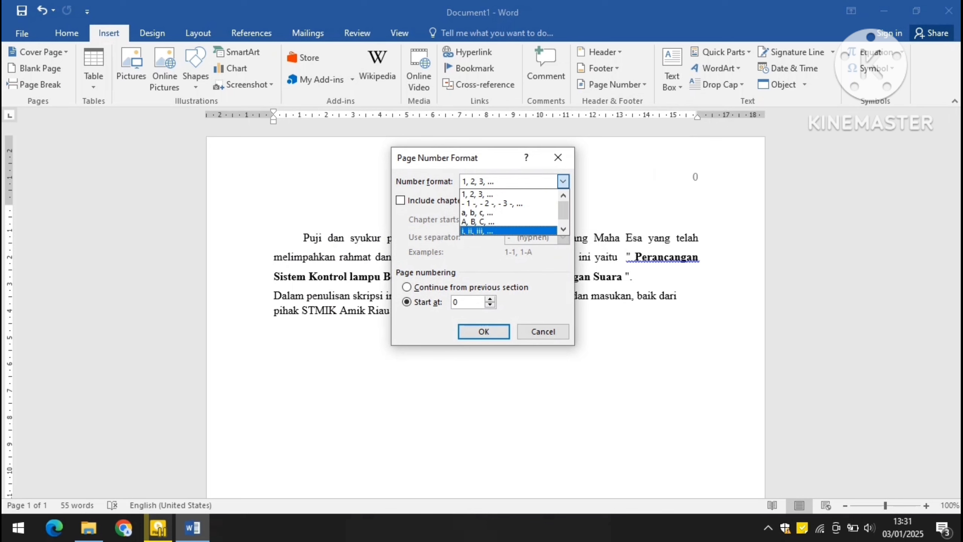
left_click(508, 231)
left_click(488, 303)
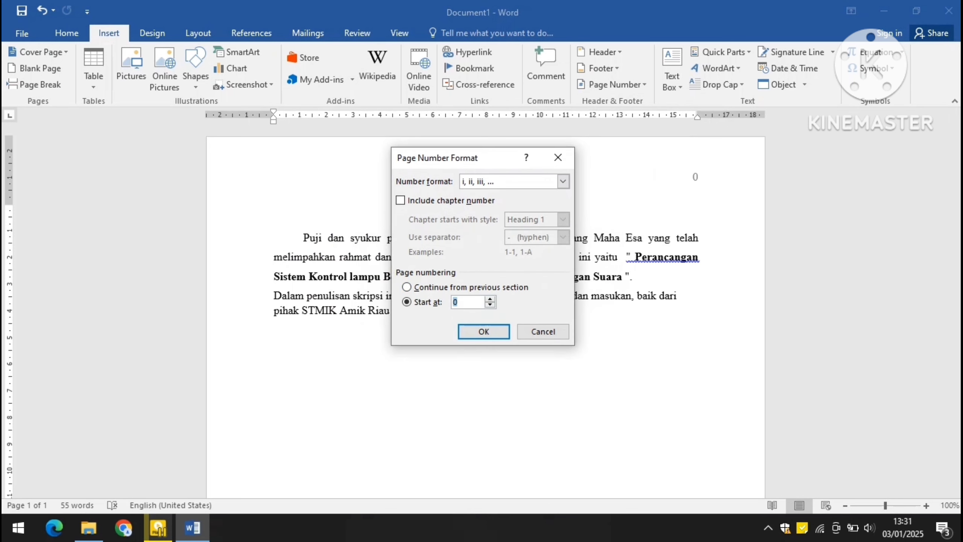
left_click(543, 331)
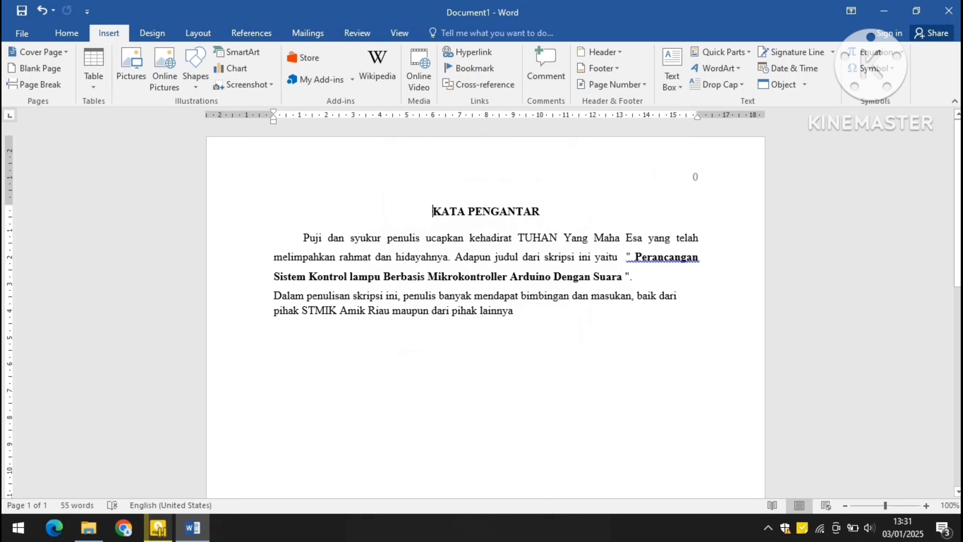
Step: Delete the page number from the first page header and return to the KATA PENGANTAR heading
double_click(694, 177)
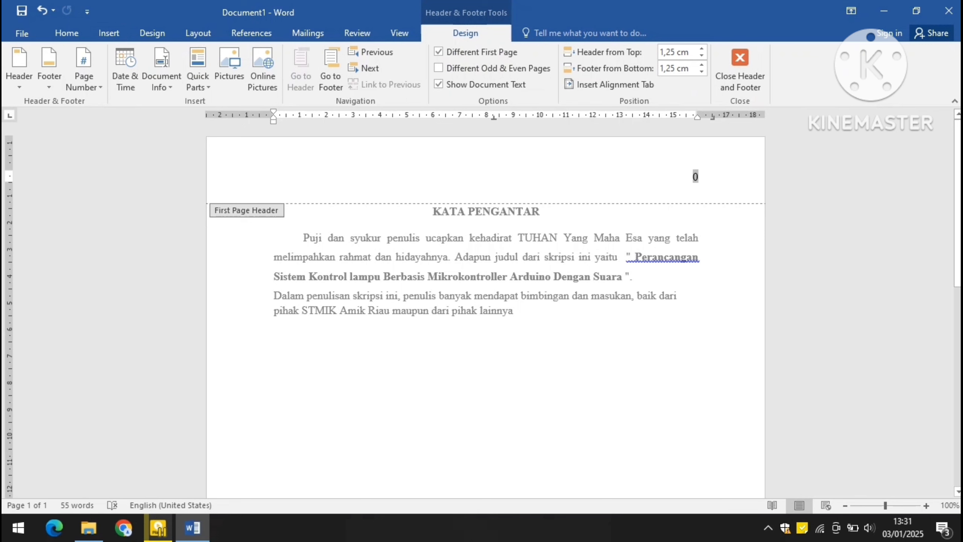
double_click(540, 211)
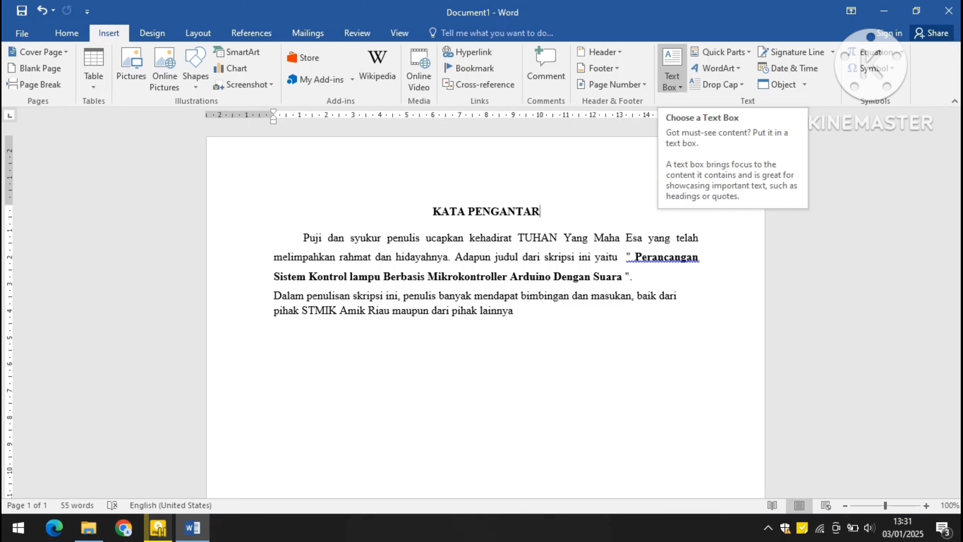
Step: Draw a rectangle about 3.65 cm high and 10.16 cm wide below the last paragraph
left_click(274, 356)
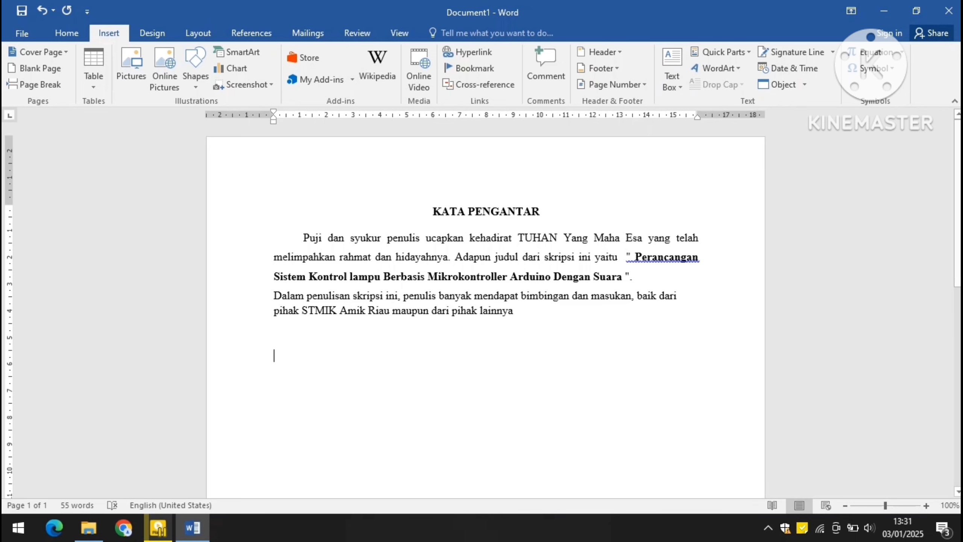
left_click(195, 67)
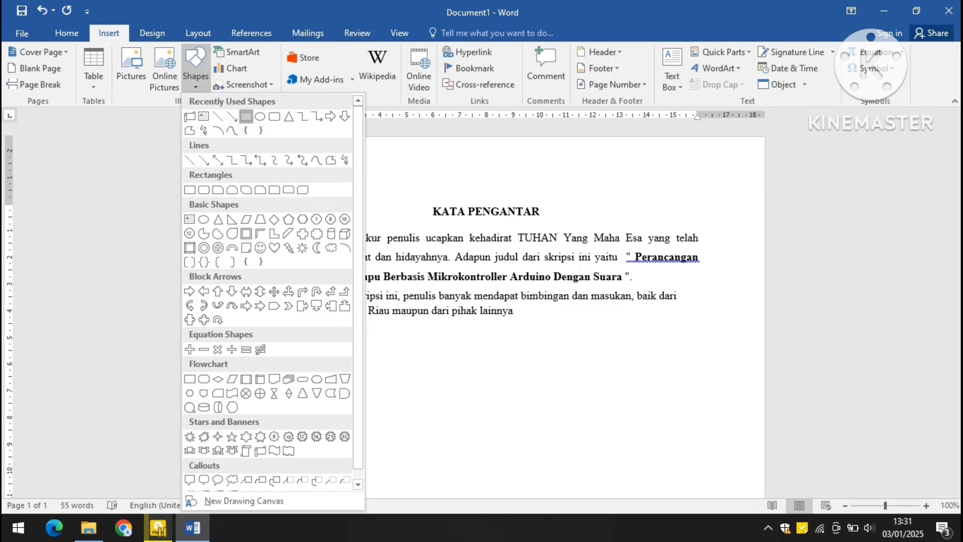
left_click(246, 116)
left_click_drag(299, 340, 572, 439)
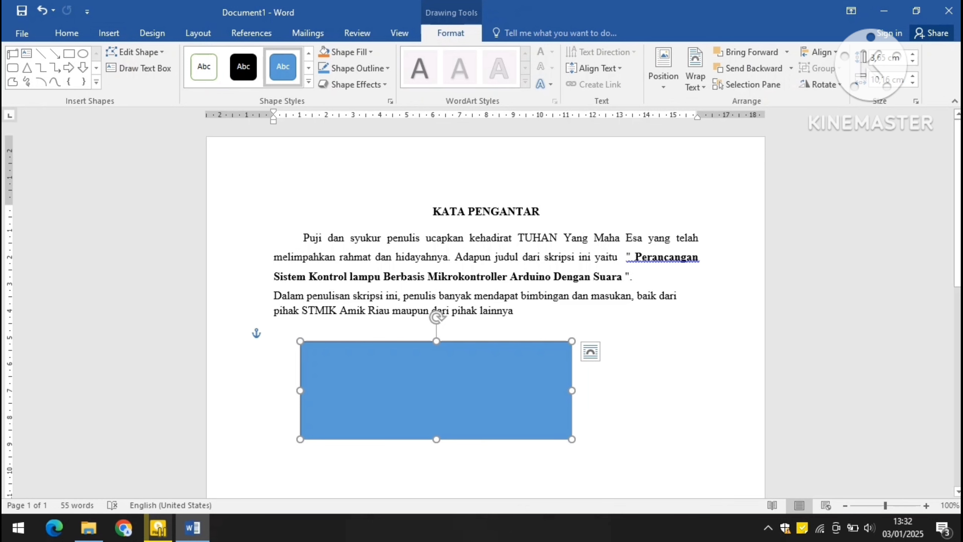
Step: Insert a Simple Text Box, replace its text with "dsfgththhyt", and place it inside the upper part of the blue rectangle
left_click(109, 33)
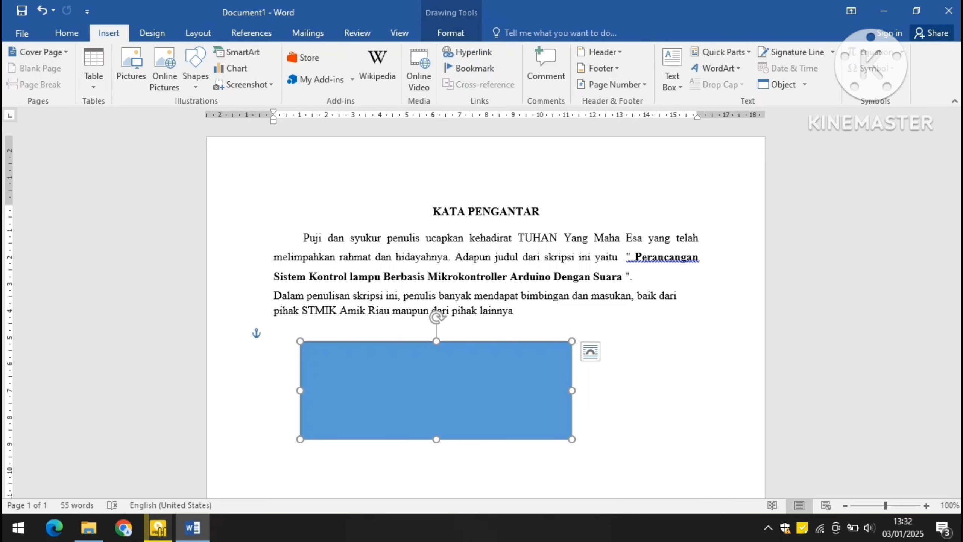
left_click(672, 80)
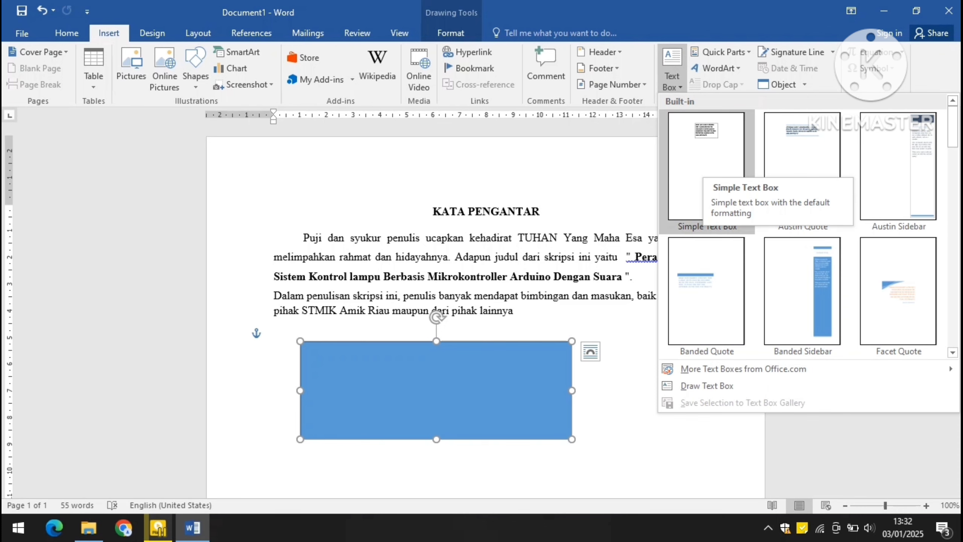
left_click(706, 167)
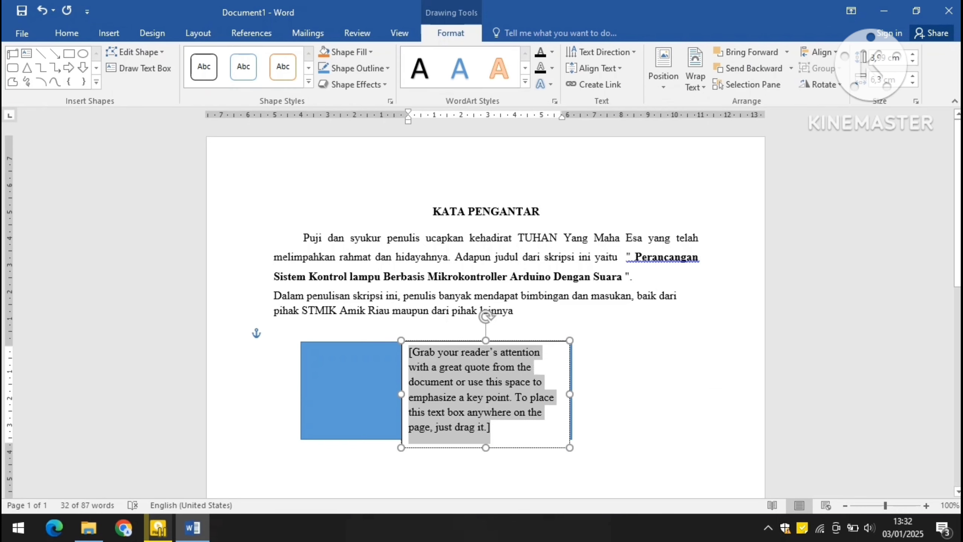
left_click_drag(444, 340, 396, 342)
left_click(436, 396)
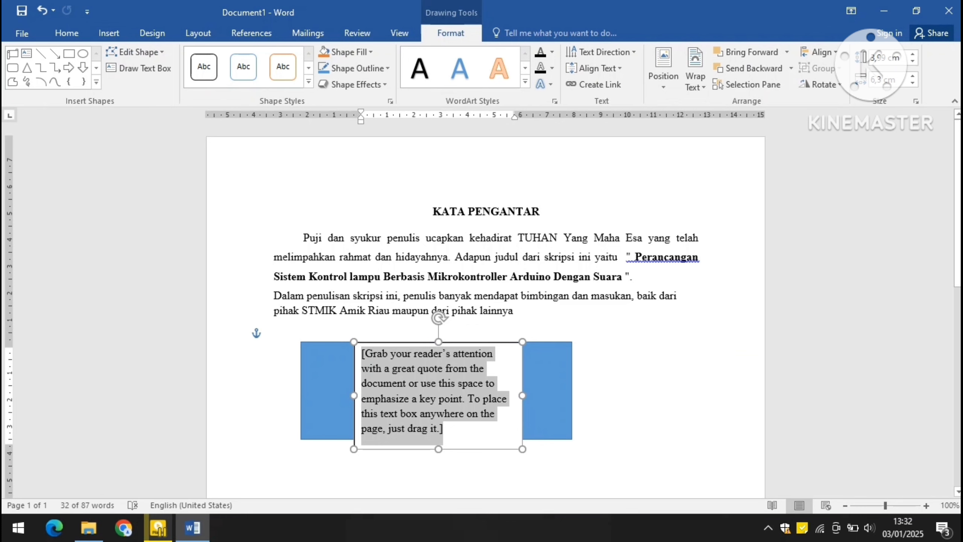
type("dsfgththhyt")
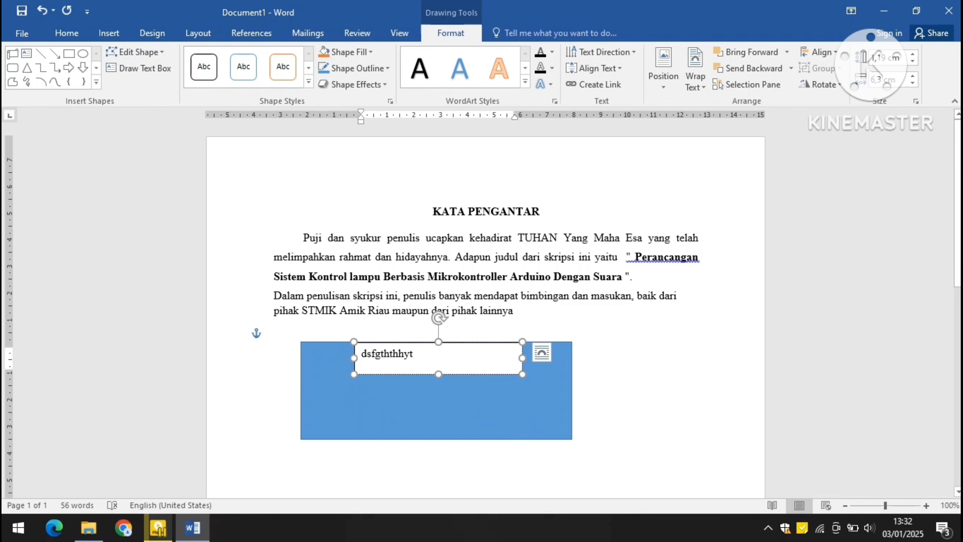
left_click_drag(396, 342, 368, 362)
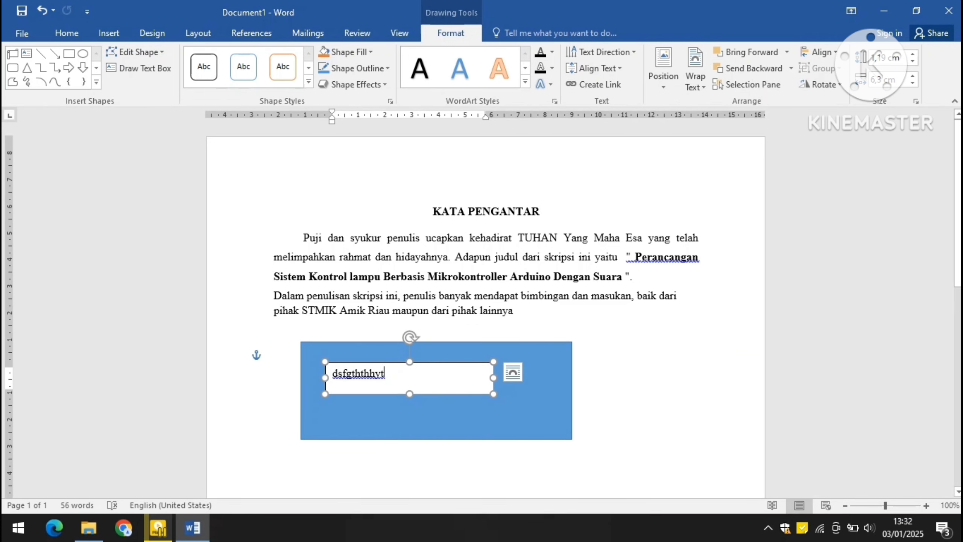
Step: Set the text box over the rectangle to No Fill and No Outline
left_click(436, 417)
left_click(424, 379)
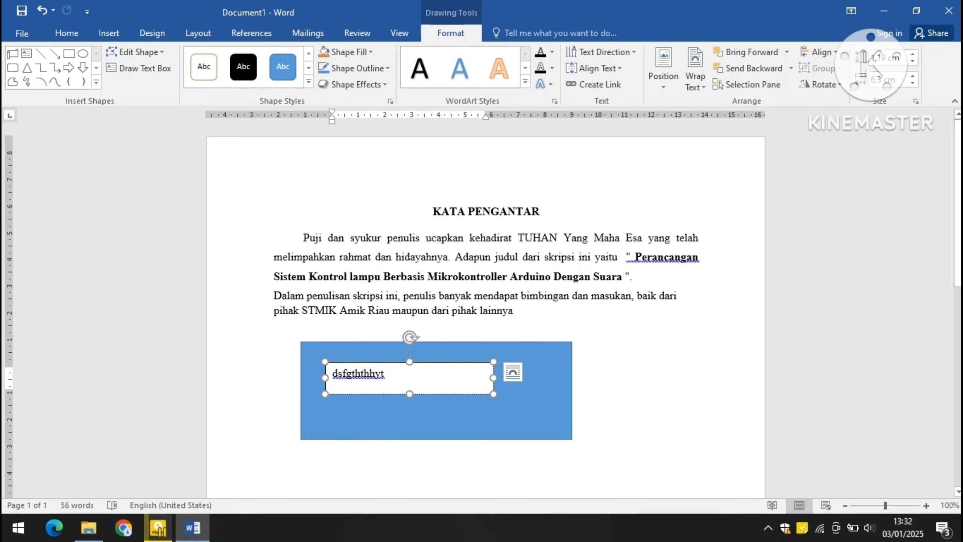
key("Escape")
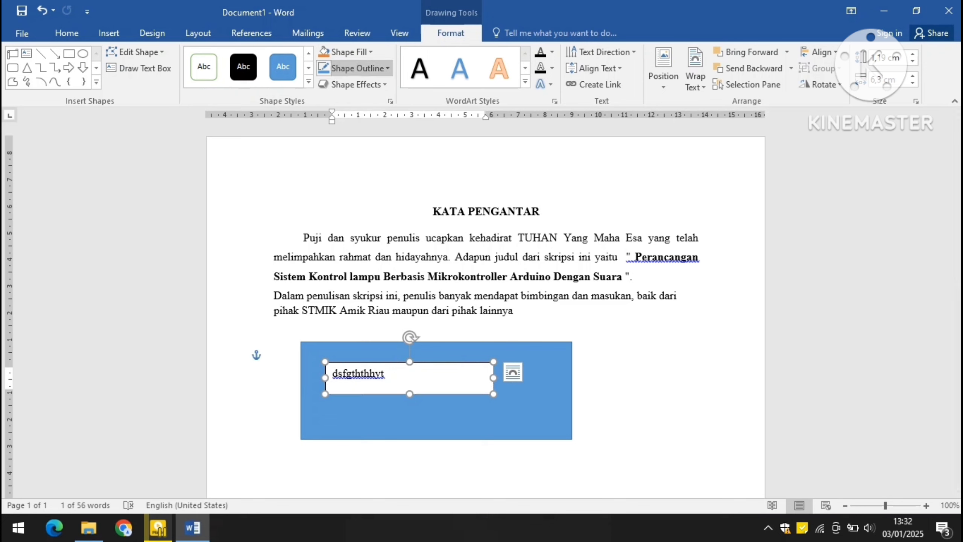
left_click(349, 52)
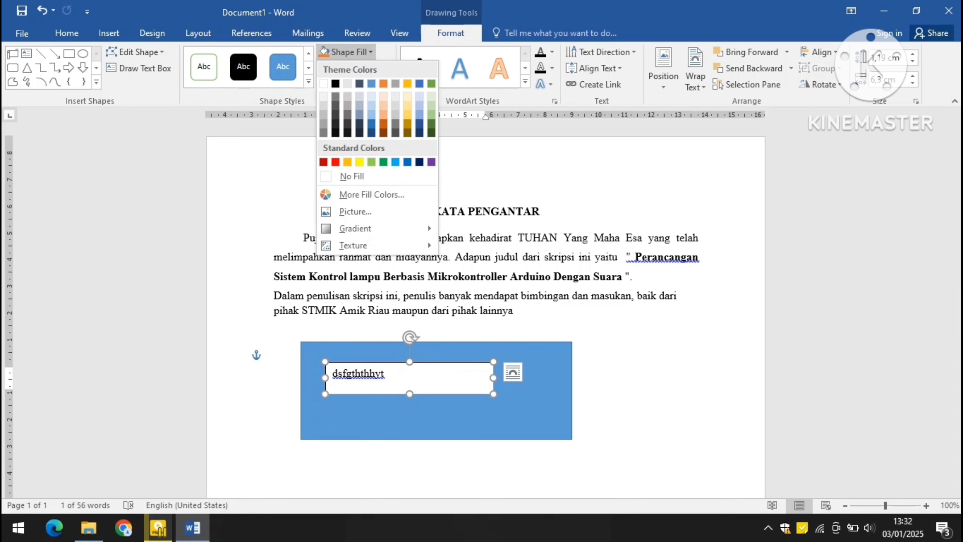
left_click(352, 176)
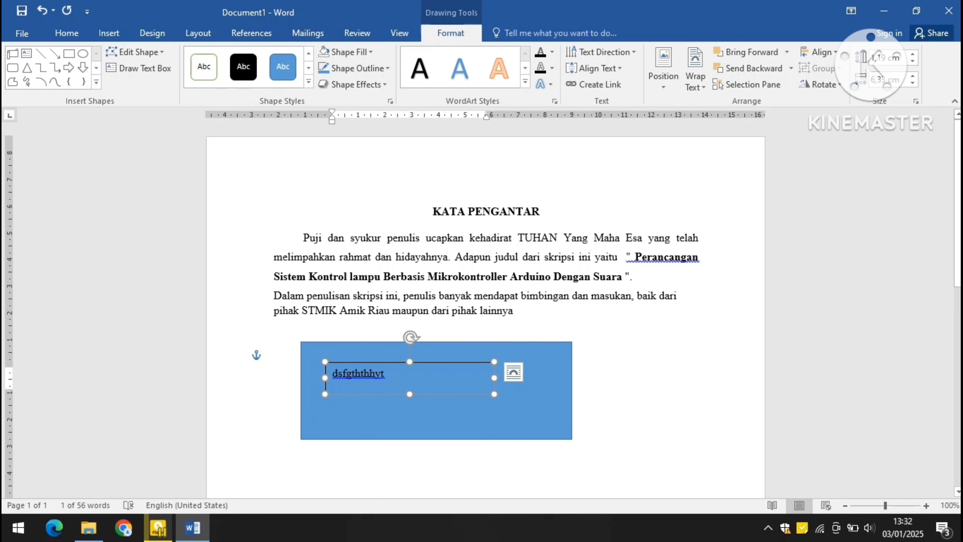
left_click(355, 68)
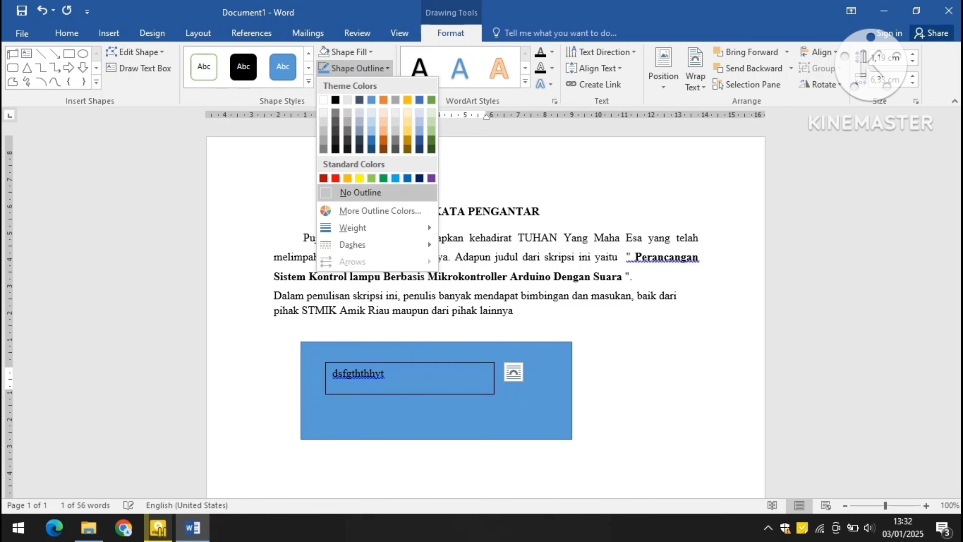
left_click(360, 193)
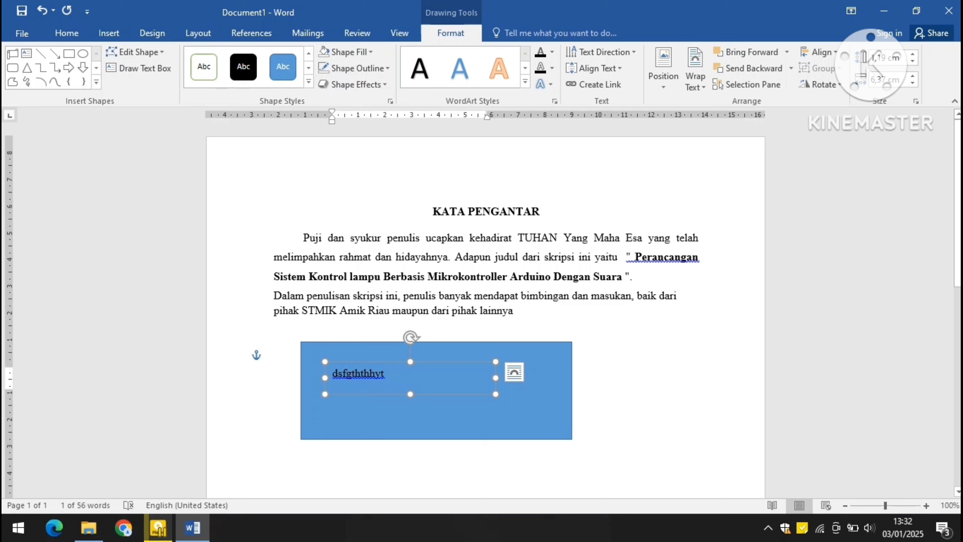
Step: Delete the blue rectangle and the text box from the page
left_click(275, 355)
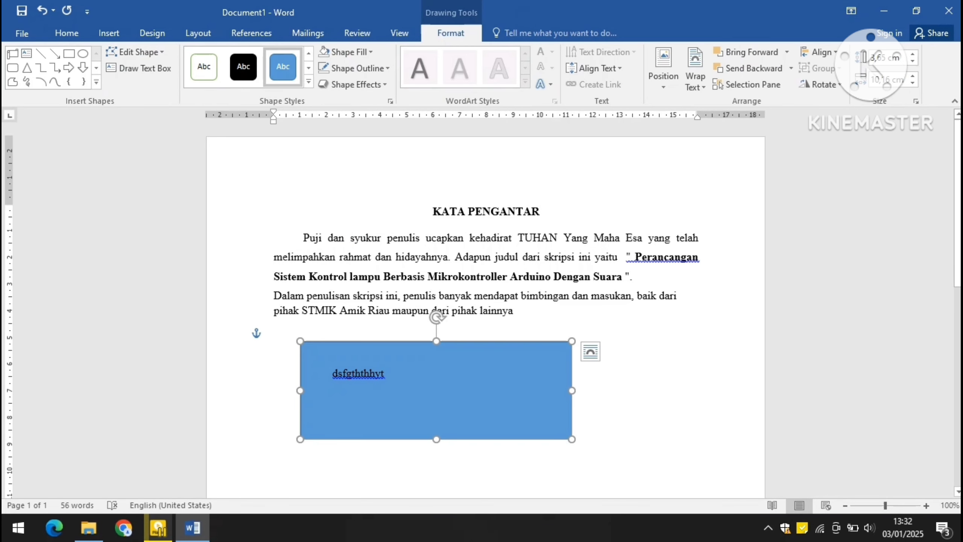
key("Delete")
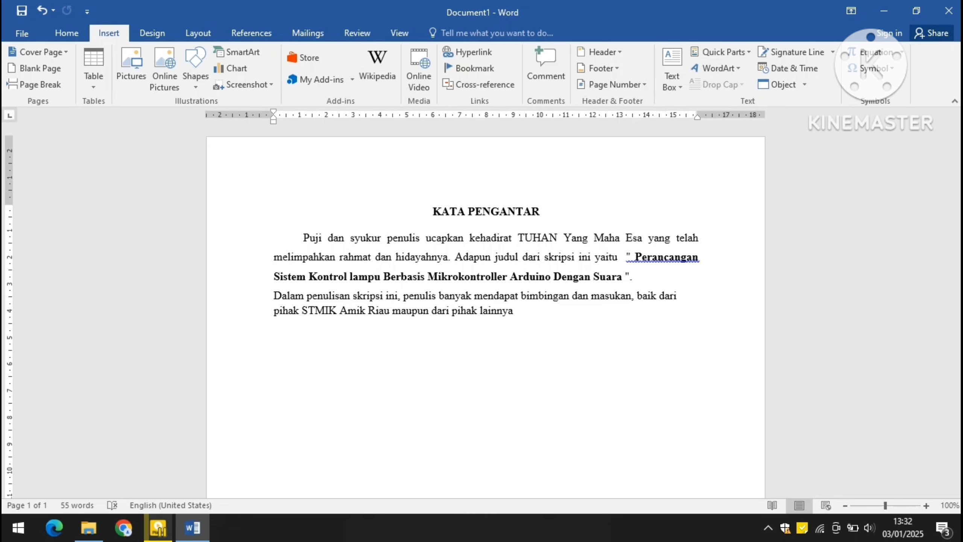
left_click(720, 52)
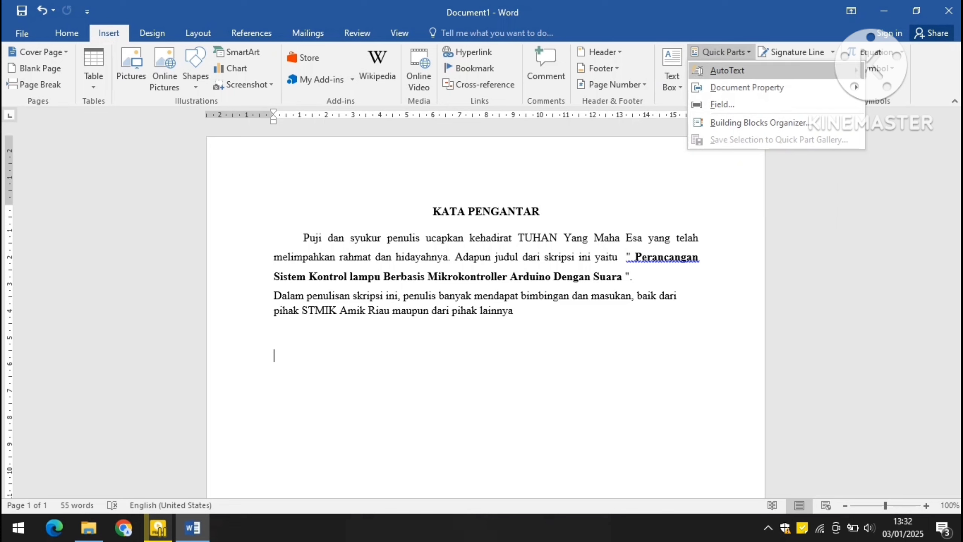
mouse_move(728, 70)
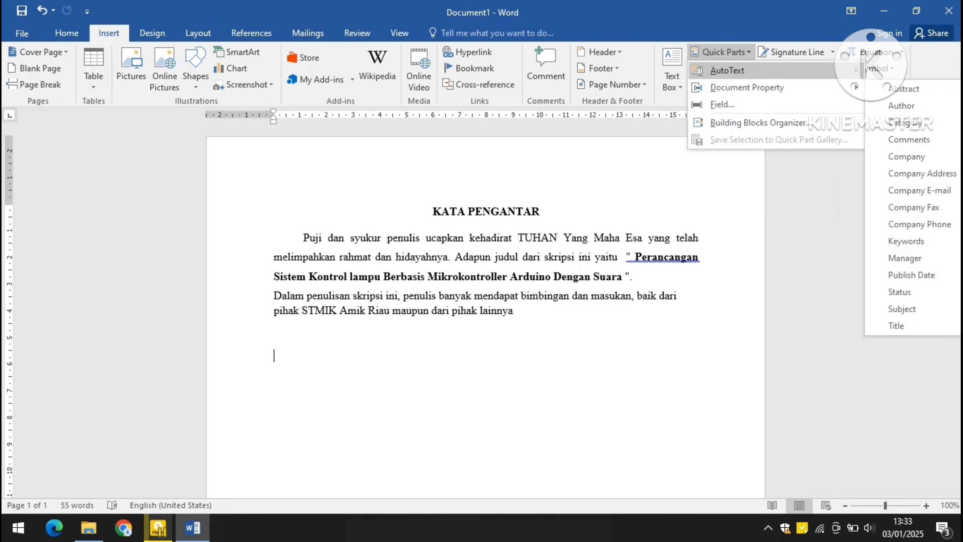
left_click(720, 52)
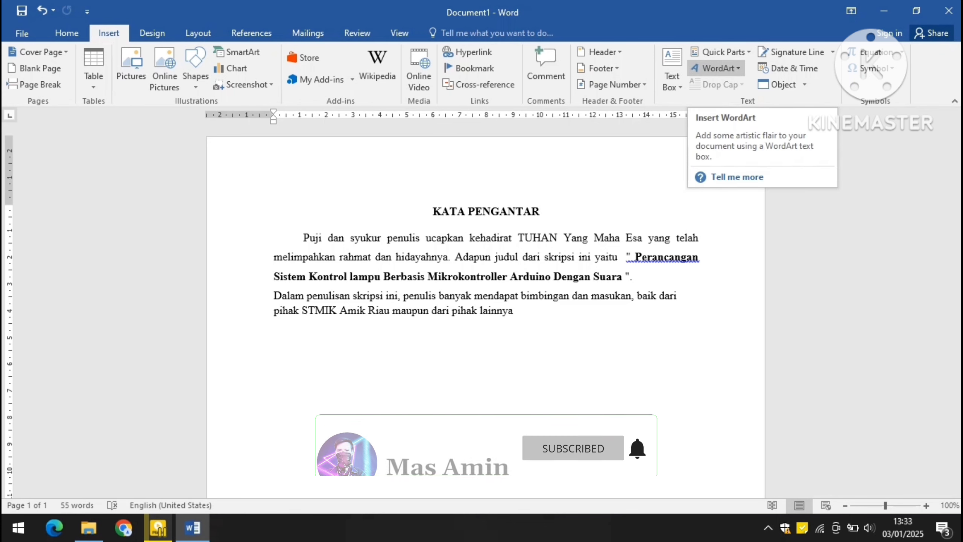
Step: Turn the heading "KATA PENGANTAR" into WordArt using the white-filled style with a blue outline
triple_click(477, 214)
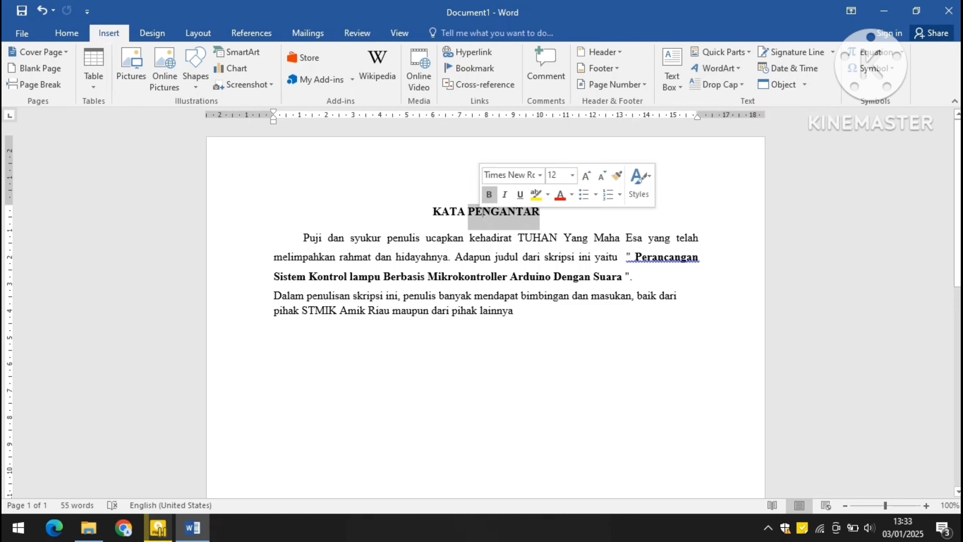
left_click(717, 69)
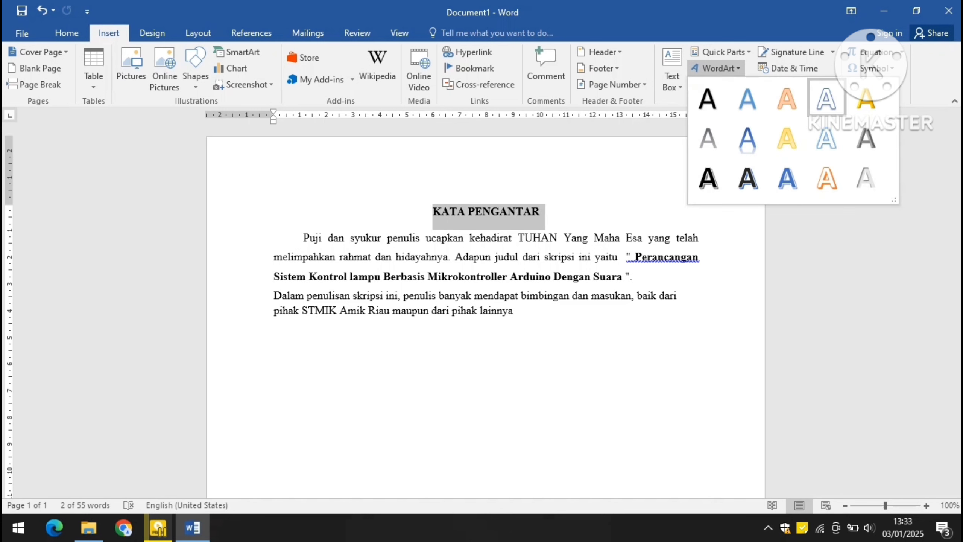
left_click(827, 98)
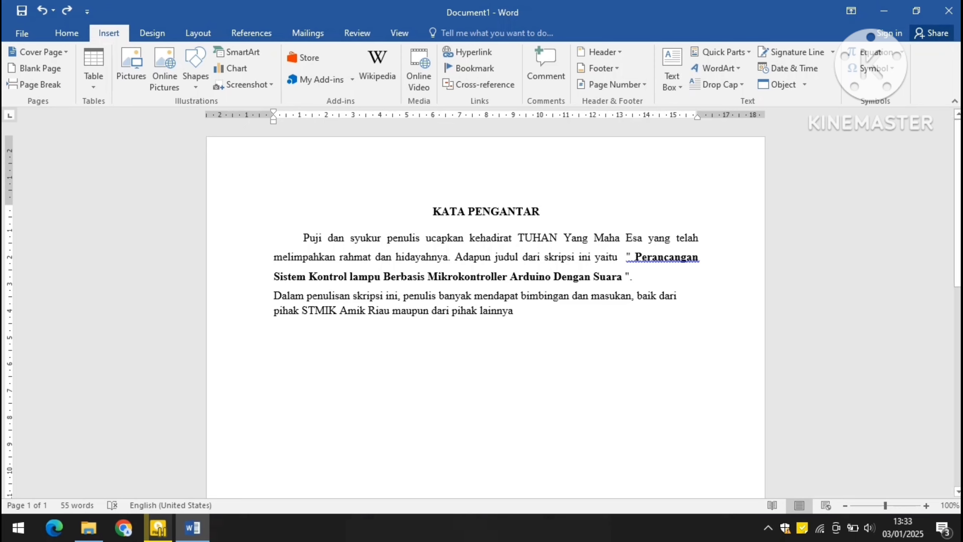
Step: Give the first body paragraph a Dropped drop cap, and reset its drop cap to None
left_click(303, 237)
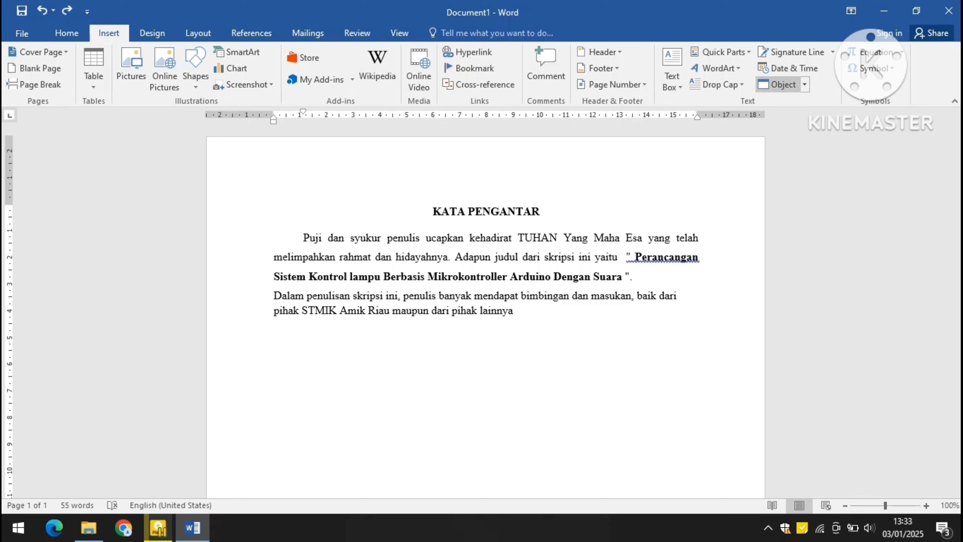
left_click(719, 84)
left_click(740, 140)
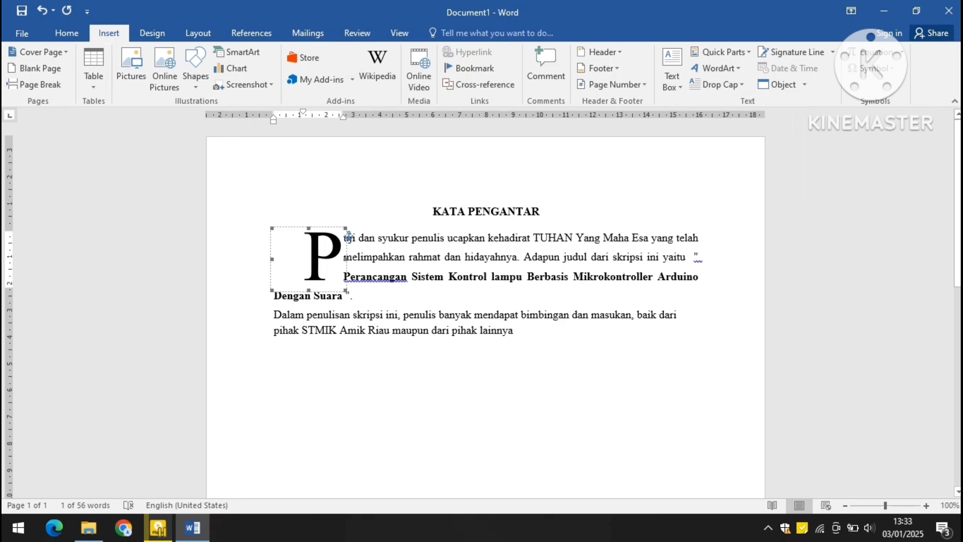
left_click(719, 84)
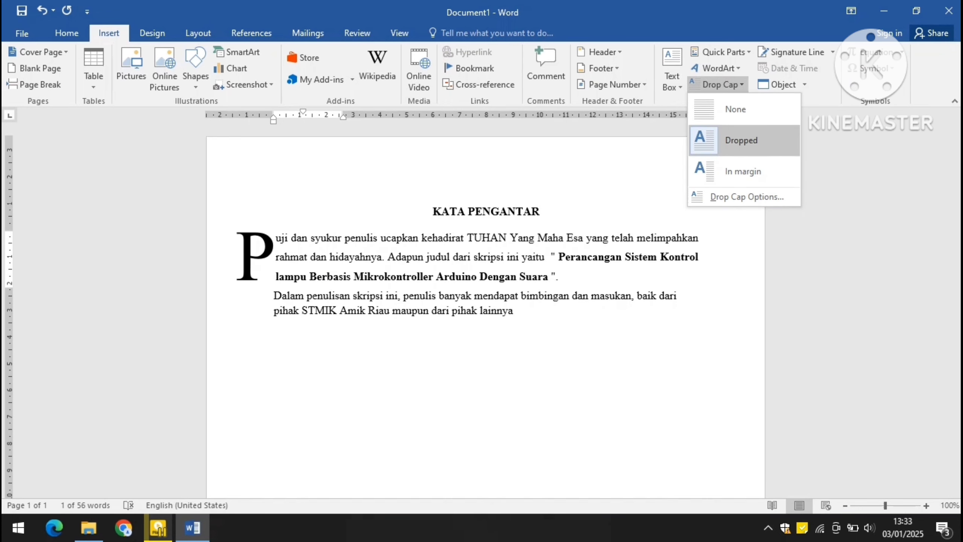
left_click(735, 109)
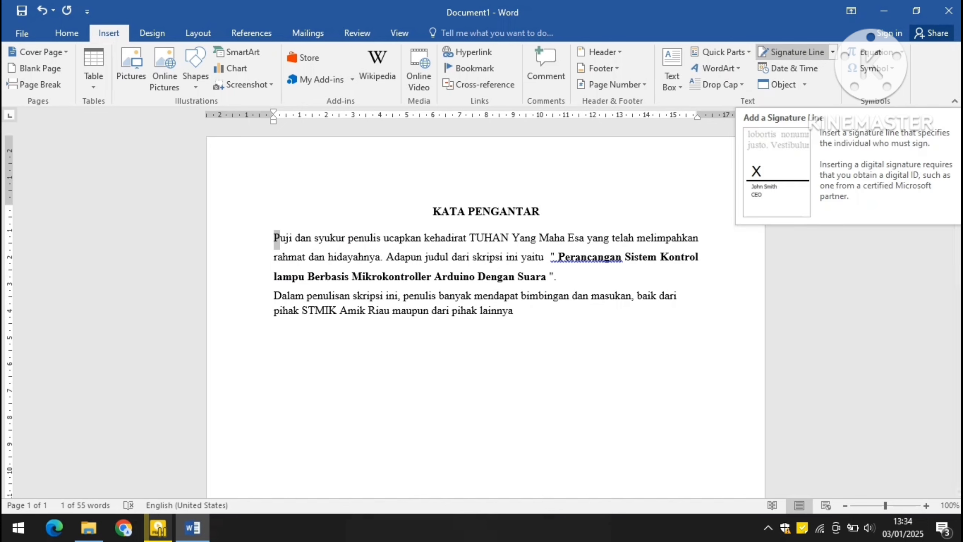
Step: Insert the date below the last paragraph in the English (Indonesia) format "3 January 2025"
key("Right")
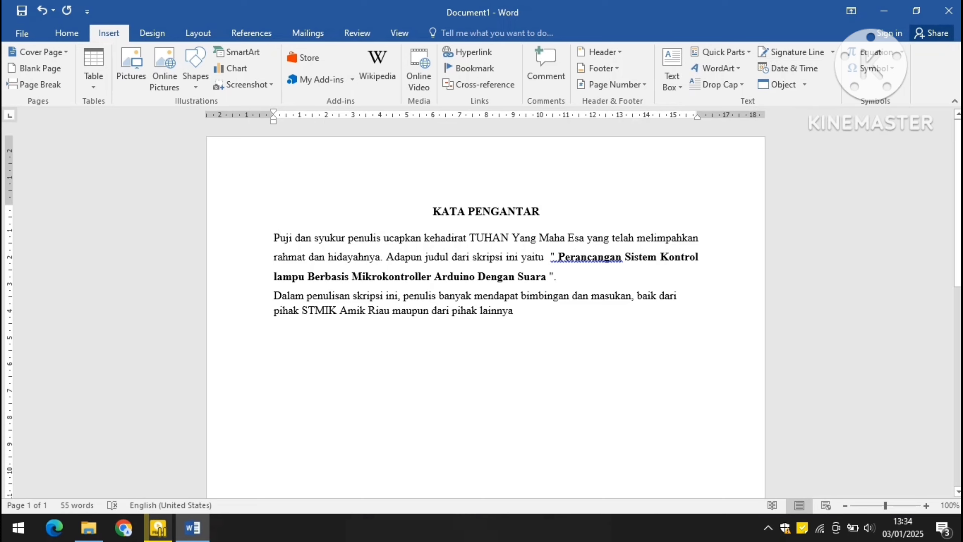
key("Return")
left_click(788, 68)
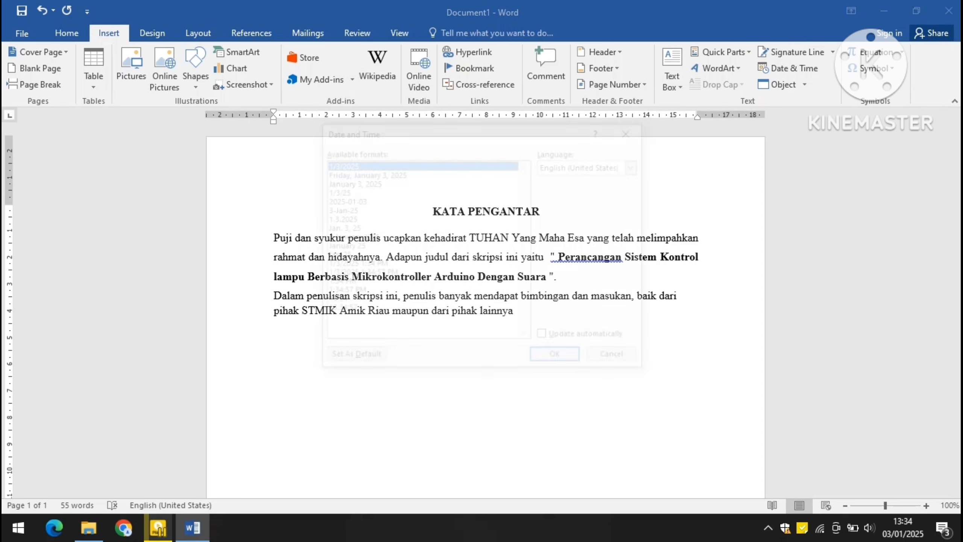
left_click(365, 173)
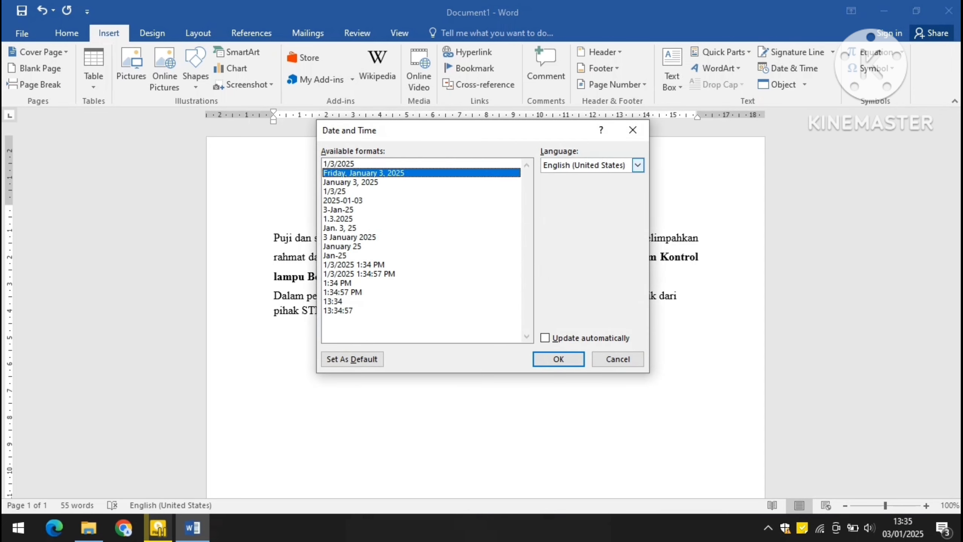
left_click(638, 165)
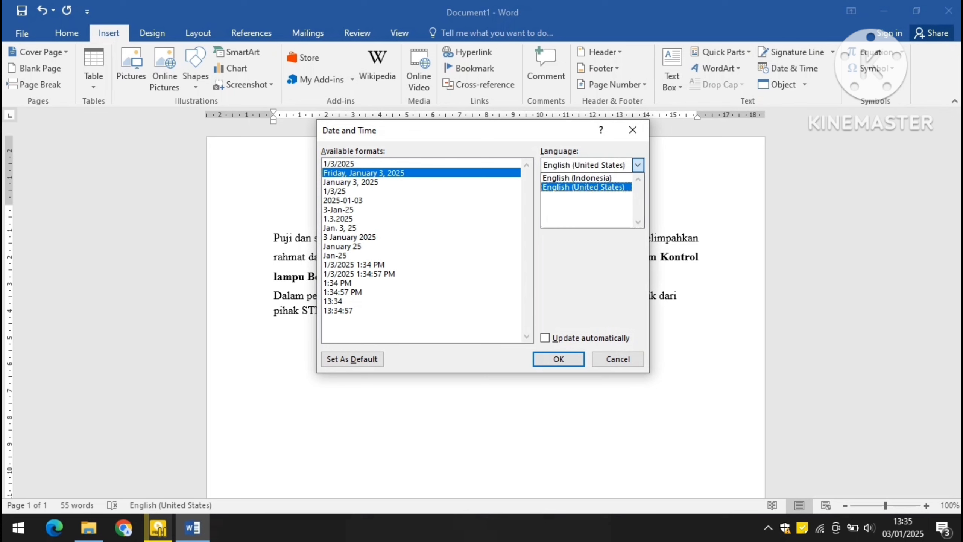
left_click(578, 178)
left_click(356, 182)
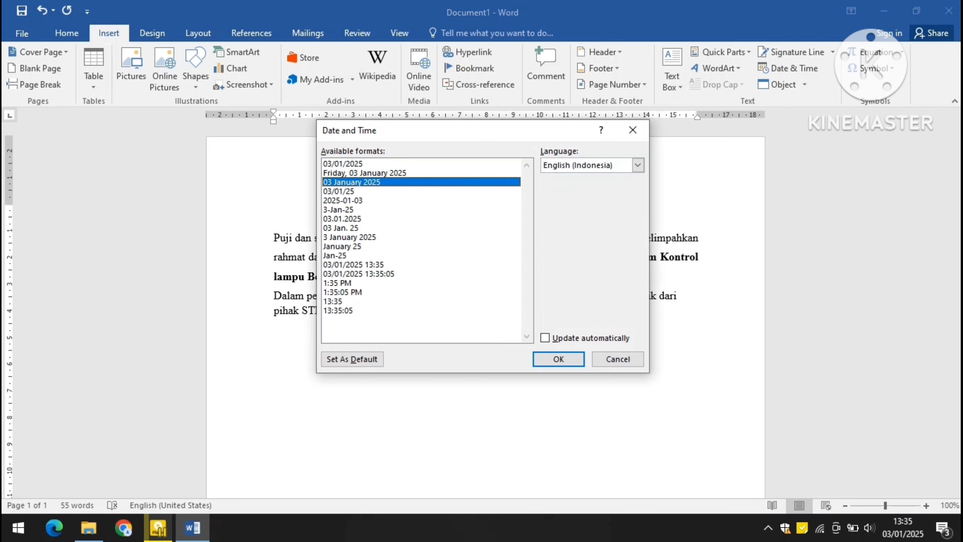
left_click(353, 237)
key("Return")
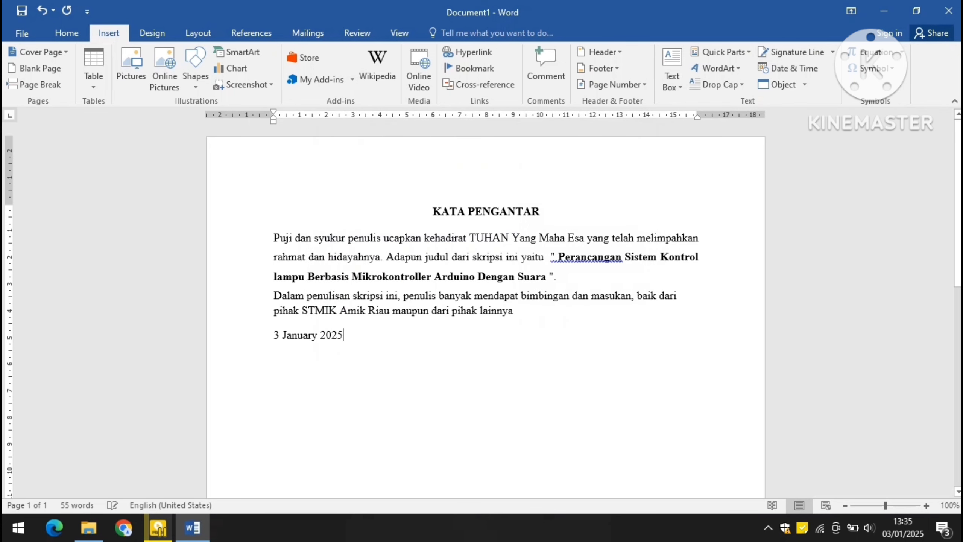
Step: Embed a new Microsoft Excel 97-2003 Worksheet object at the date line and scroll down through its rows
left_click_drag(343, 334, 274, 335)
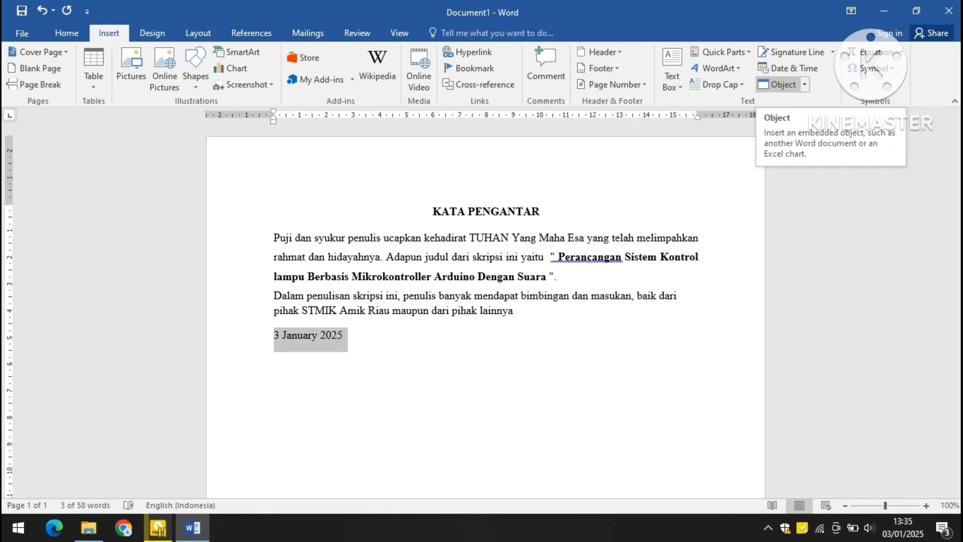
left_click(804, 84)
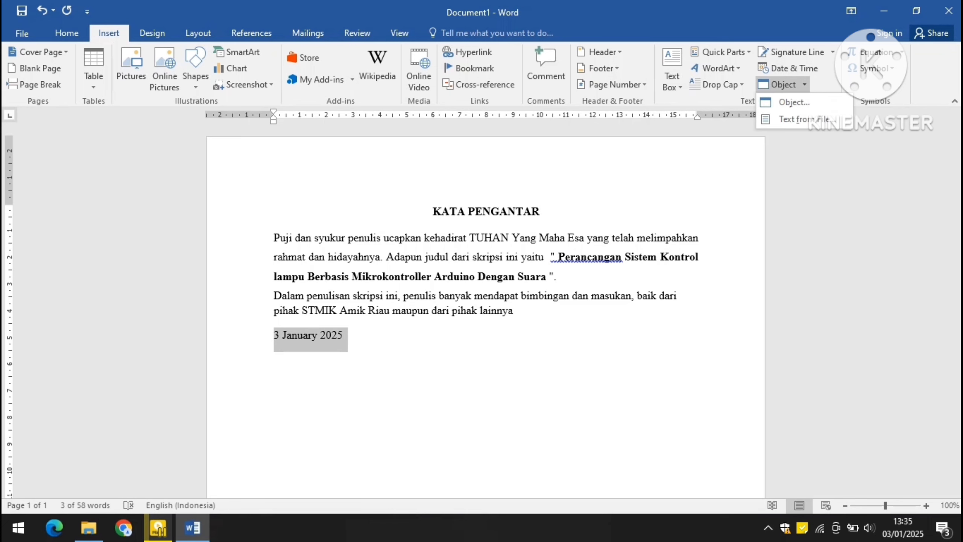
left_click(794, 102)
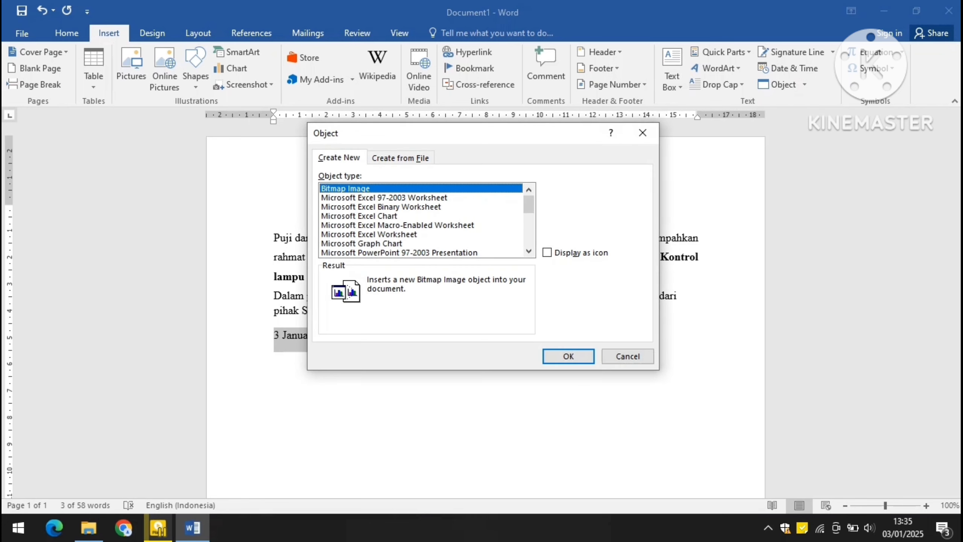
left_click(381, 207)
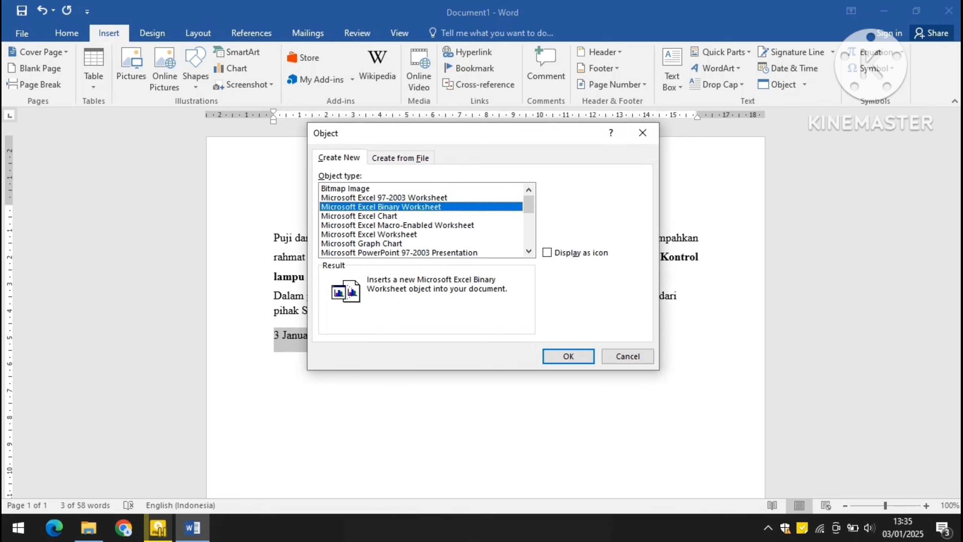
left_click(384, 197)
left_click(569, 357)
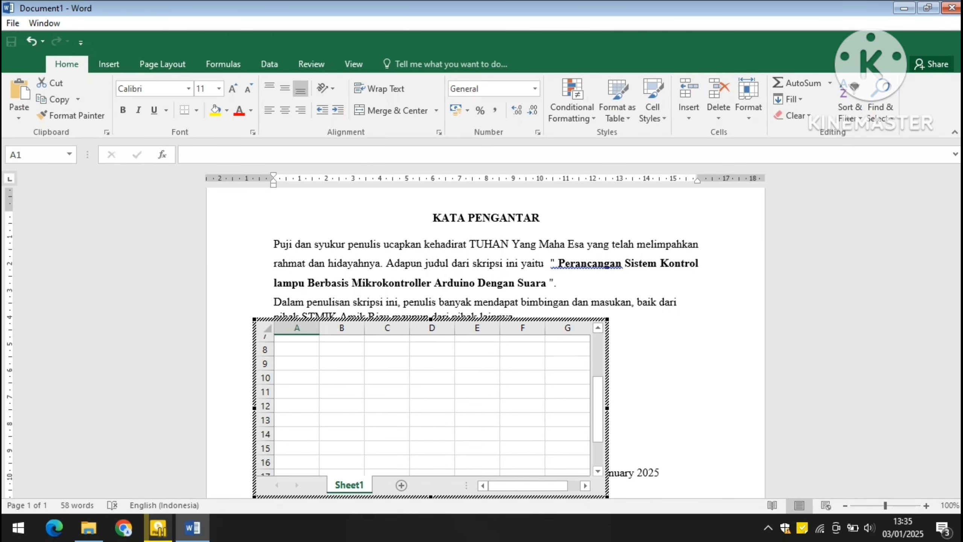
scroll(424, 405, "down", 3)
left_click(297, 356)
left_click(296, 342)
scroll(423, 405, "down", 1)
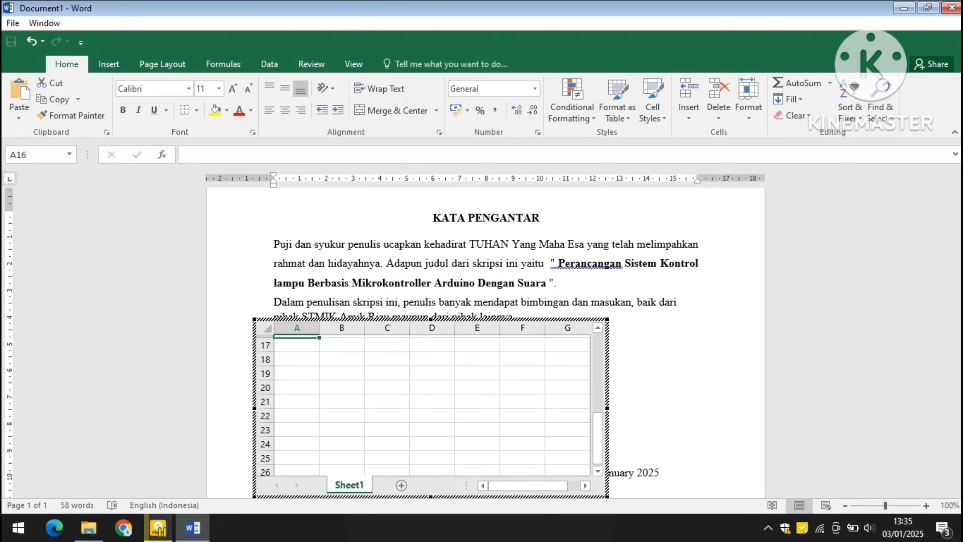
scroll(424, 405, "down", 1)
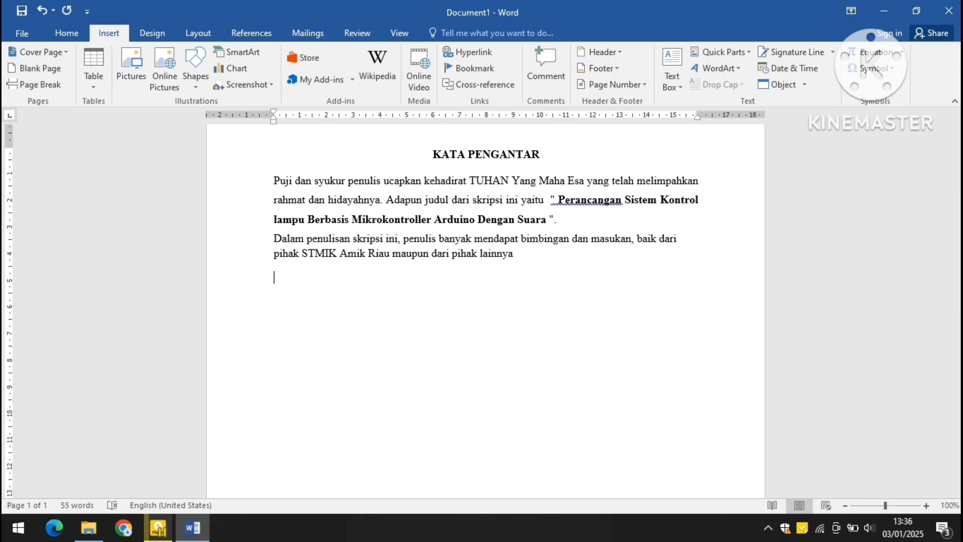
Step: Insert the built-in Binomial Theorem equation below the last paragraph and open its equation options
left_click(902, 52)
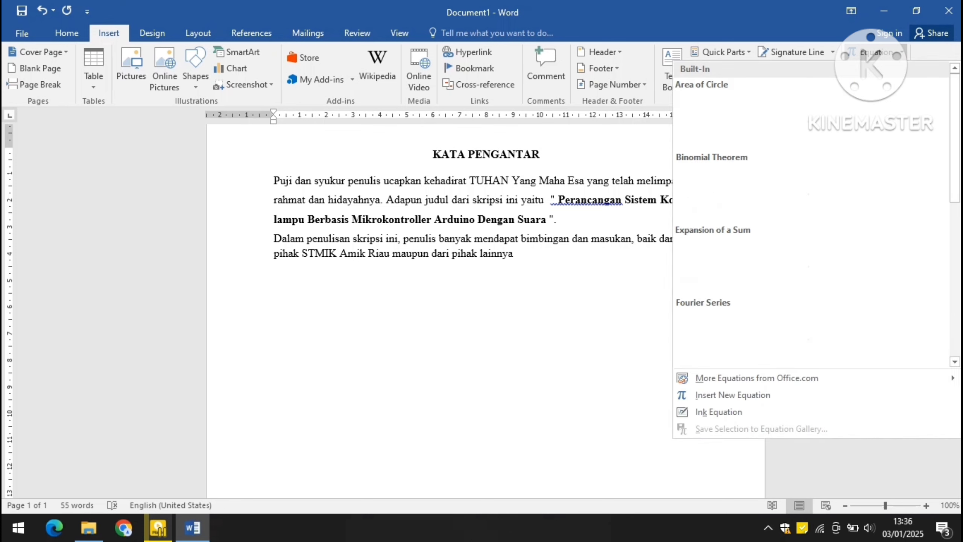
left_click(758, 188)
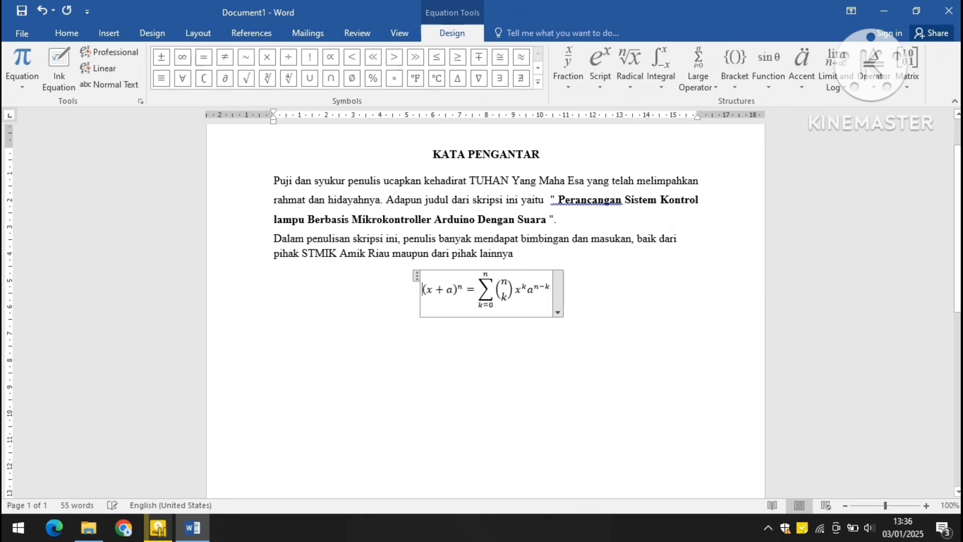
left_click(558, 312)
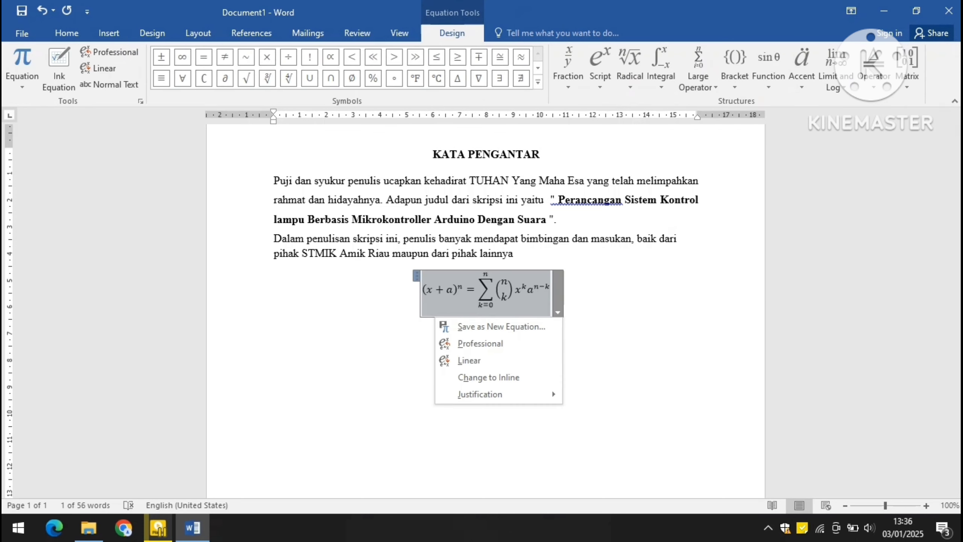
left_click(558, 312)
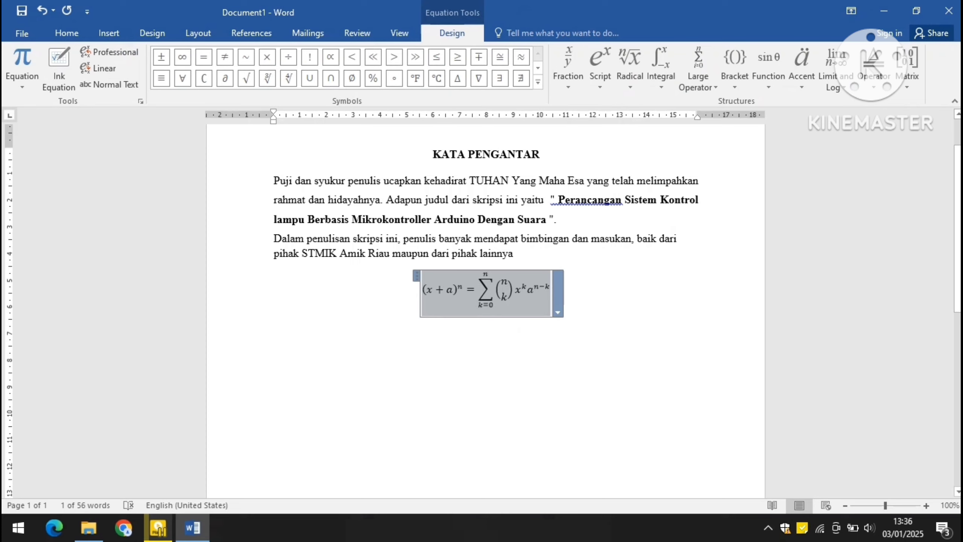
Step: Add the symbols ≠, ×, !, ≪ and > before the equals sign of the binomial equation
left_click(550, 289)
left_click(489, 274)
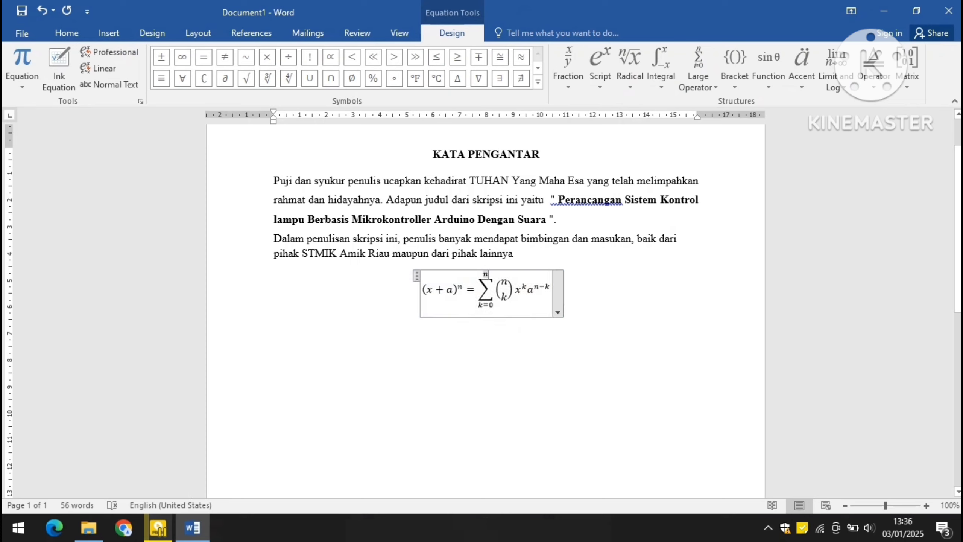
left_click(225, 57)
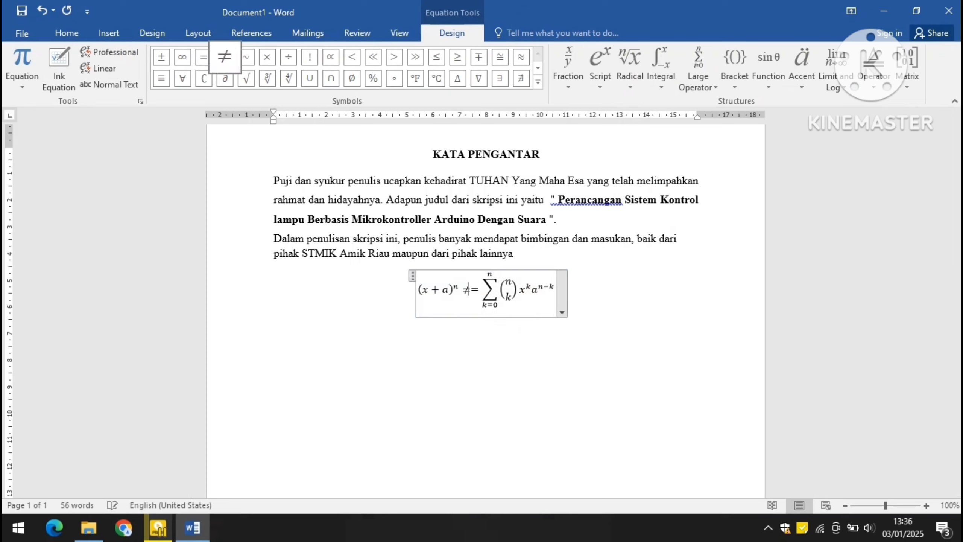
left_click(267, 57)
left_click(309, 57)
left_click(373, 57)
left_click(394, 57)
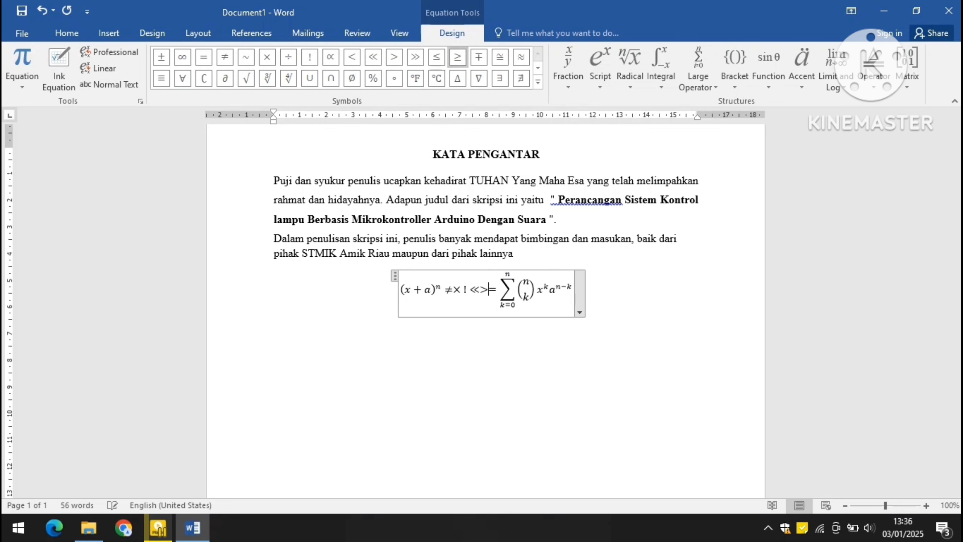
left_click(579, 312)
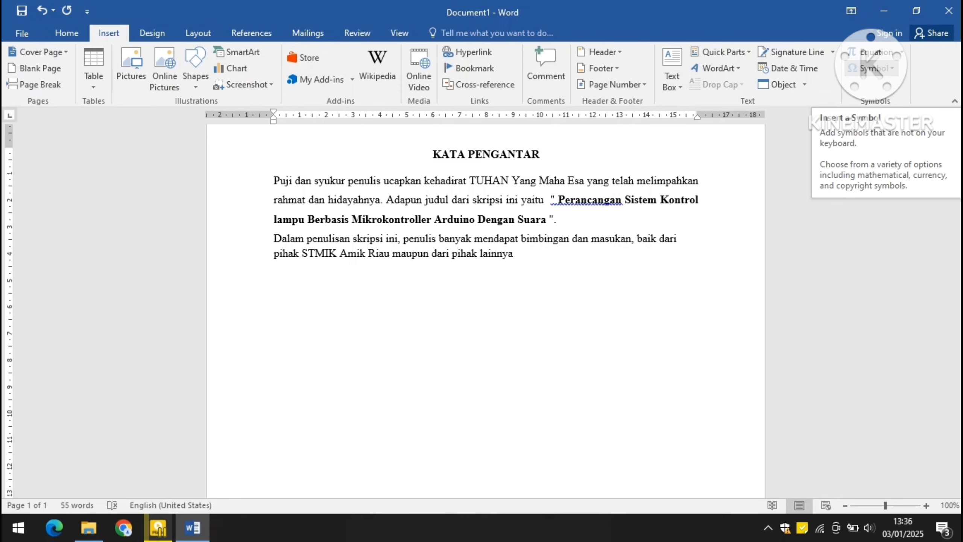
Step: Insert the symbols ≠, ∞ and ∑ on the empty line below the last paragraph
left_click(873, 69)
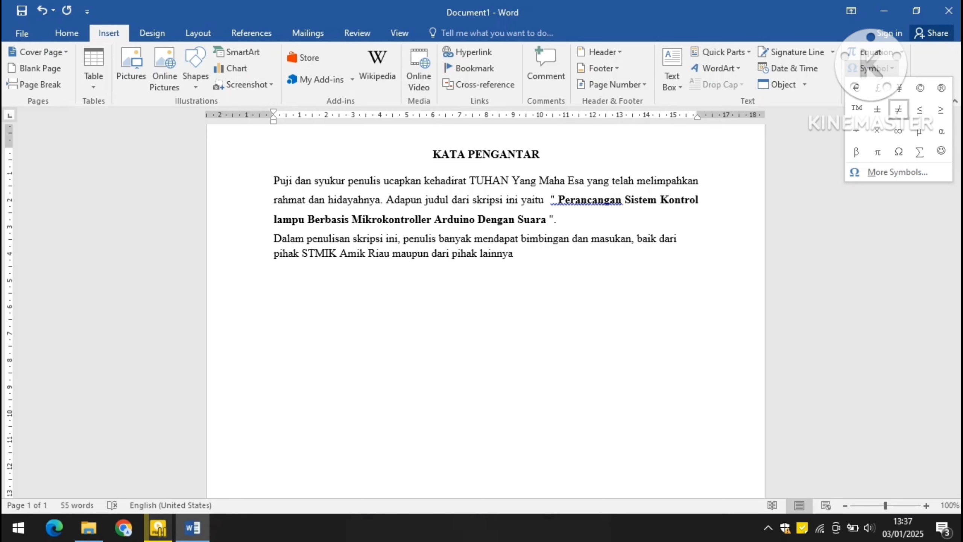
left_click(898, 110)
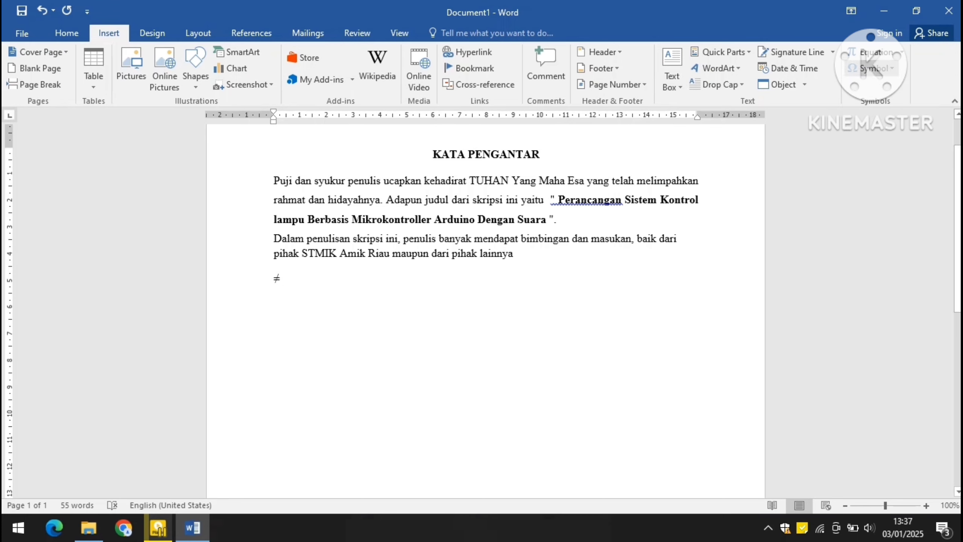
left_click(872, 68)
left_click(898, 131)
left_click(872, 69)
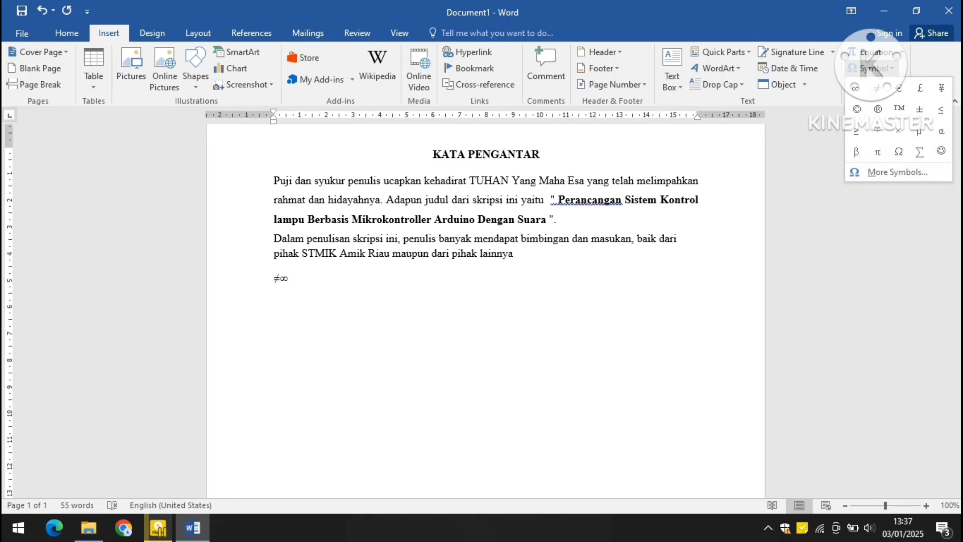
left_click(920, 152)
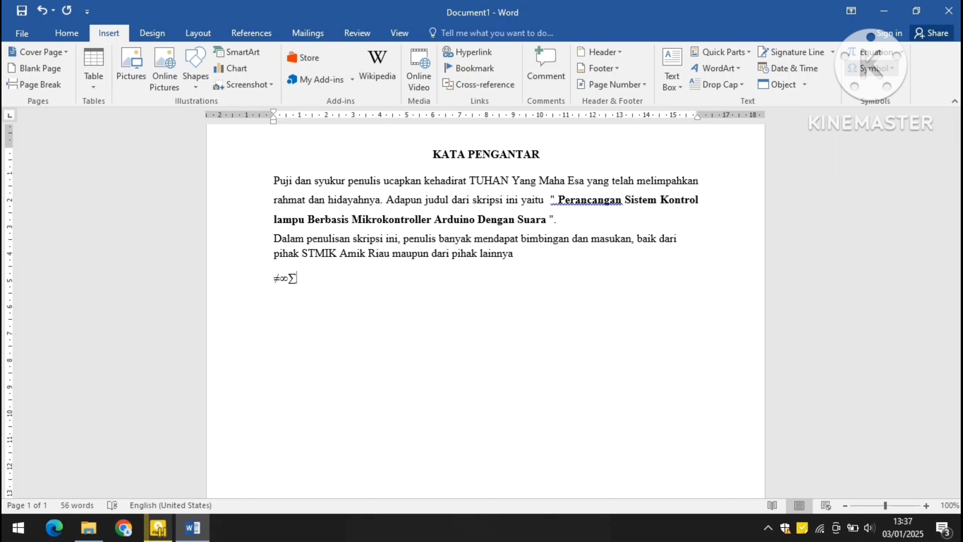
left_click(872, 69)
left_click(891, 172)
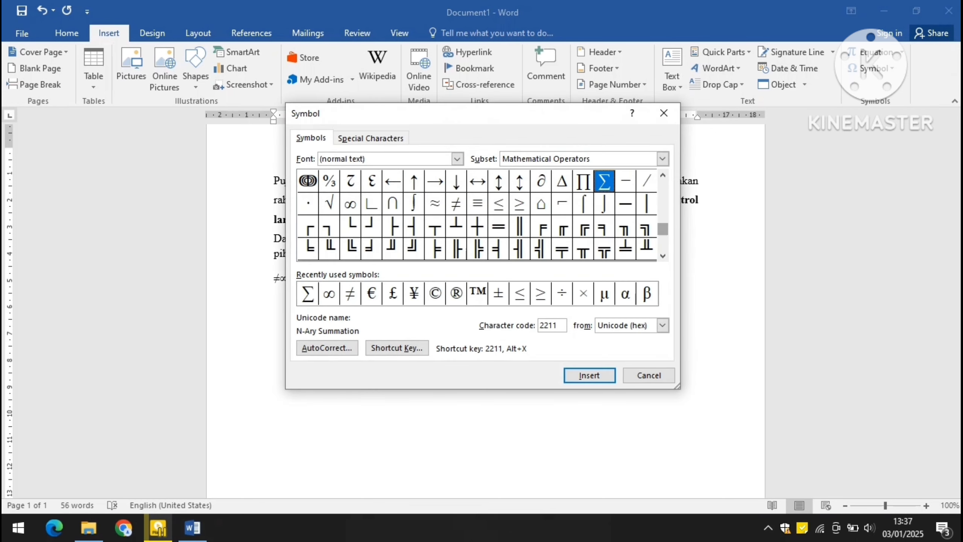
key("Escape")
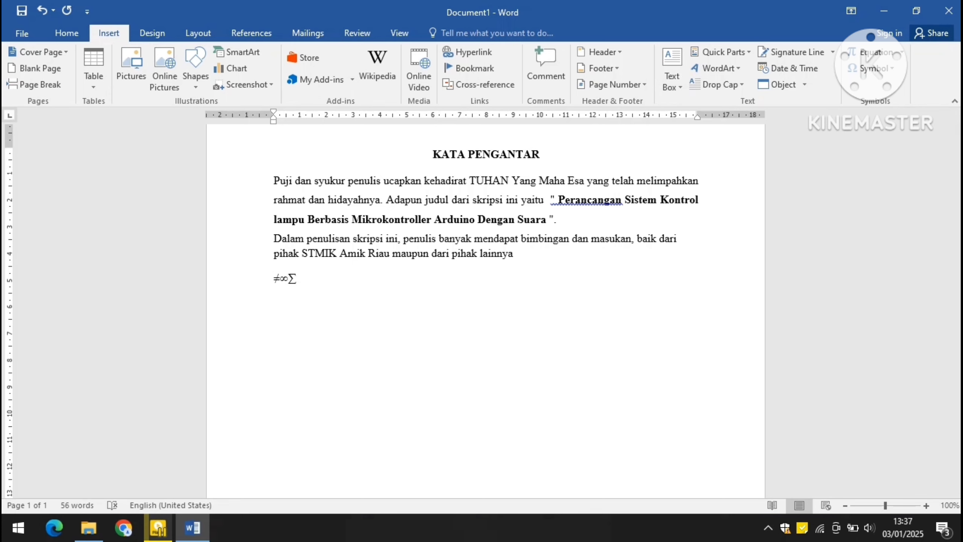
Step: Delete the ≠∞∑ symbols from the line below the last paragraph
left_click(253, 280)
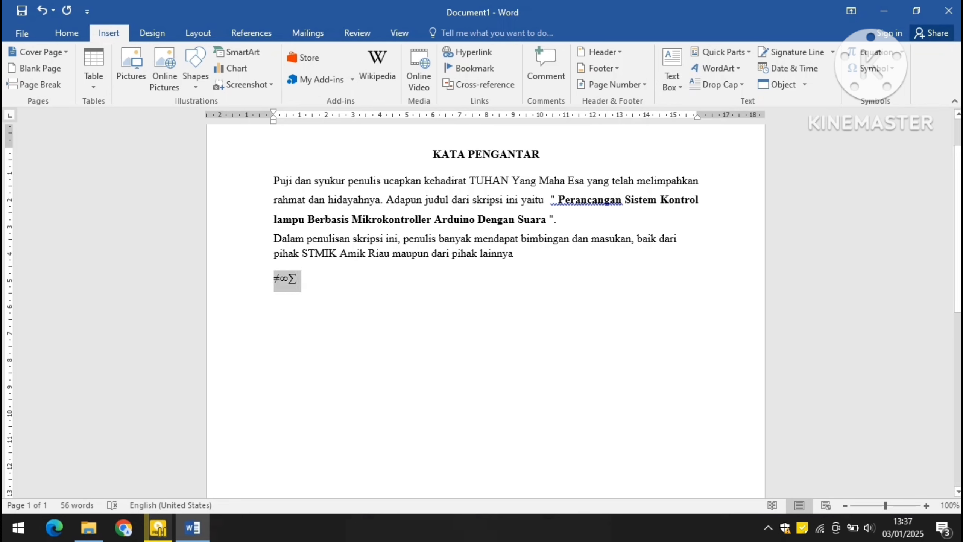
key("Delete")
key("Delete")
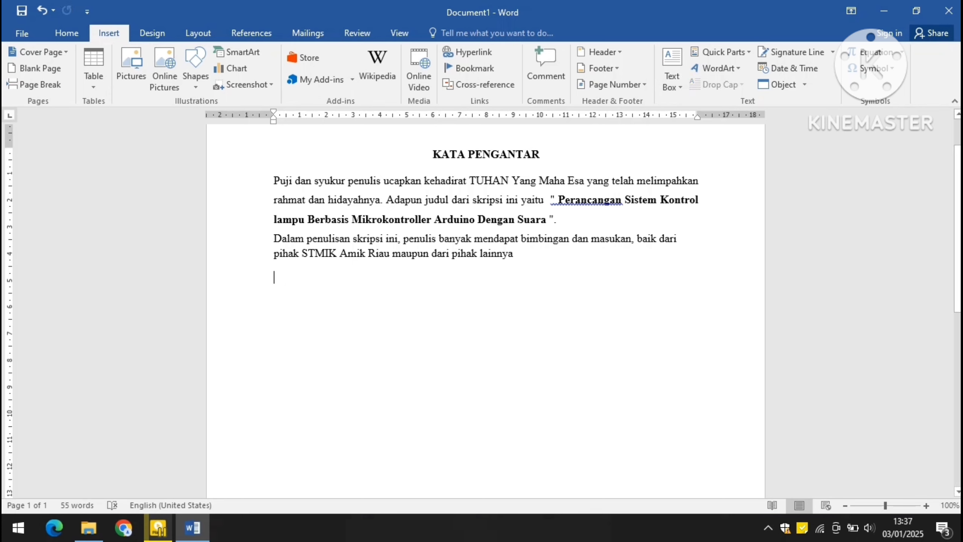